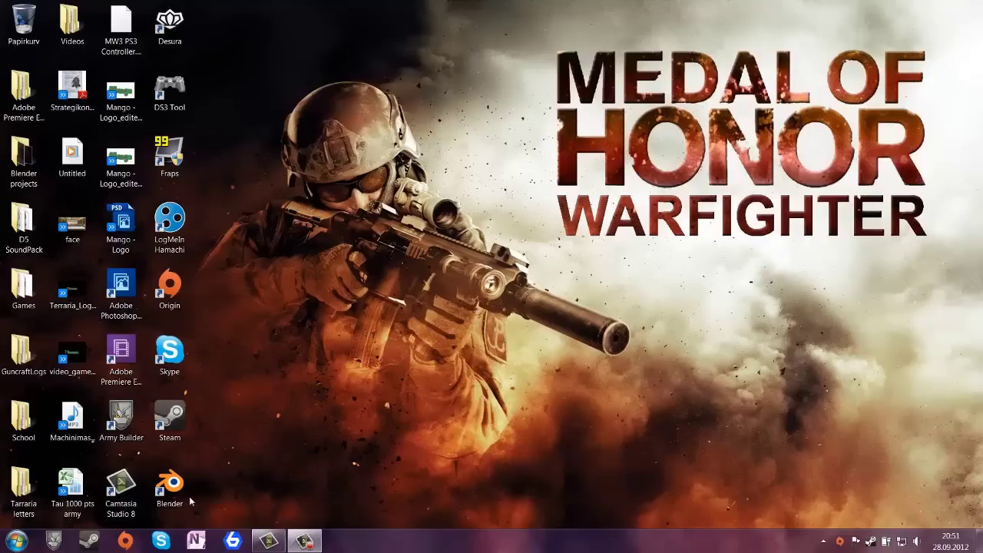
# - Launch Blender 2.63 from its desktop shortcut
pyautogui.doubleClick(184, 499)
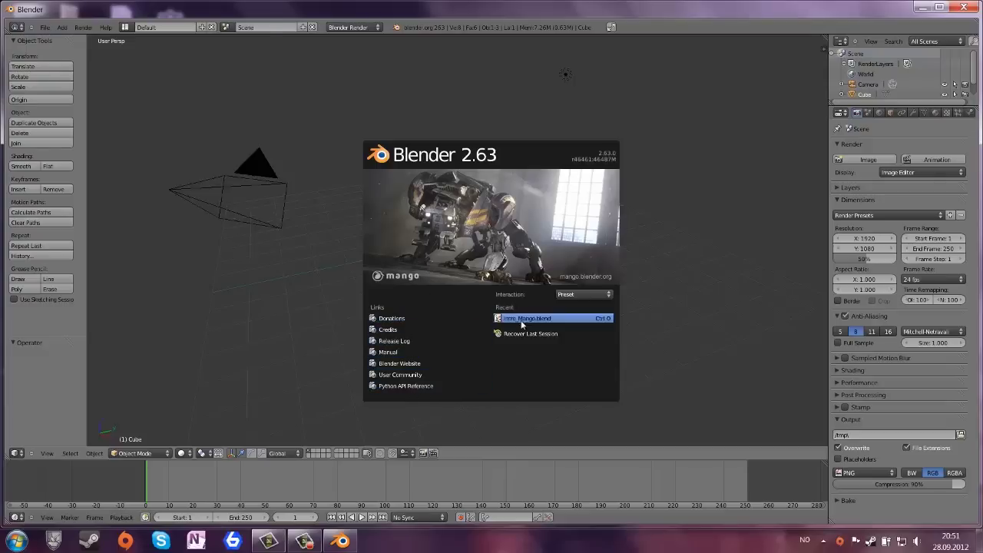
# - Close the splash screen, then zoom and orbit around the default cube, camera and lamp
pyautogui.click(569, 296)
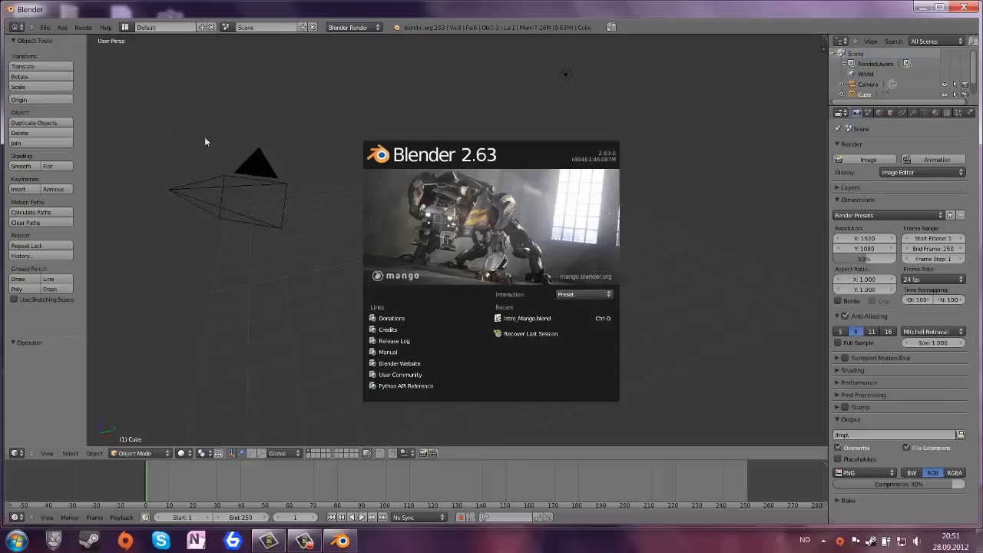
pyautogui.click(283, 133)
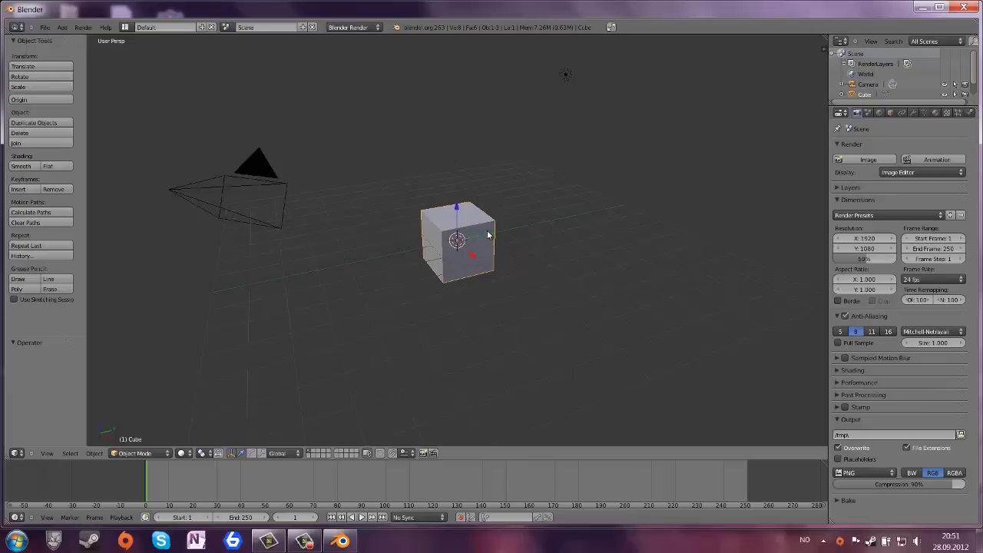
pyautogui.scroll(-2, 470, 208)
pyautogui.scroll(-6, 470, 208)
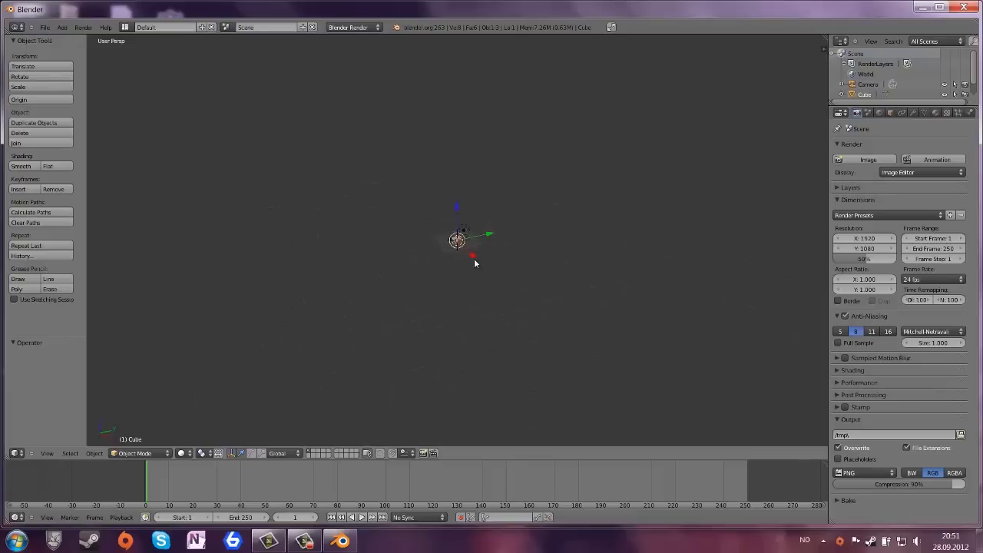
pyautogui.scroll(-3, 457, 231)
pyautogui.scroll(10, 460, 245)
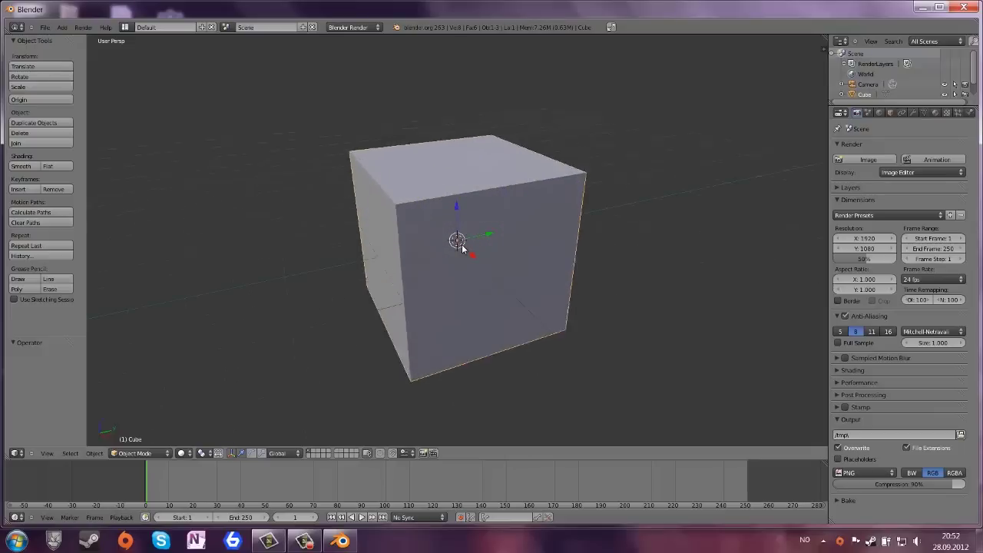
pyautogui.scroll(-5, 463, 248)
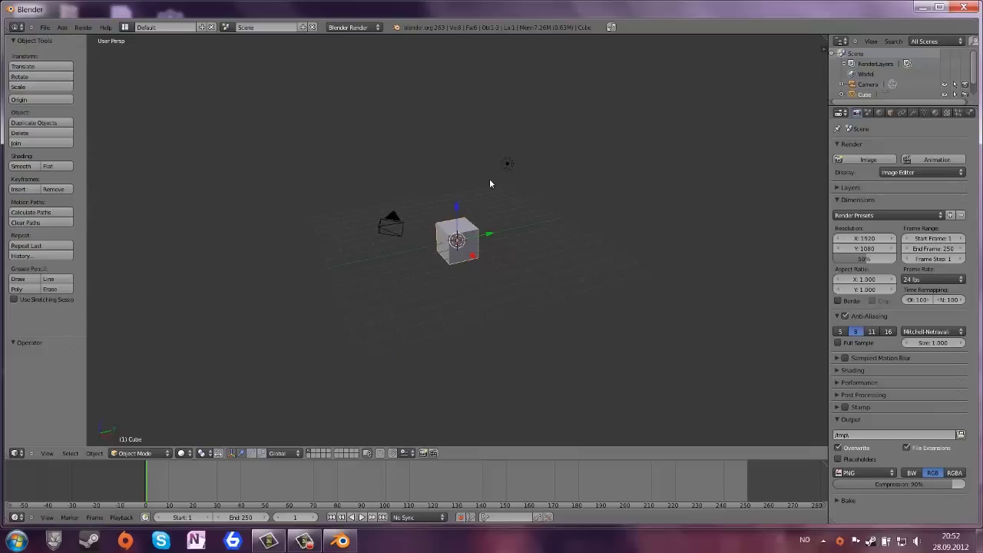
pyautogui.moveTo(481, 199); pyautogui.dragTo(354, 202, button='middle')
pyautogui.rightClick(329, 207)
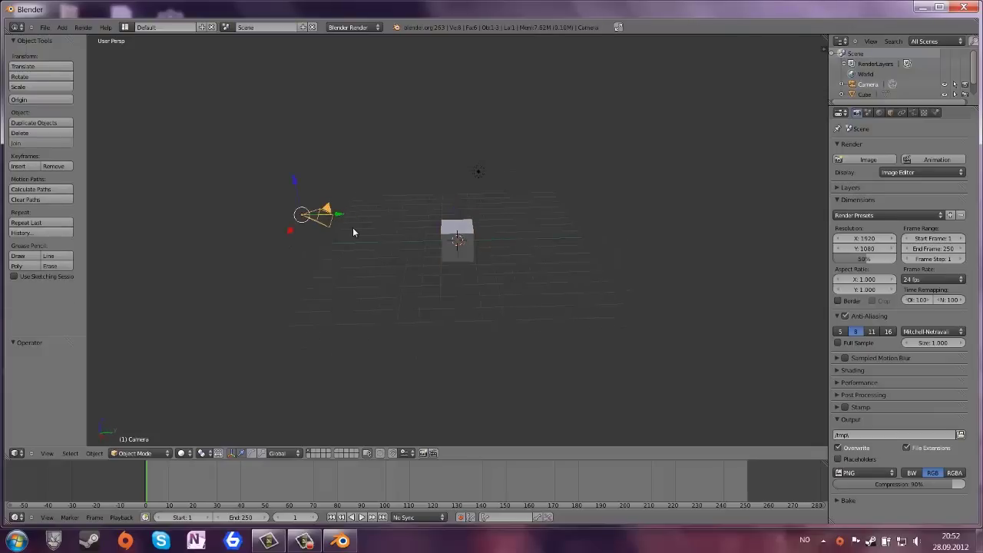
pyautogui.press('KP_0')
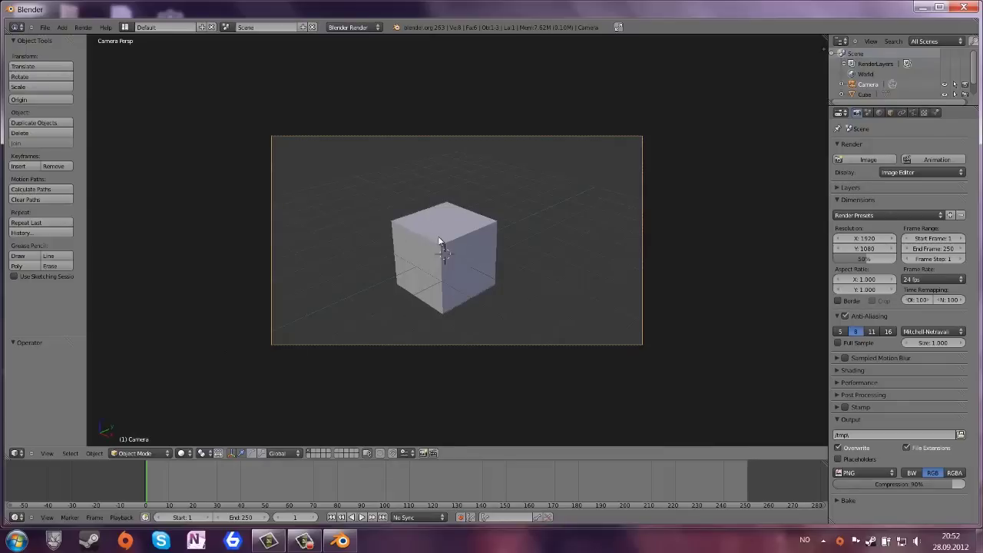
pyautogui.press('KP_0')
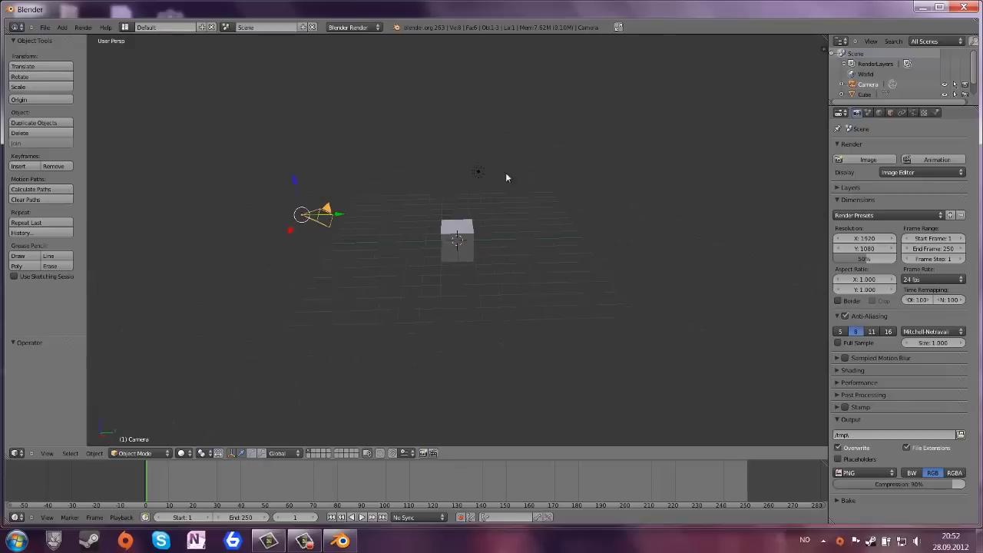
pyautogui.rightClick(477, 173)
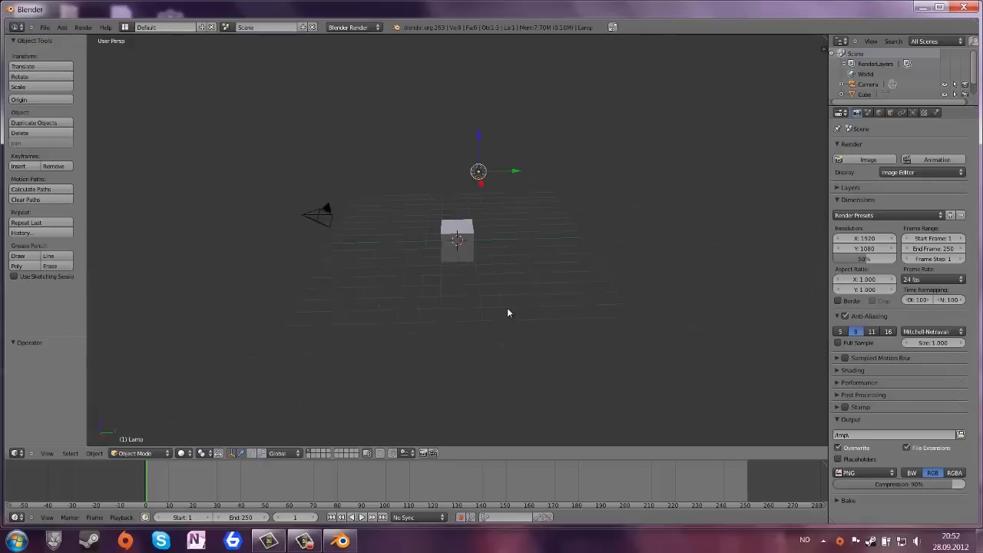
pyautogui.press('KP_0')
pyautogui.press('KP_0')
pyautogui.press('F12')
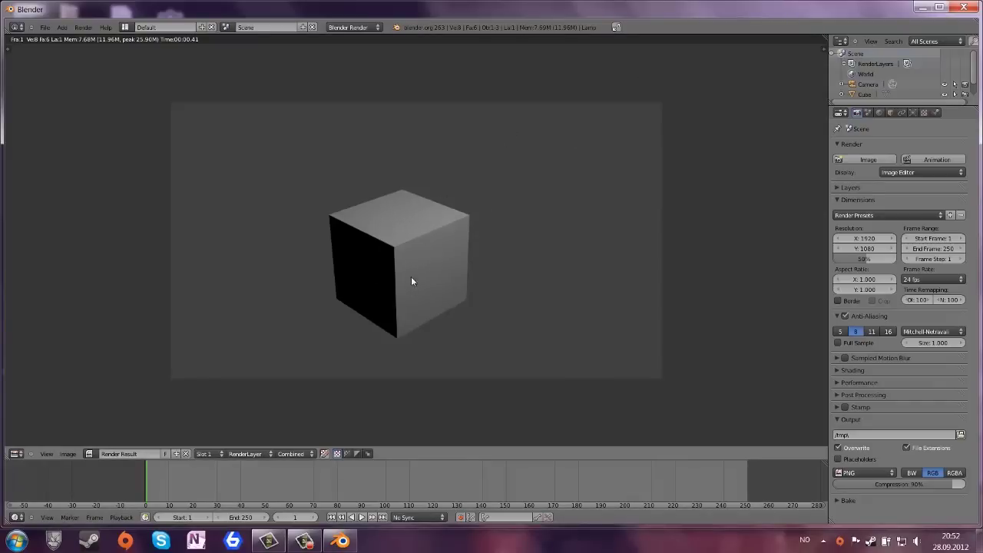
pyautogui.press('Escape')
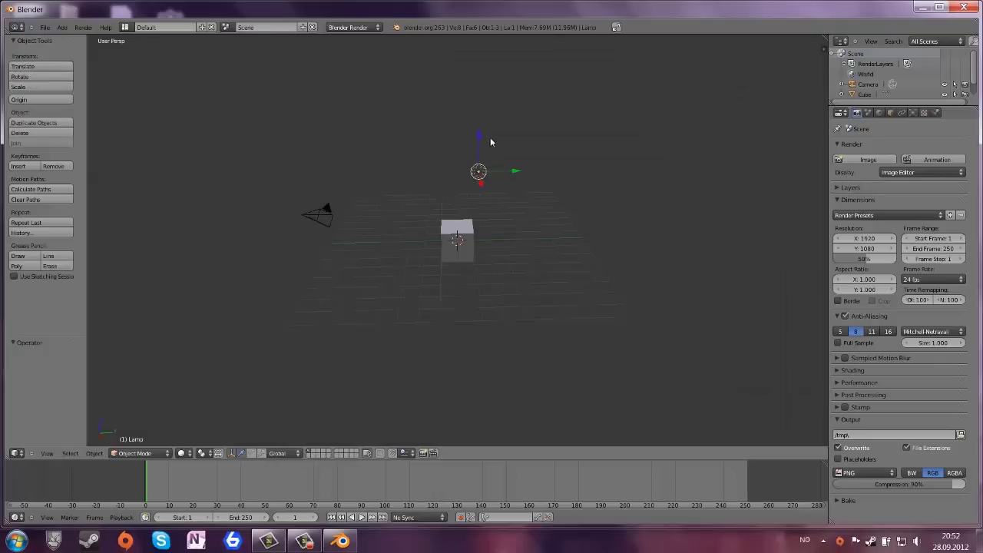
pyautogui.moveTo(486, 264); pyautogui.dragTo(474, 240, button='middle')
pyautogui.rightClick(474, 240)
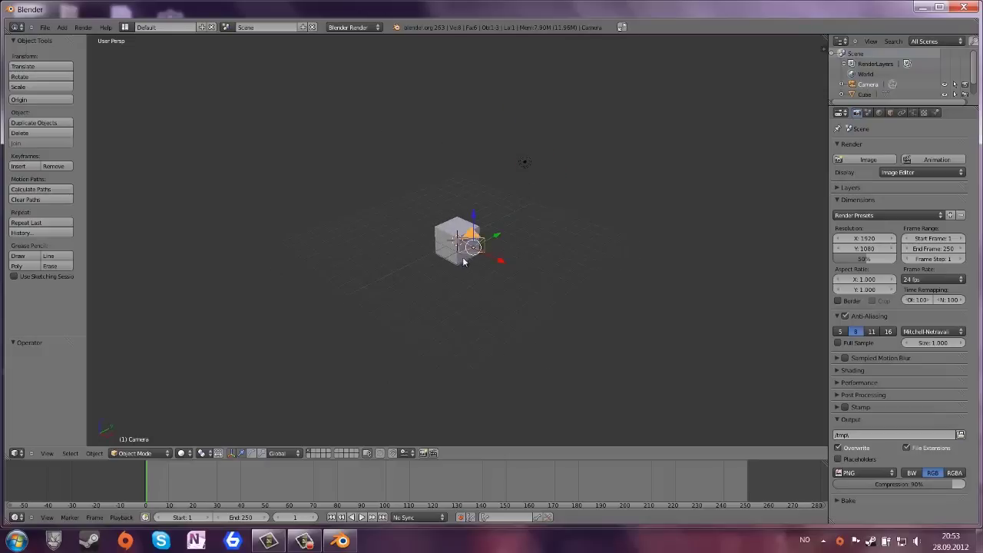
pyautogui.press('KP_0')
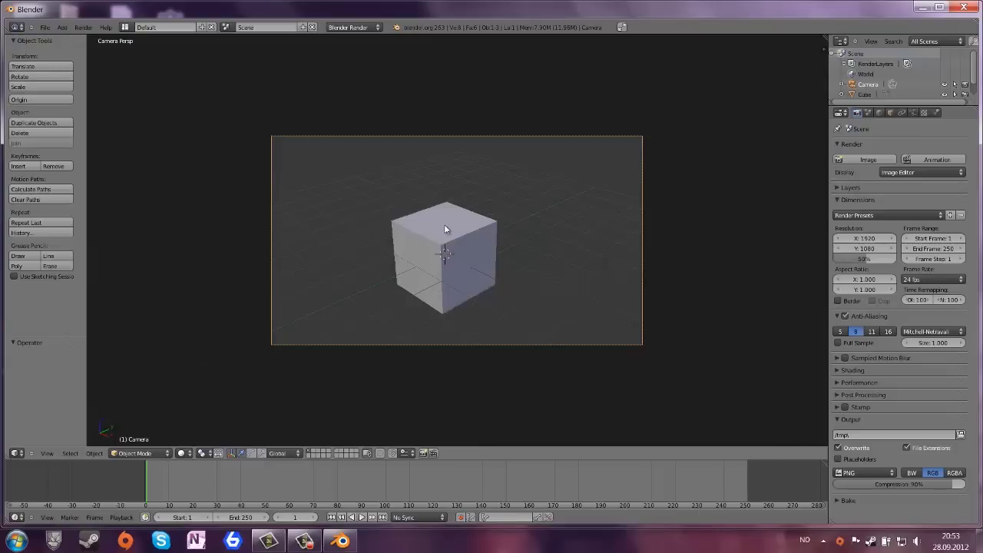
pyautogui.moveTo(443, 224); pyautogui.dragTo(514, 212, button='middle')
pyautogui.scroll(-5, 440, 224)
pyautogui.rightClick(506, 139)
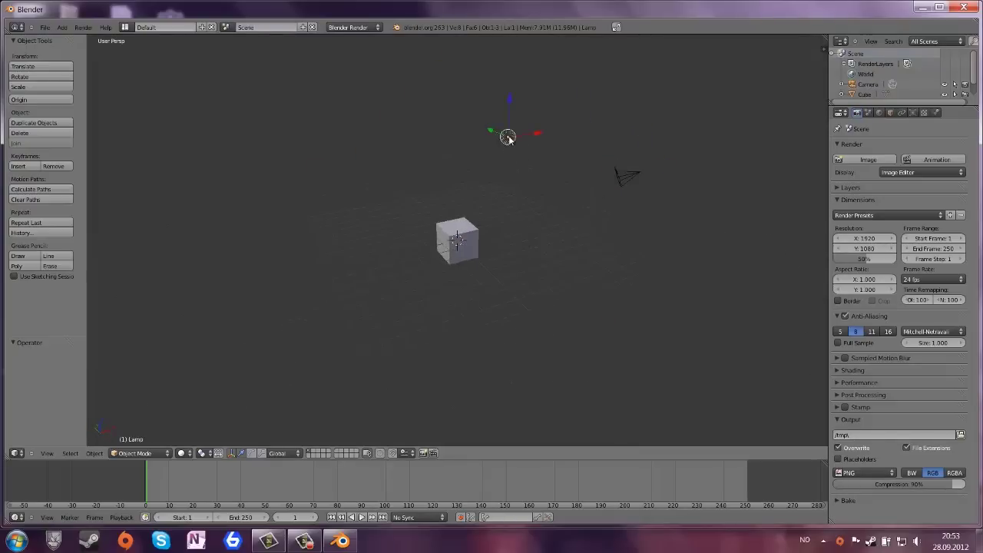
pyautogui.rightClick(618, 174)
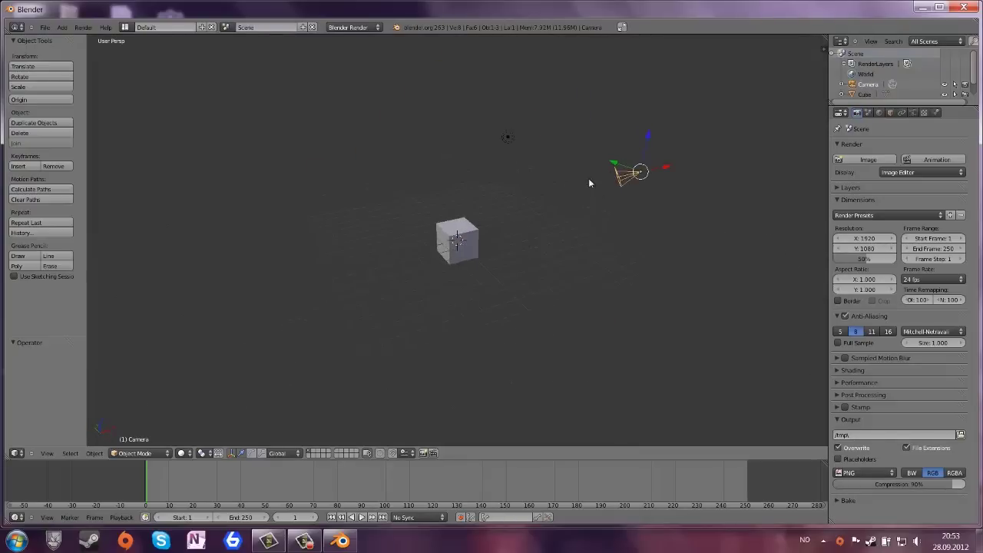
pyautogui.rightClick(468, 224)
pyautogui.moveTo(467, 260); pyautogui.dragTo(394, 247, button='middle')
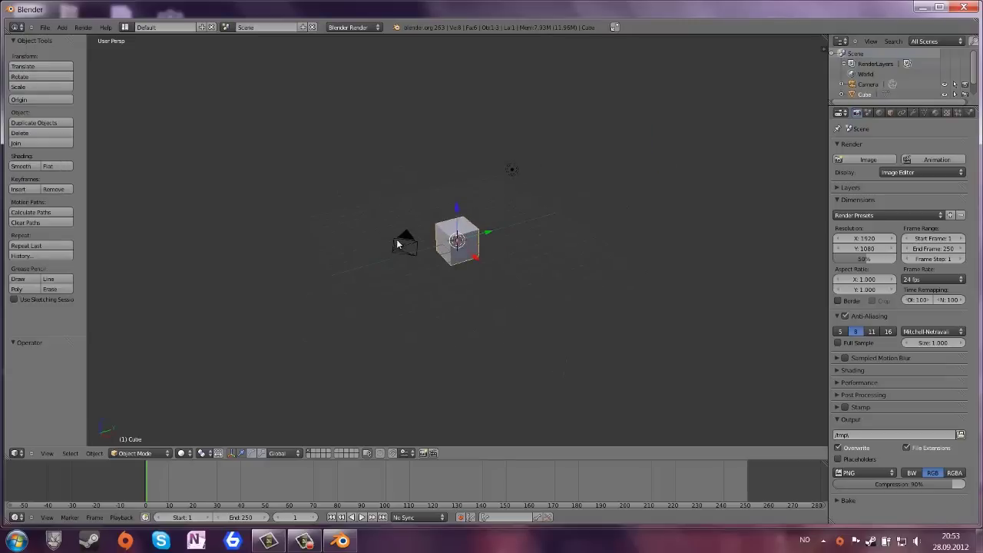
pyautogui.rightClick(396, 244)
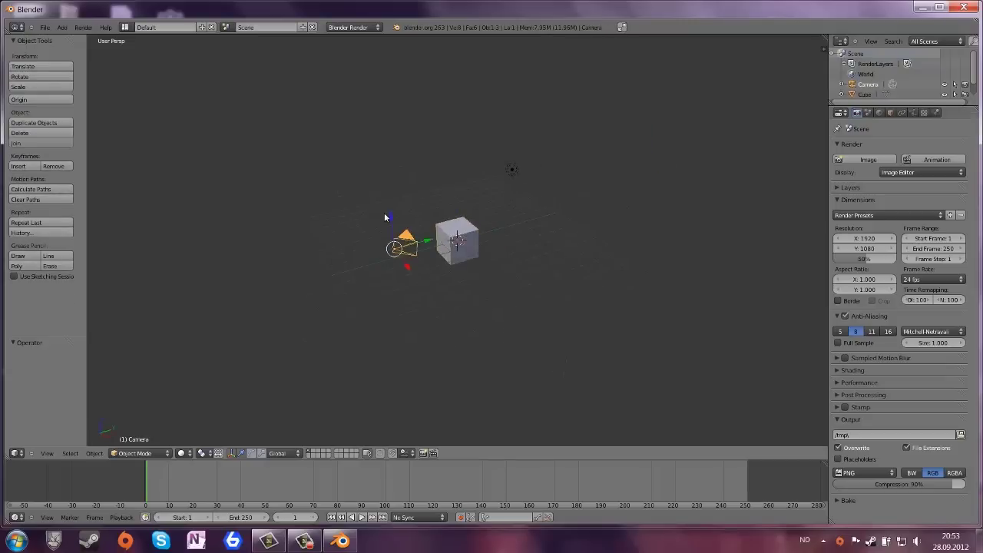
# - Delete the default camera and lamp, leaving the cube in front view
pyautogui.press('x')
pyautogui.click(384, 213)
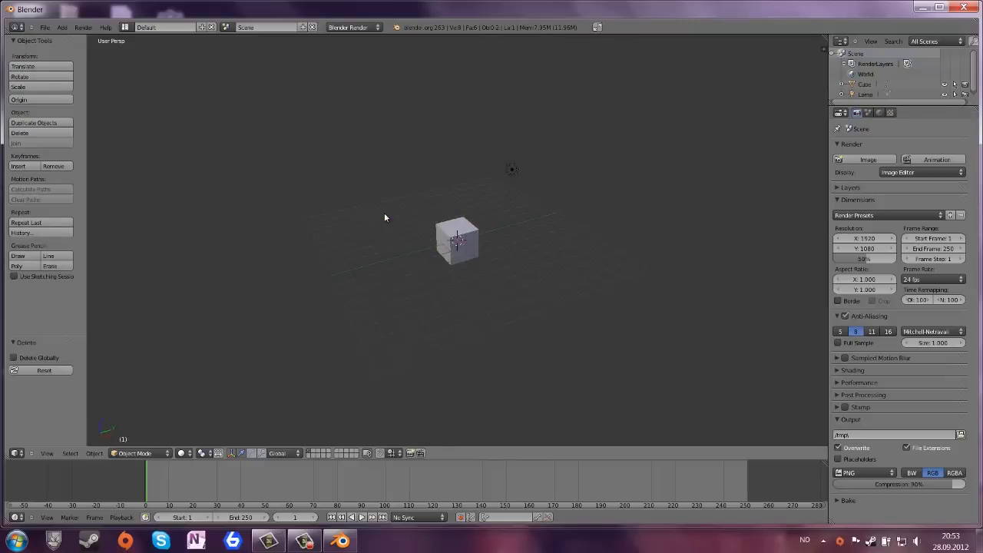
pyautogui.rightClick(510, 170)
pyautogui.press('x')
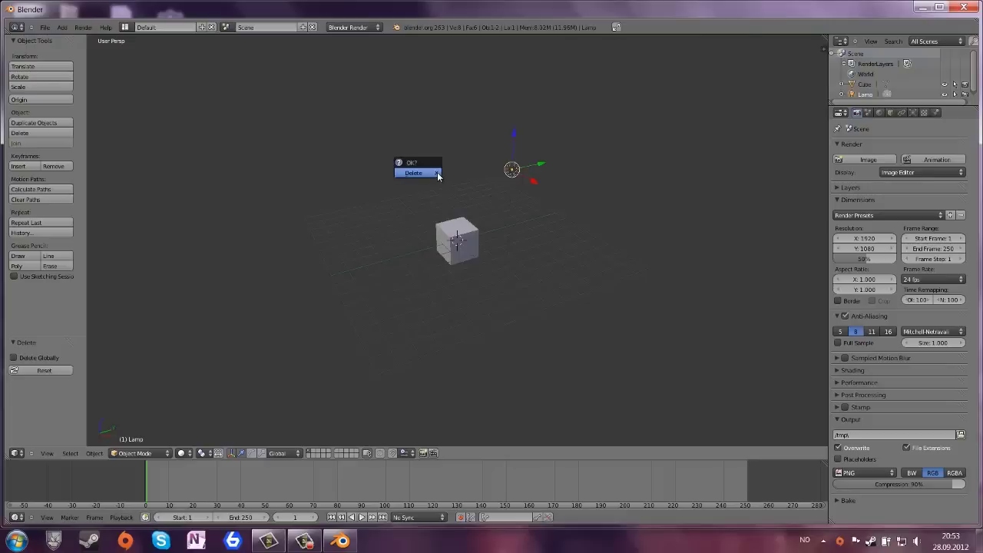
pyautogui.click(434, 174)
pyautogui.moveTo(419, 220); pyautogui.dragTo(442, 231, button='middle')
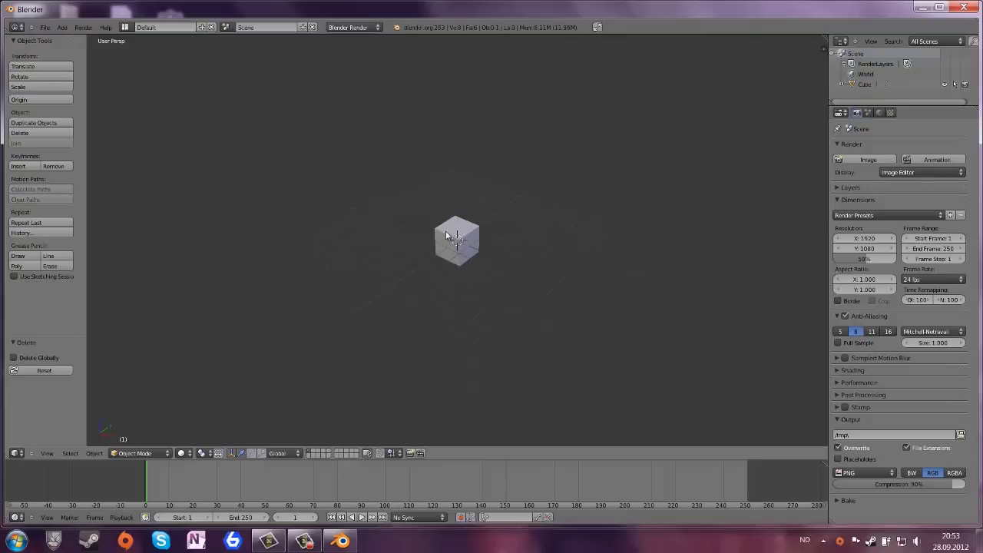
pyautogui.press('KP_1')
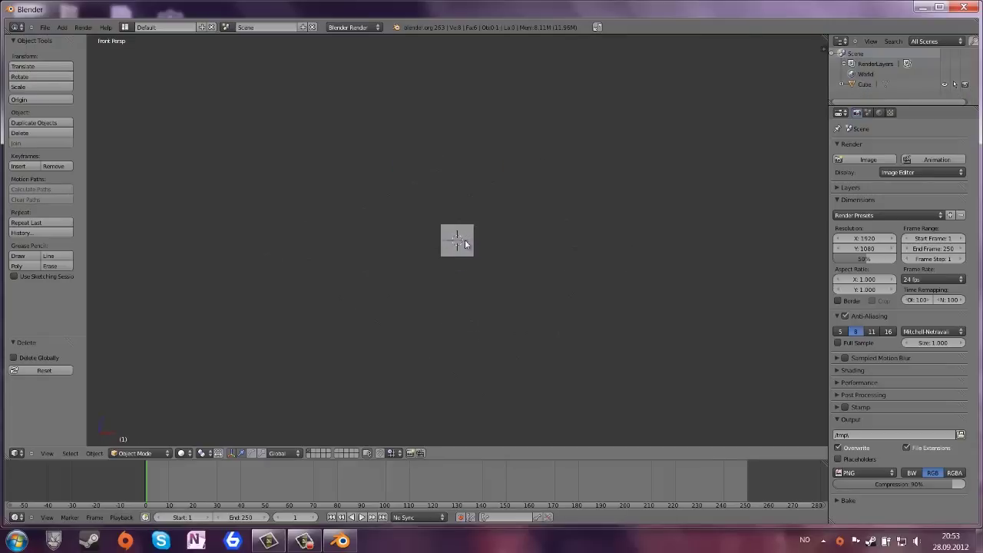
# - Add a new camera, pull it back to Y −11.528, and view the cube through it
pyautogui.press('space')
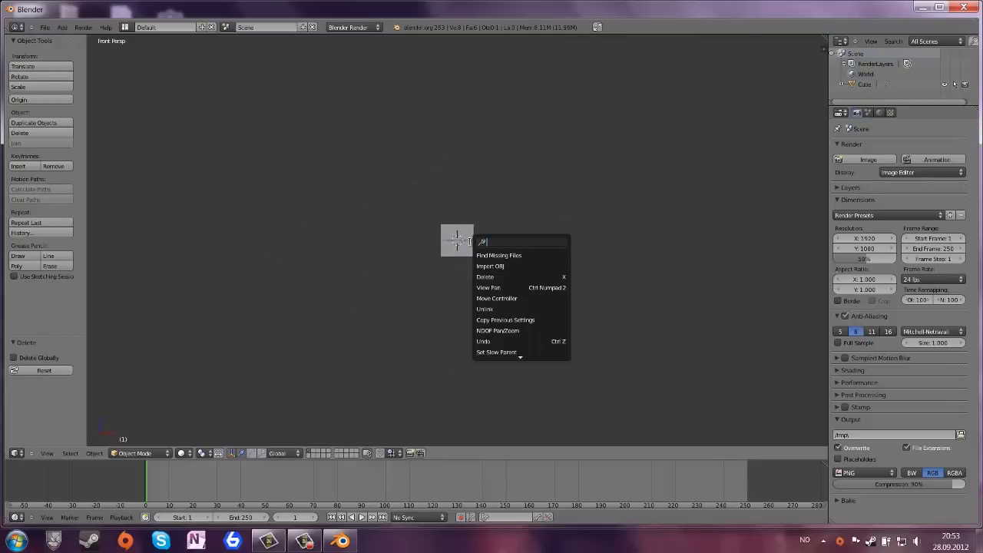
pyautogui.write('camera')
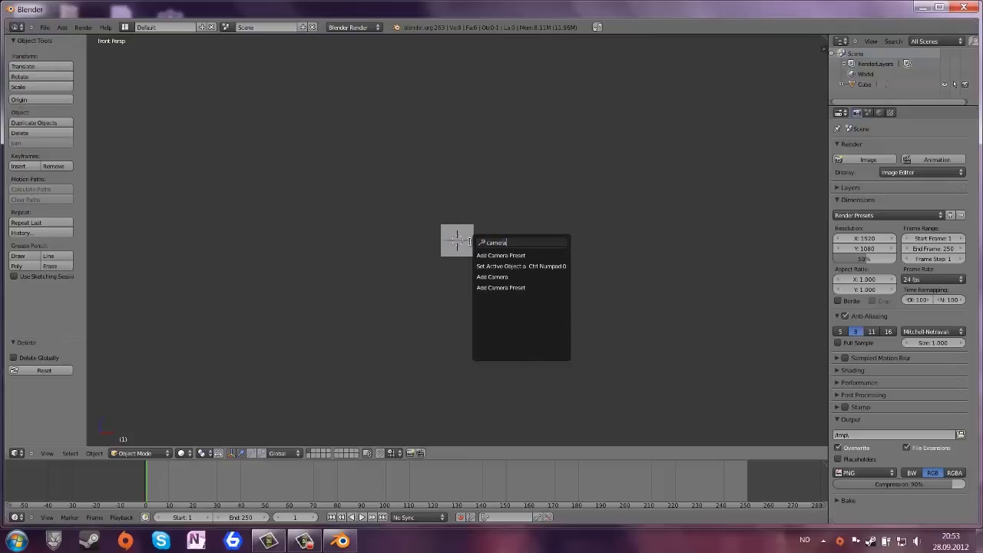
pyautogui.click(489, 277)
pyautogui.moveTo(474, 243); pyautogui.dragTo(305, 292, button='middle')
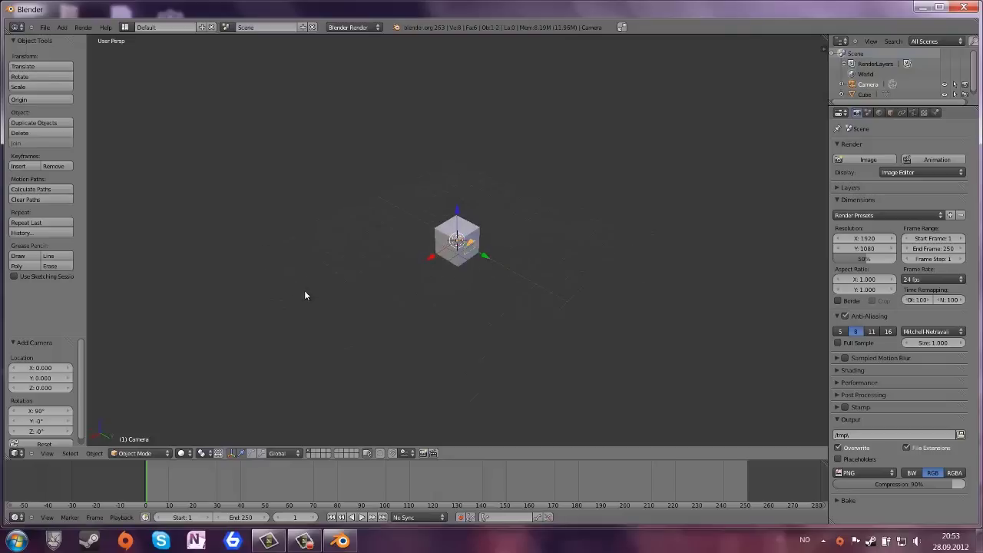
pyautogui.moveTo(413, 286); pyautogui.dragTo(446, 269, button='middle')
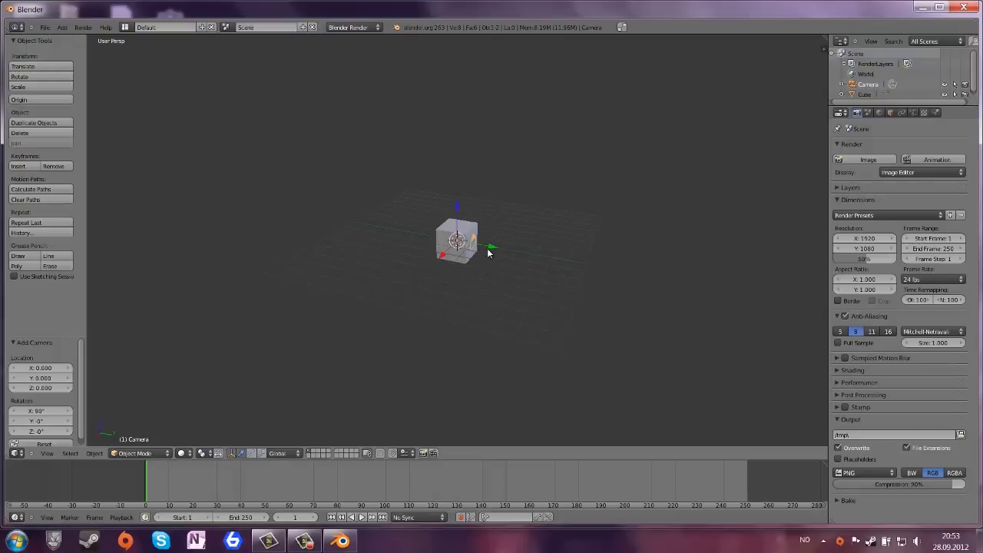
pyautogui.moveTo(490, 247); pyautogui.dragTo(349, 209)
pyautogui.moveTo(382, 250); pyautogui.dragTo(477, 255, button='middle')
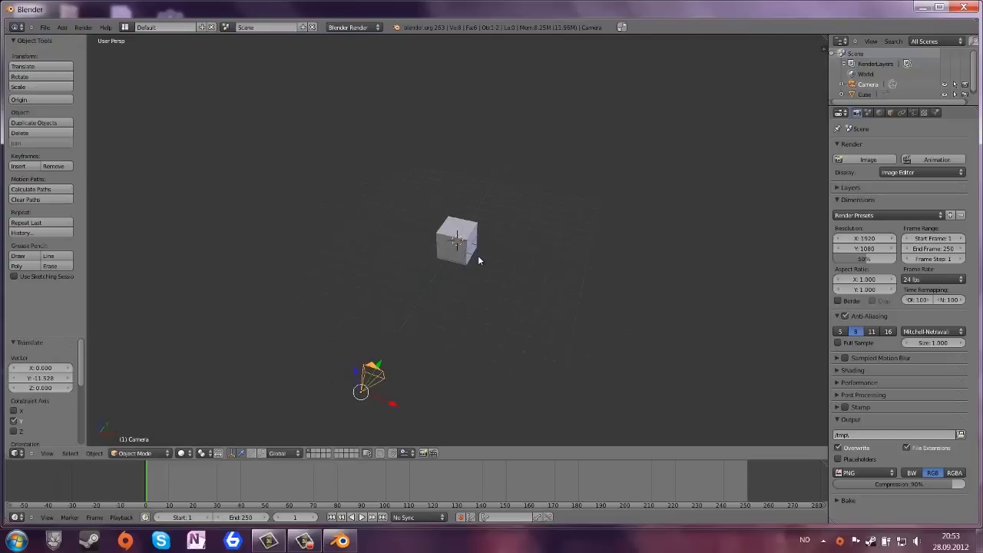
pyautogui.press('KP_0')
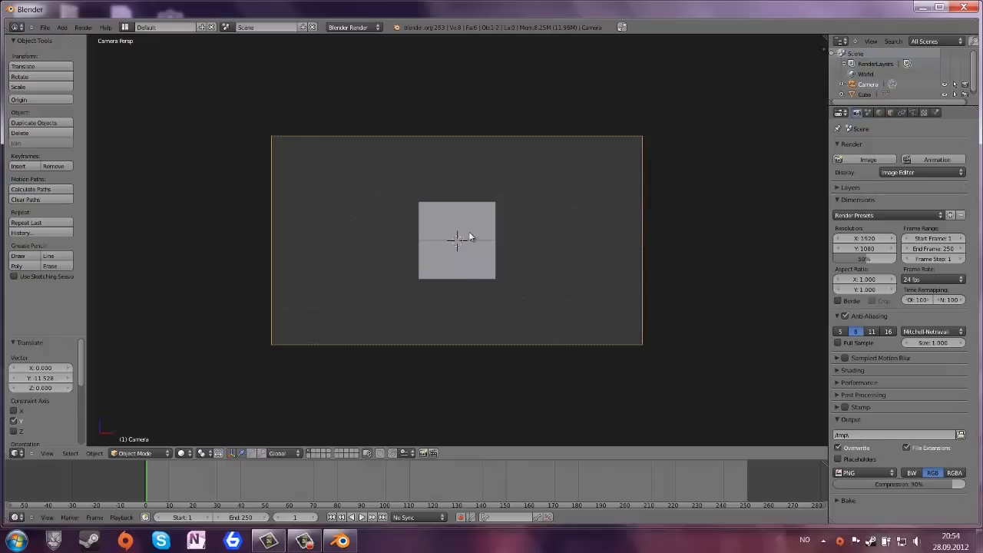
# - Try uniform scaling on the cube, ending back at its original size
pyautogui.rightClick(470, 237)
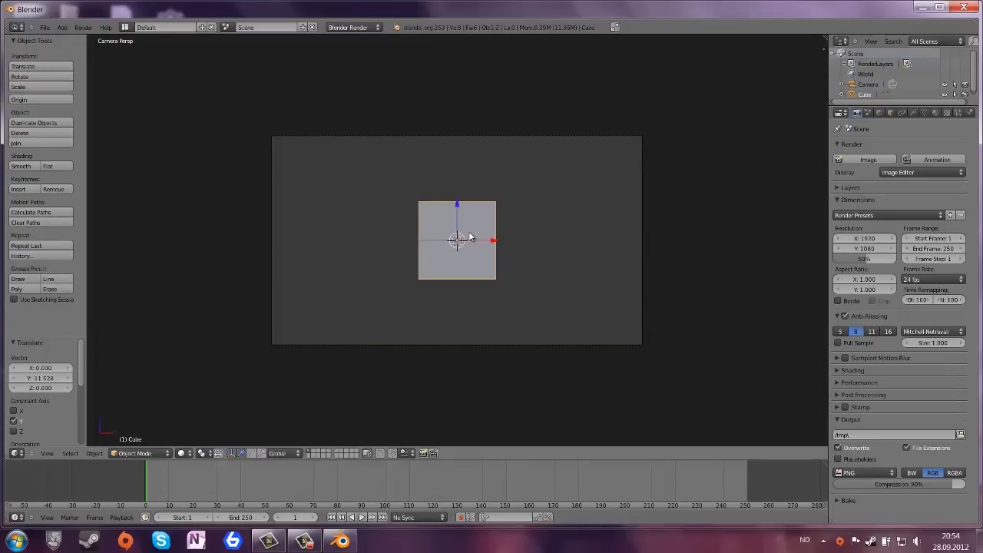
pyautogui.press('s')
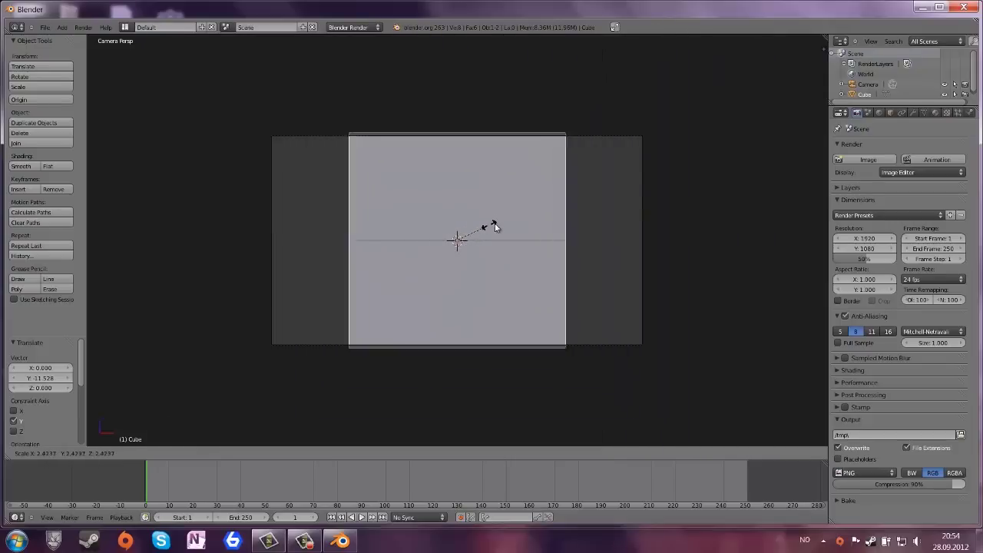
pyautogui.click(481, 223)
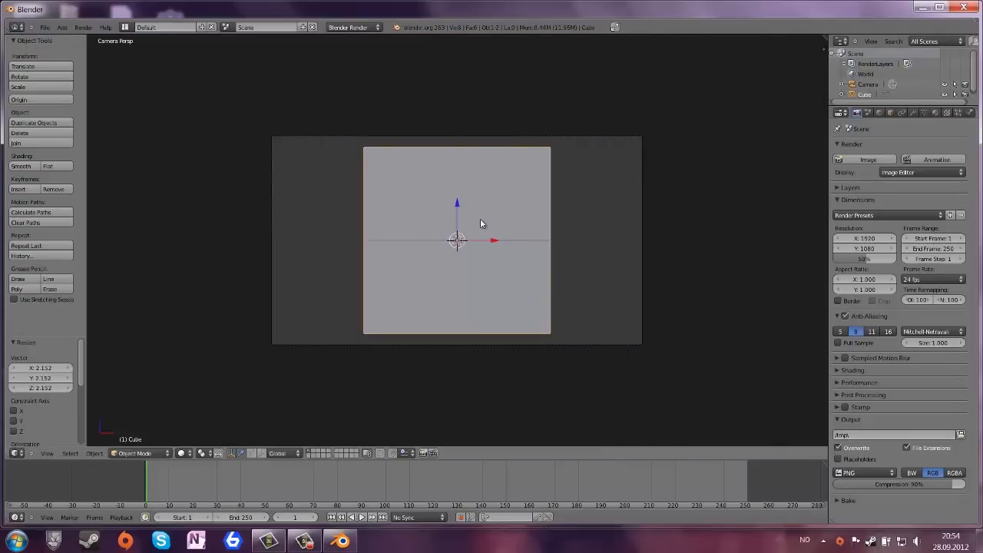
pyautogui.moveTo(480, 219); pyautogui.dragTo(491, 234, button='middle')
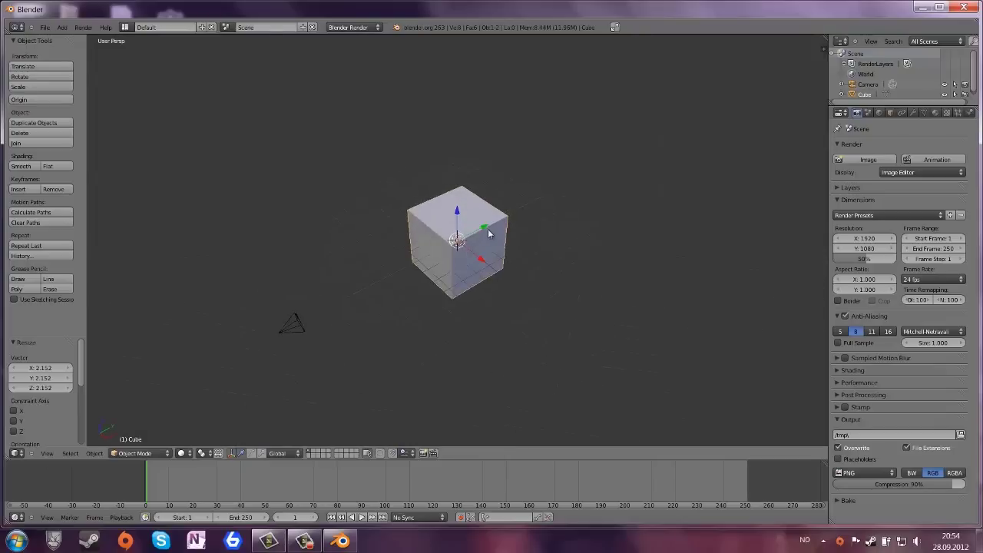
pyautogui.press('s')
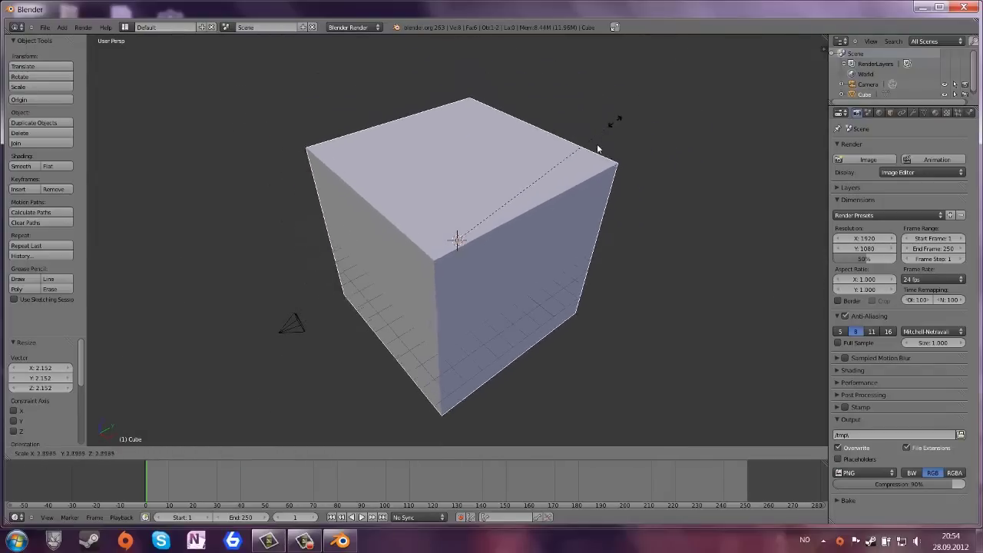
pyautogui.click(470, 238)
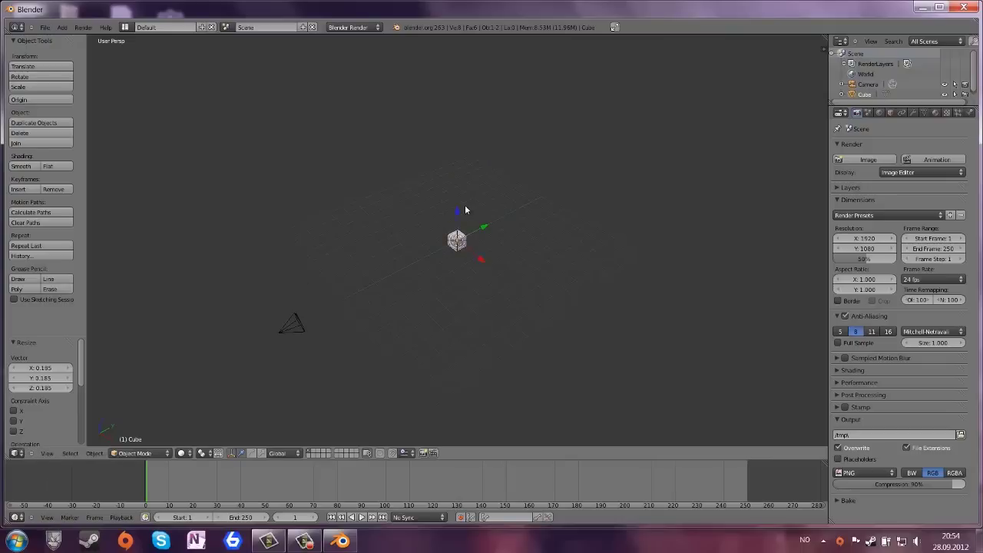
pyautogui.press('s')
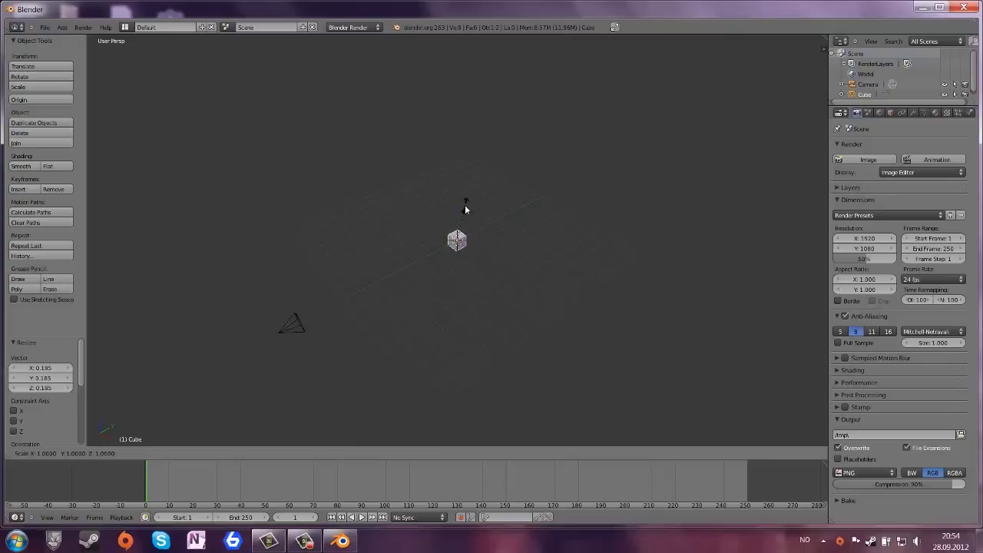
pyautogui.click(464, 205)
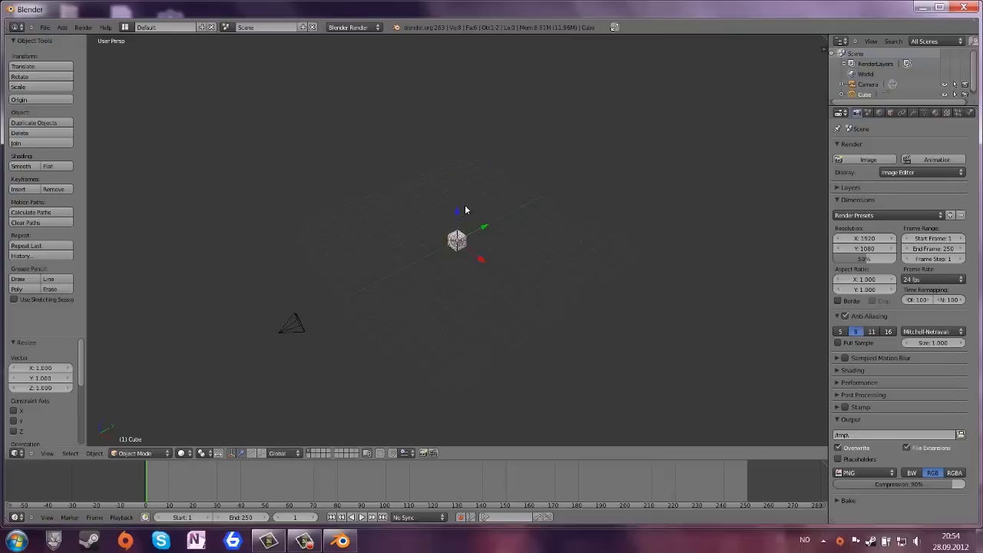
# - Stretch the cube along X into a long bar and view it through the camera
pyautogui.press('s')
pyautogui.press('x')
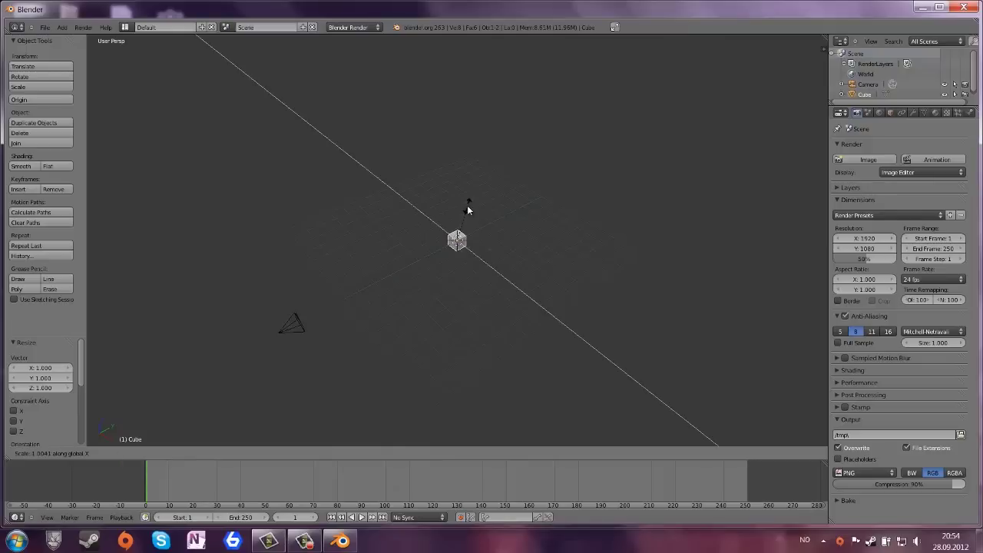
pyautogui.click(653, 377)
pyautogui.press('s')
pyautogui.press('x')
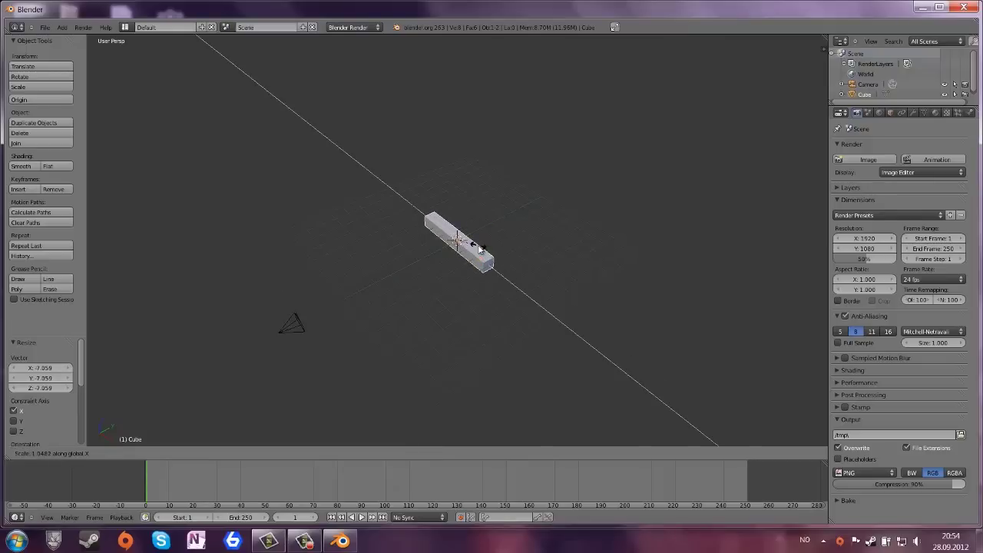
pyautogui.click(533, 286)
pyautogui.press('KP_0')
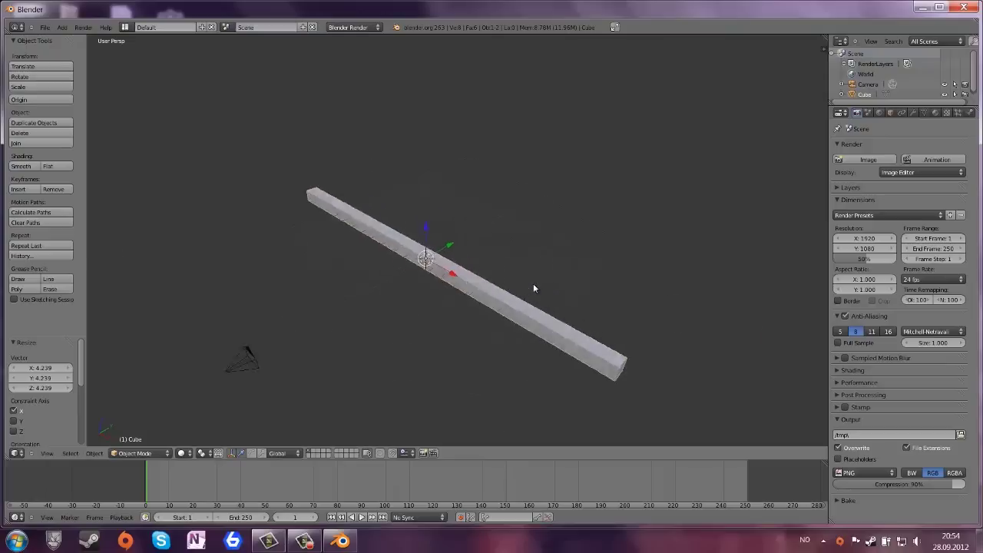
# - Widen the bar past the camera frame on X, then scale it up on Z to fill the frame
pyautogui.press('s')
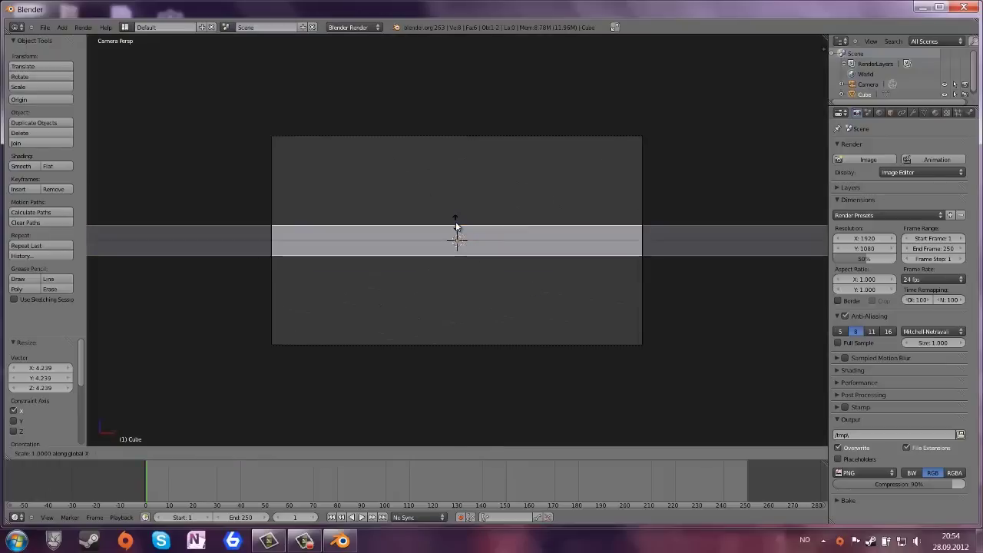
pyautogui.press('x')
pyautogui.click(458, 237)
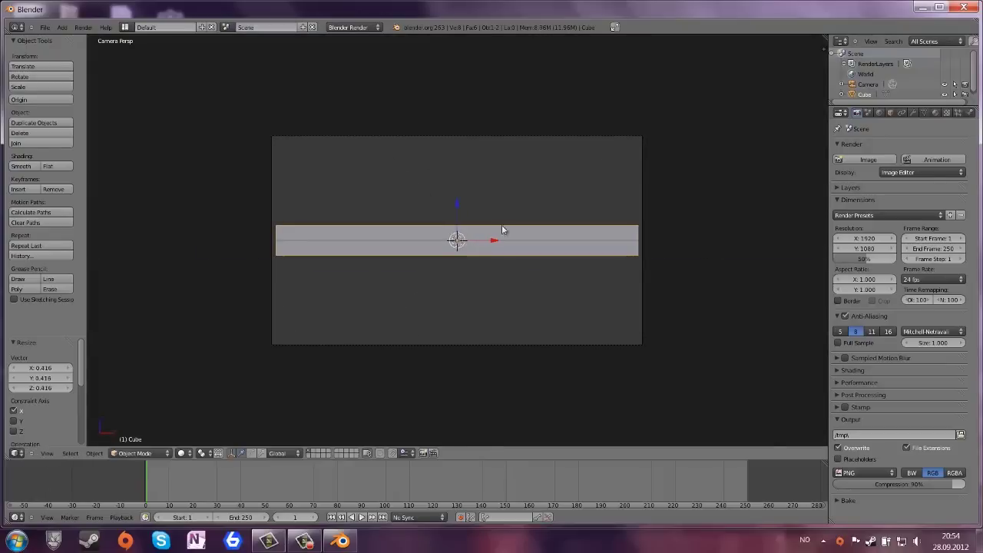
pyautogui.press('s')
pyautogui.press('x')
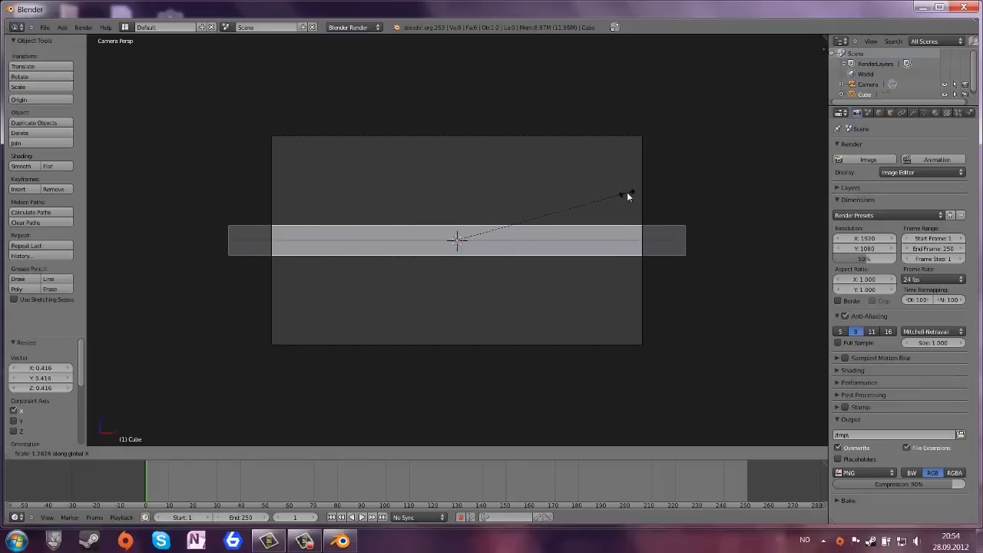
pyautogui.click(627, 192)
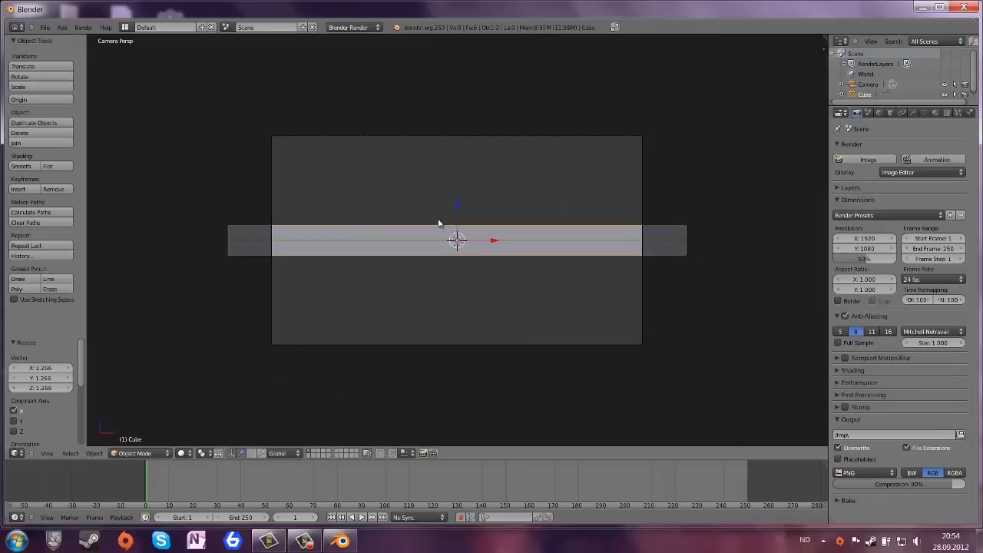
pyautogui.press('s')
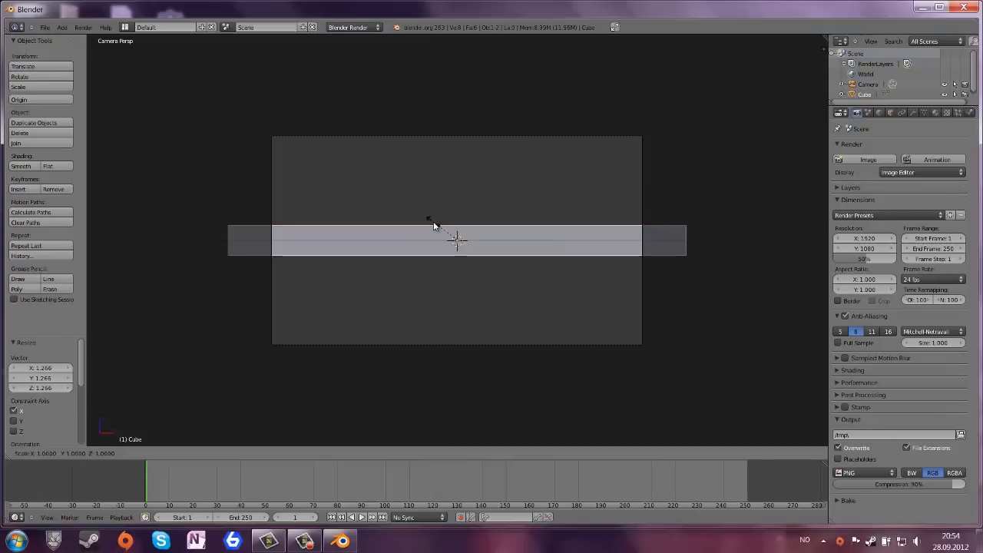
pyautogui.press('z')
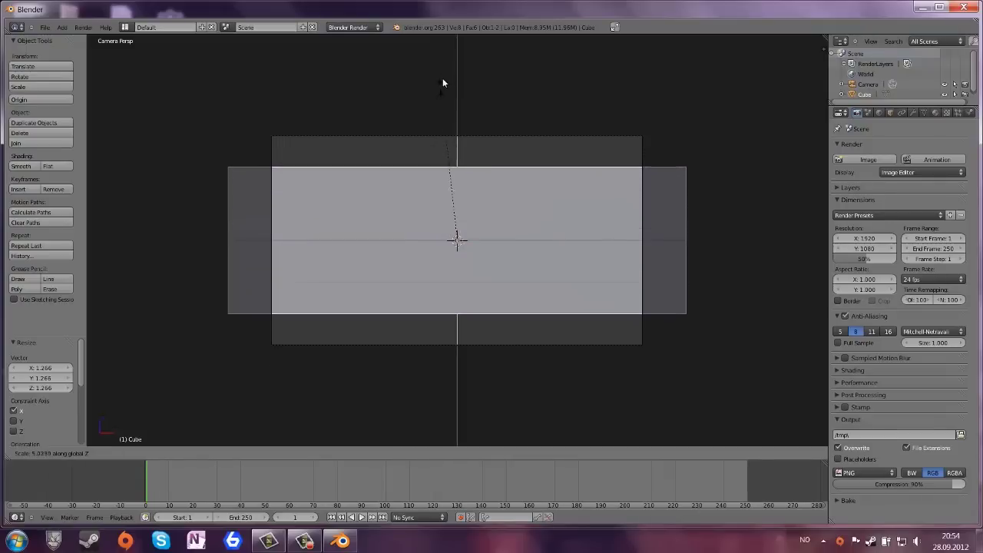
pyautogui.click(446, 21)
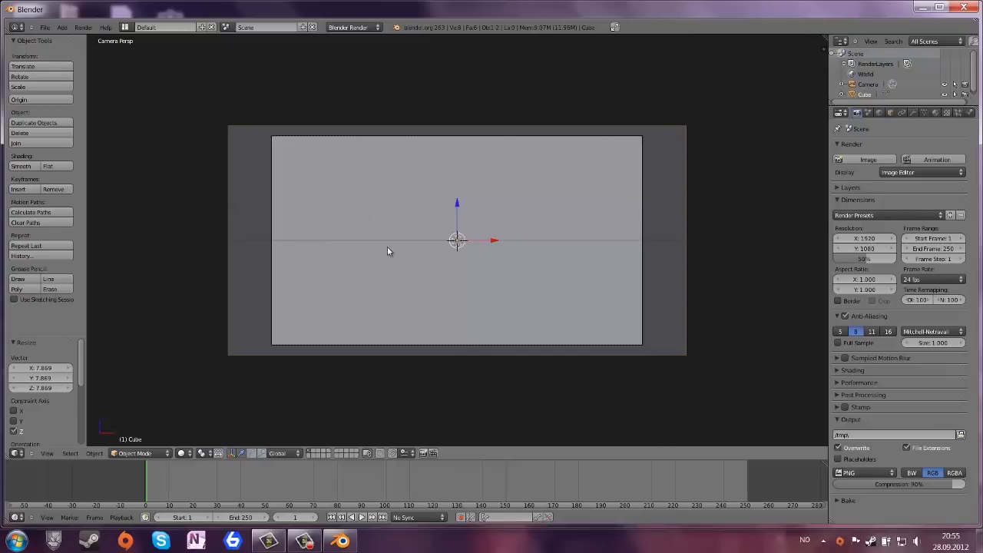
# - Add a new text object to the scene via the Space search
pyautogui.press('space')
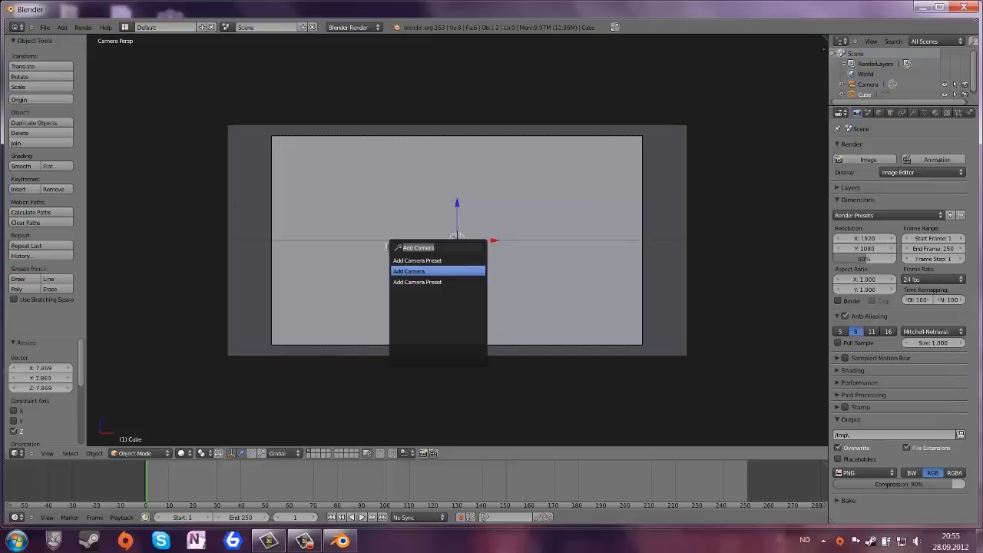
pyautogui.write('text')
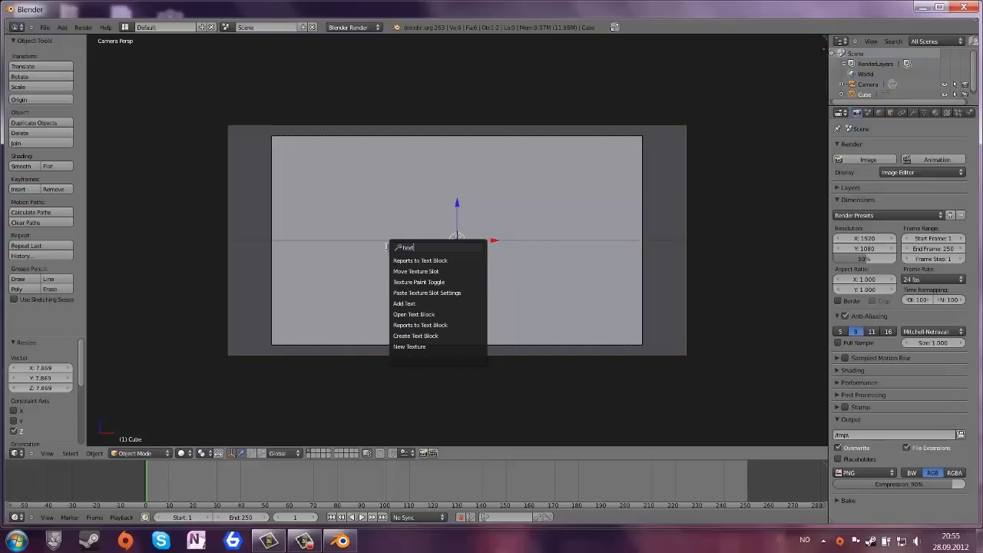
pyautogui.click(444, 302)
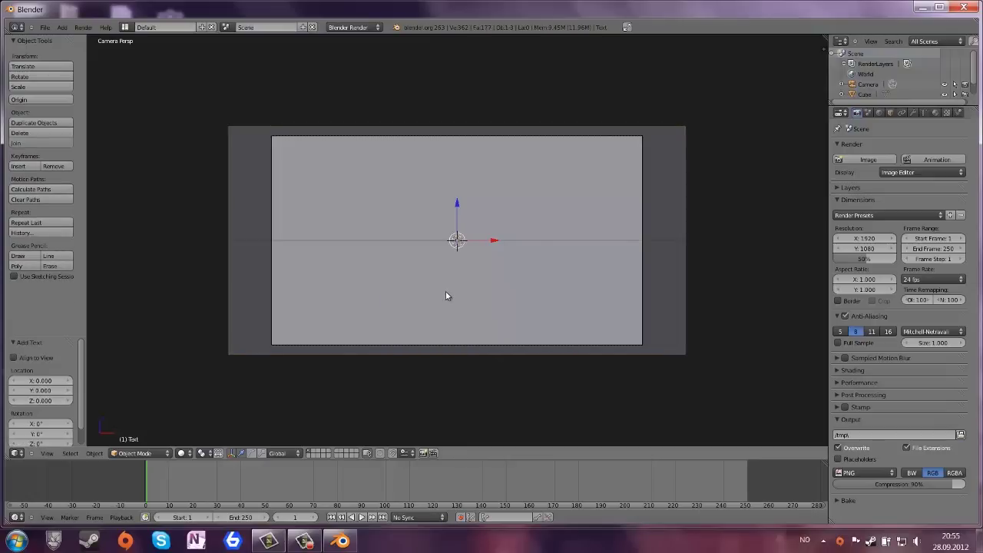
pyautogui.press('KP_0')
pyautogui.moveTo(445, 292); pyautogui.dragTo(441, 266, button='middle')
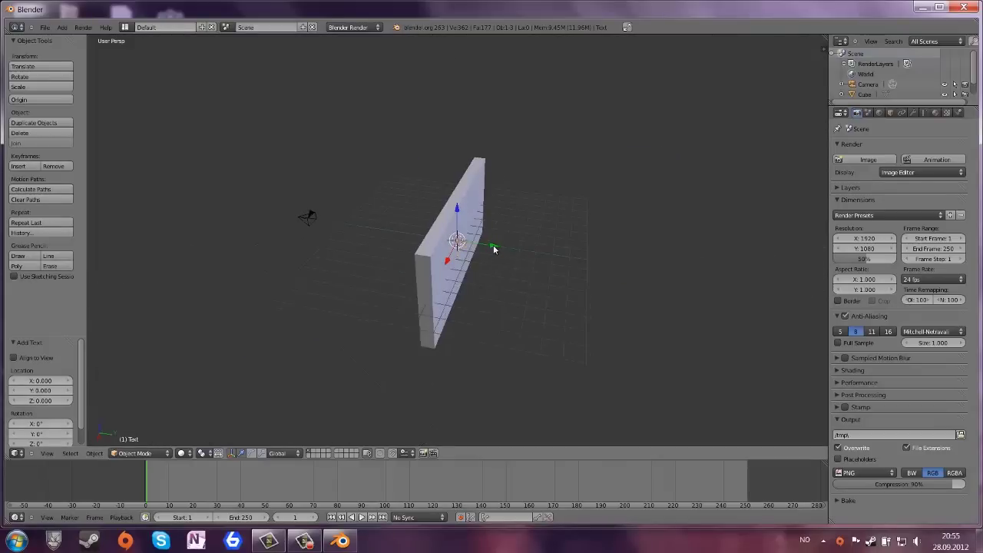
# - Move the text to Y −3.476 in front of the panel and set its X rotation to 90°
pyautogui.moveTo(493, 250); pyautogui.dragTo(443, 244)
pyautogui.moveTo(443, 245); pyautogui.dragTo(409, 270, button='middle')
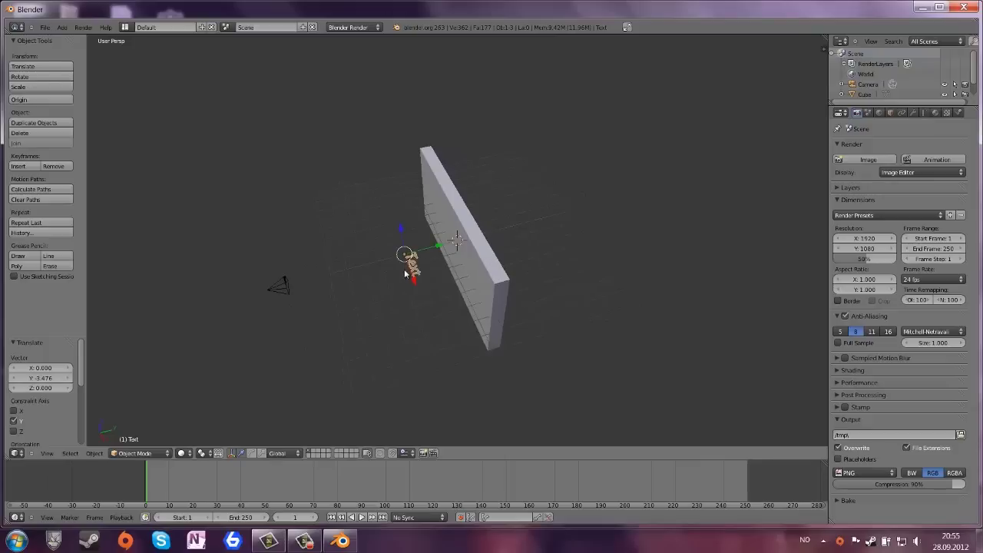
pyautogui.click(889, 114)
pyautogui.click(897, 192)
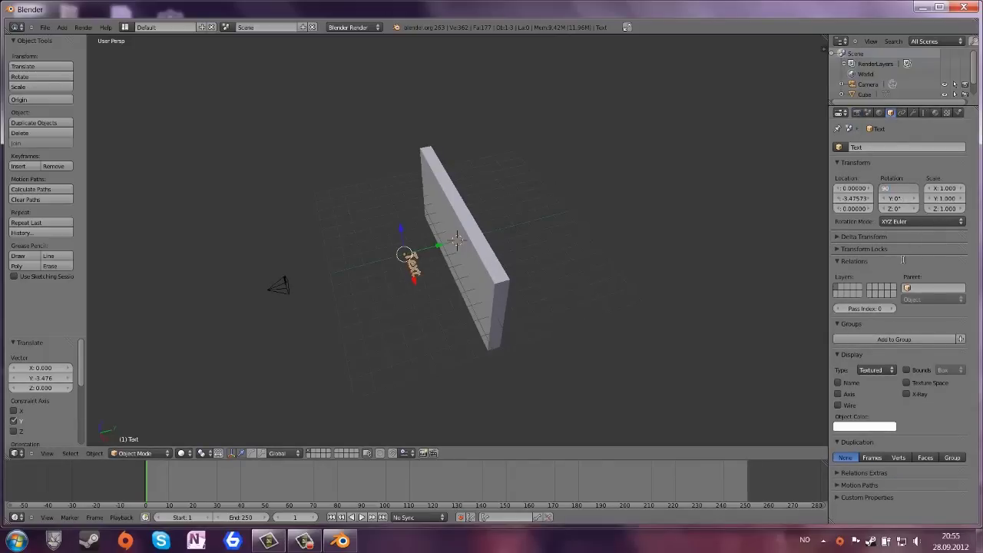
pyautogui.write('90')
pyautogui.press('Return')
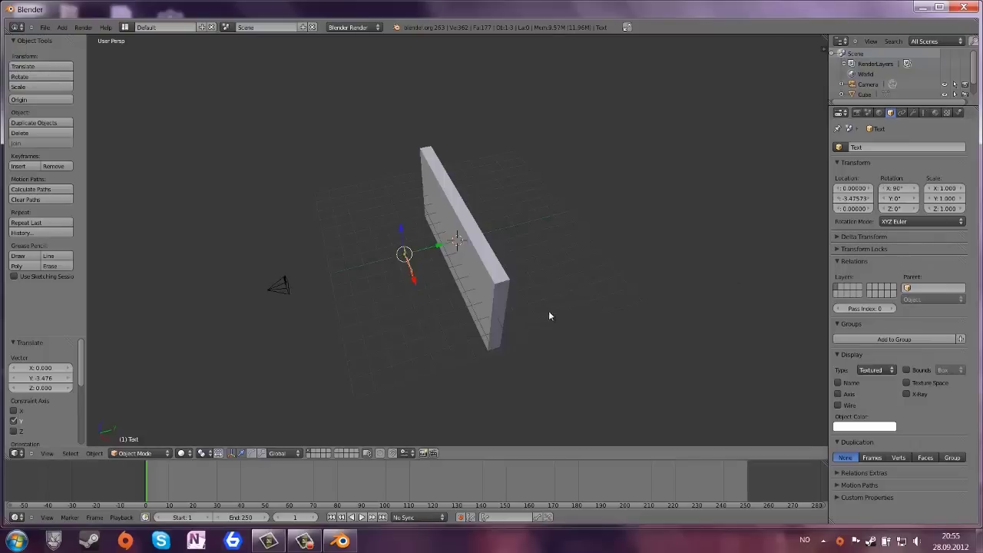
pyautogui.moveTo(548, 315); pyautogui.dragTo(619, 285, button='middle')
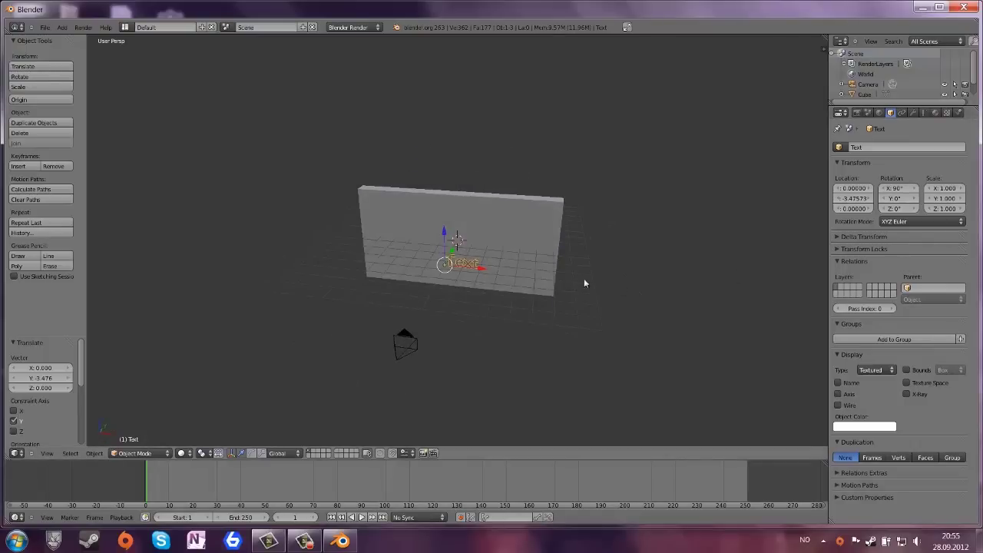
# - Set the text's extrude depth to 0.100 after trying 1.000 and 0.200
pyautogui.click(924, 113)
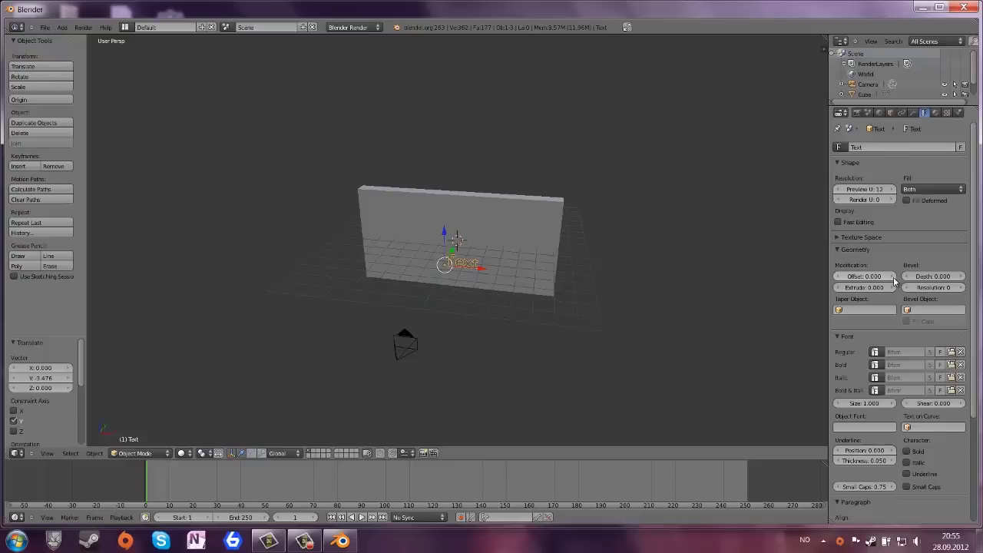
pyautogui.click(883, 288)
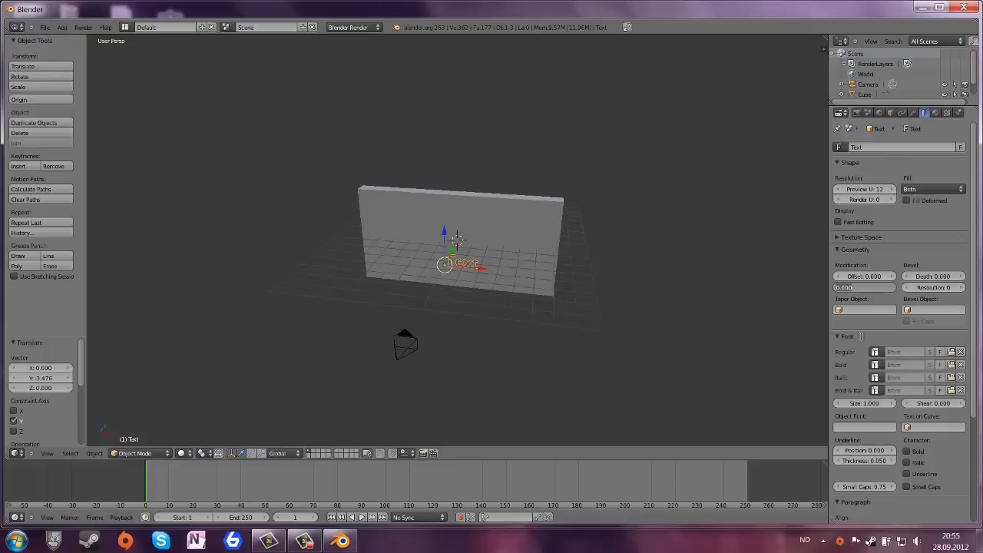
pyautogui.write('1')
pyautogui.press('Return')
pyautogui.moveTo(659, 340); pyautogui.dragTo(588, 329, button='middle')
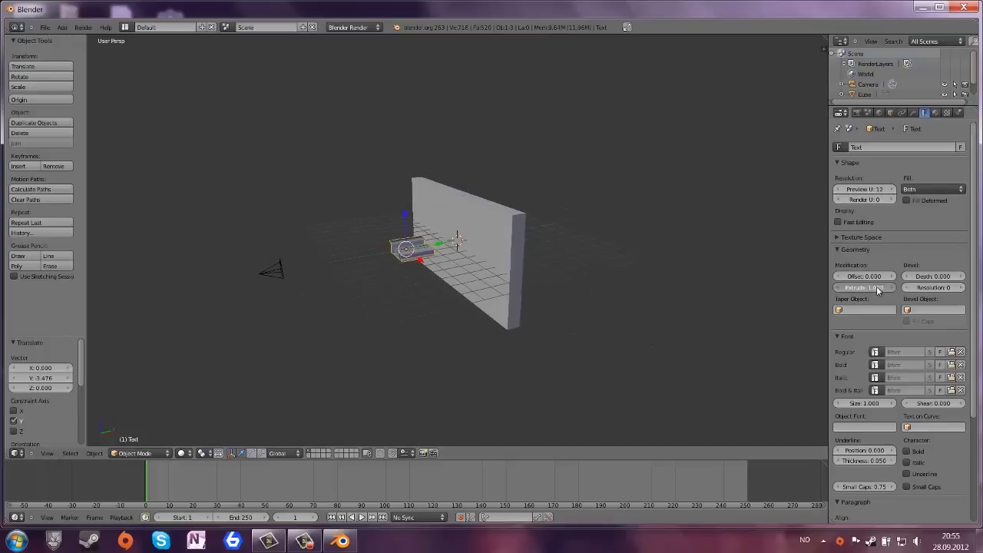
pyautogui.write('0.20')
pyautogui.press('Return')
pyautogui.moveTo(554, 310); pyautogui.dragTo(695, 315, button='middle')
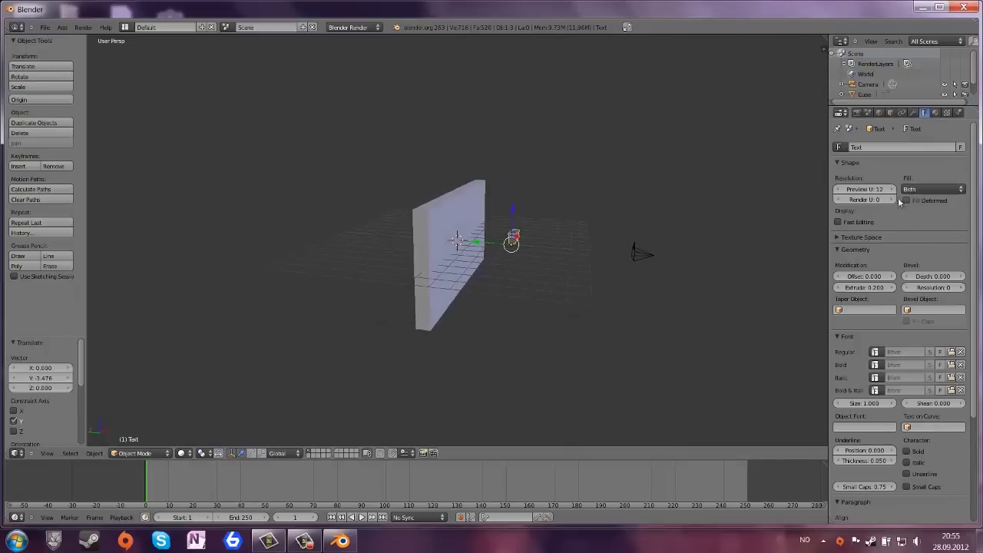
pyautogui.moveTo(866, 287); pyautogui.dragTo(874, 287)
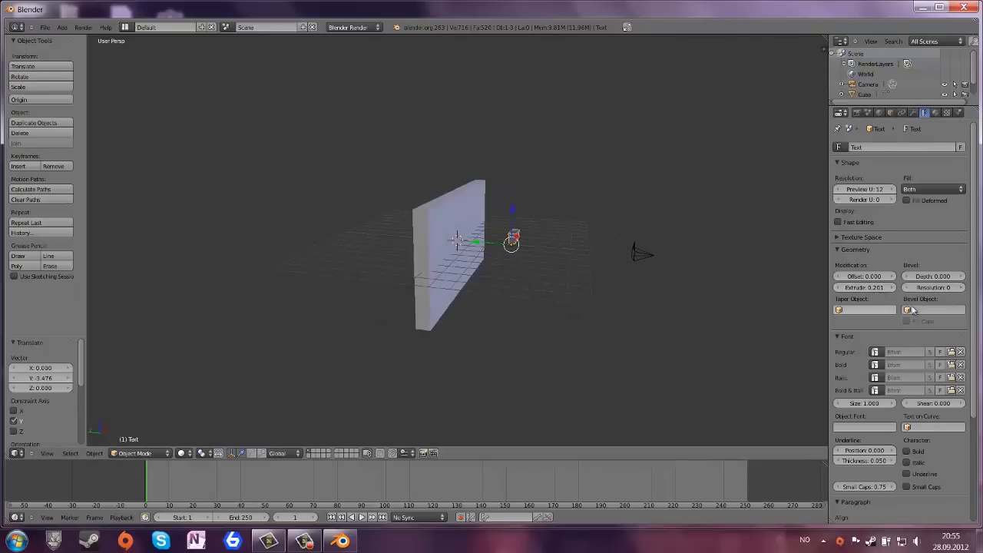
pyautogui.click(867, 287)
pyautogui.write('00')
pyautogui.press('Return')
pyautogui.moveTo(612, 293); pyautogui.dragTo(447, 317, button='middle')
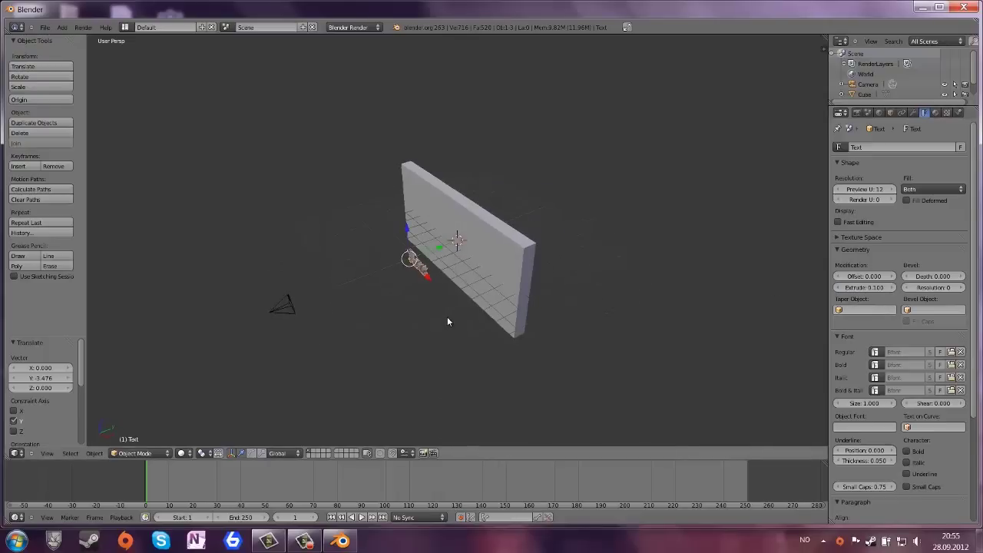
pyautogui.moveTo(438, 252); pyautogui.dragTo(467, 244, button='middle')
# - Move the text along Y to 0.326 so it rests against the panel
pyautogui.press('g')
pyautogui.press('y')
pyautogui.click(479, 243)
pyautogui.press('g')
pyautogui.press('y')
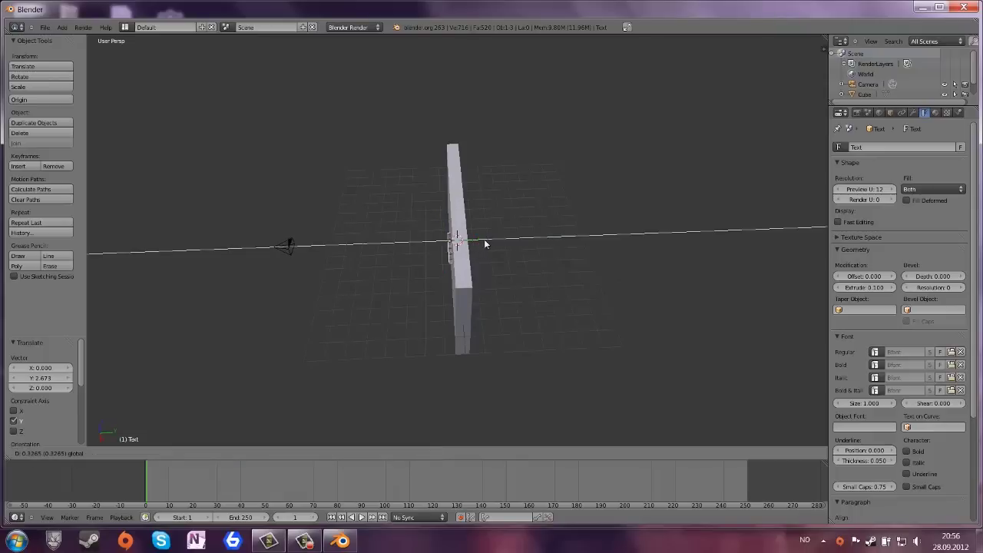
pyautogui.click(485, 245)
pyautogui.moveTo(485, 244); pyautogui.dragTo(631, 231, button='middle')
# - Position the text in the camera view and set its font size to 3
pyautogui.press('KP_0')
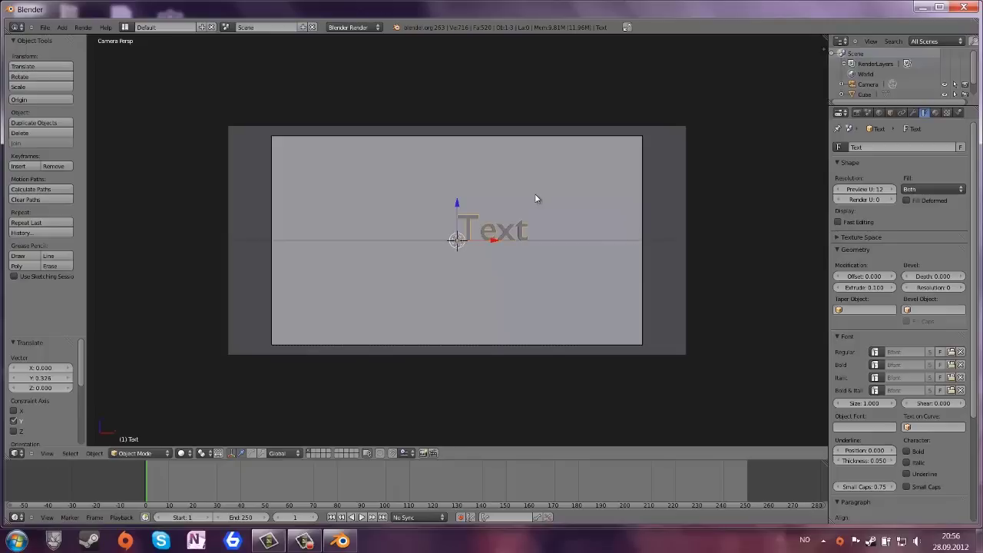
pyautogui.moveTo(493, 242); pyautogui.dragTo(428, 241)
pyautogui.moveTo(398, 202)
pyautogui.mouseDown()
pyautogui.moveTo(398, 243)
pyautogui.moveTo(390, 209)
pyautogui.mouseUp()
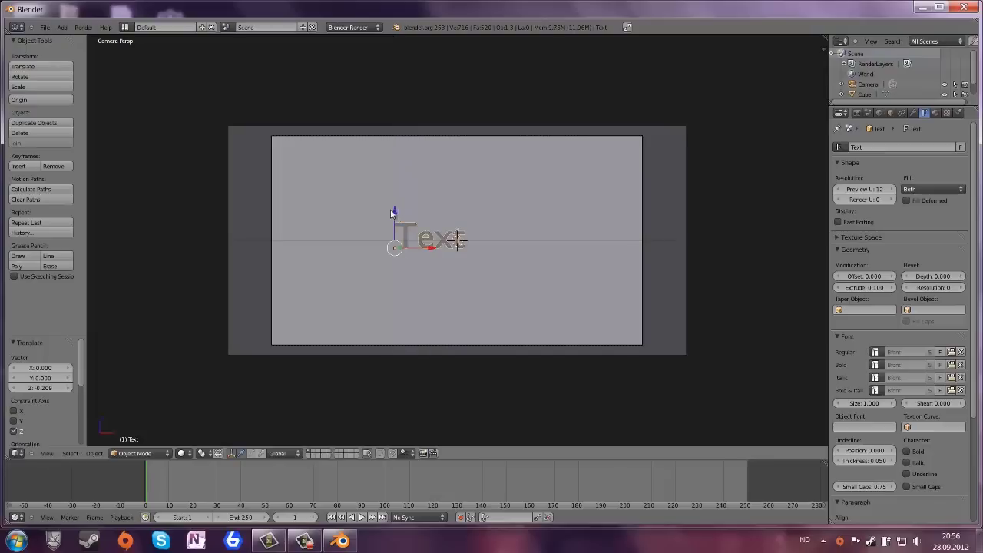
pyautogui.moveTo(430, 250); pyautogui.dragTo(346, 247)
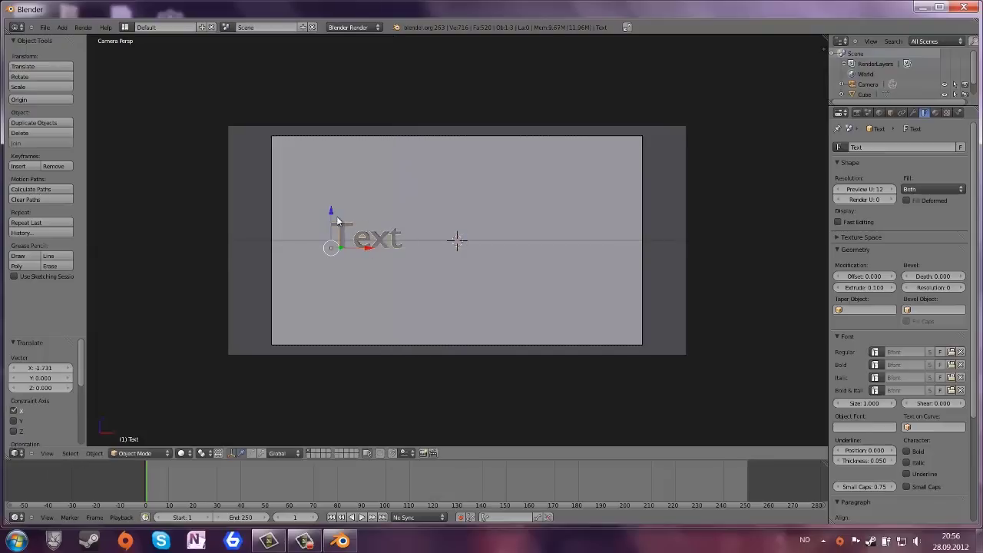
pyautogui.moveTo(330, 212); pyautogui.dragTo(333, 179)
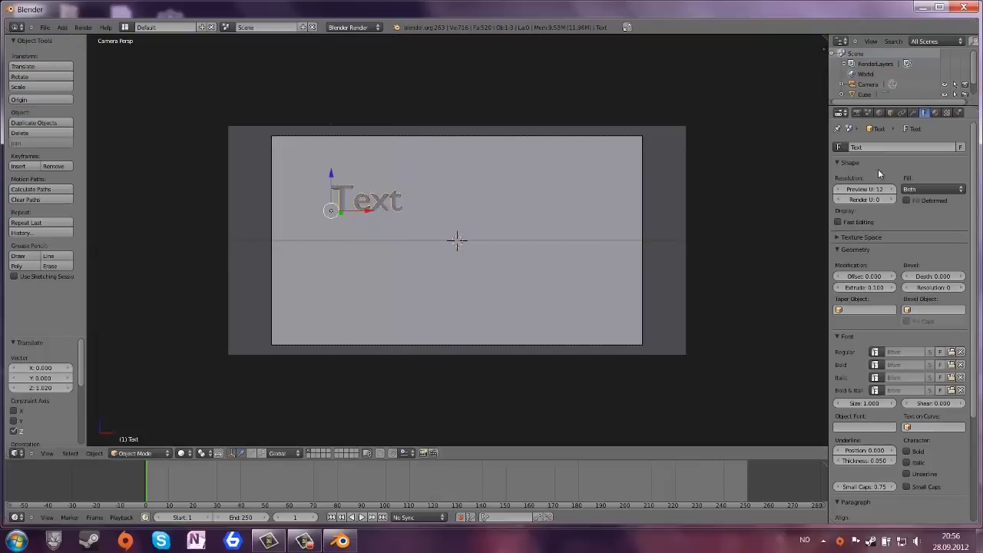
pyautogui.click(871, 405)
pyautogui.write('3')
pyautogui.press('Return')
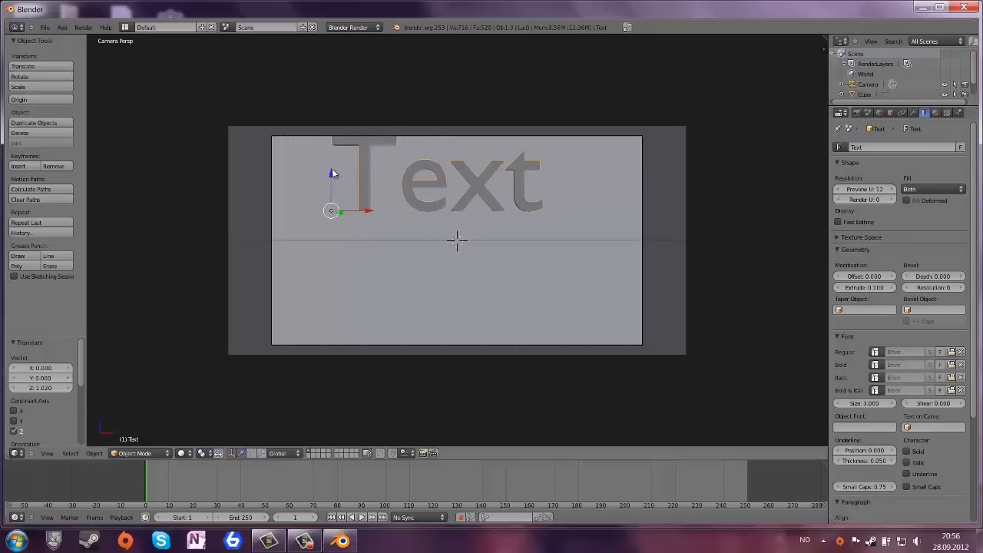
pyautogui.moveTo(331, 175); pyautogui.dragTo(331, 237)
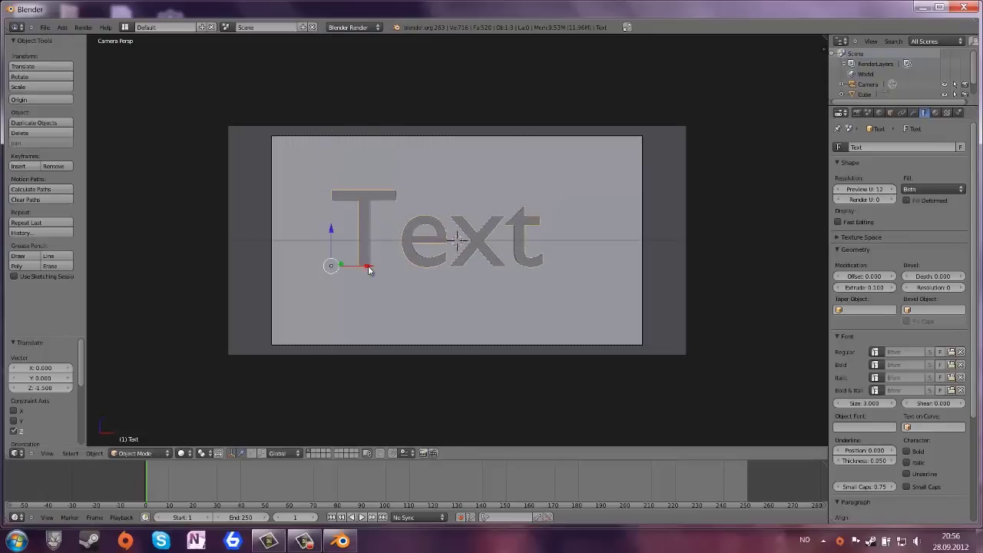
pyautogui.moveTo(373, 267); pyautogui.dragTo(432, 252)
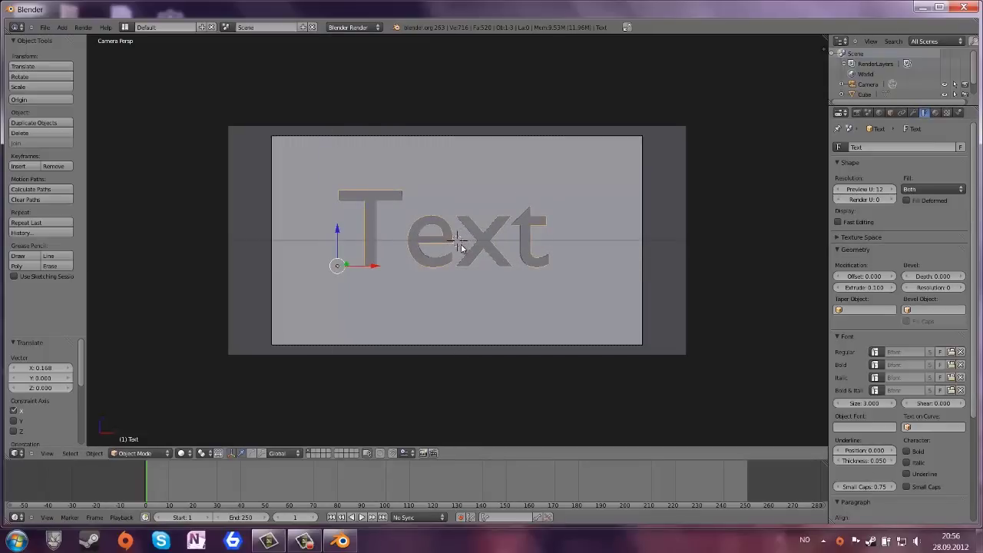
# - Retype the text as 'Teesay', centre it along X, and render a test image
pyautogui.press('Tab')
pyautogui.press('BackSpace')
pyautogui.press('BackSpace')
pyautogui.press('BackSpace')
pyautogui.press('BackSpace')
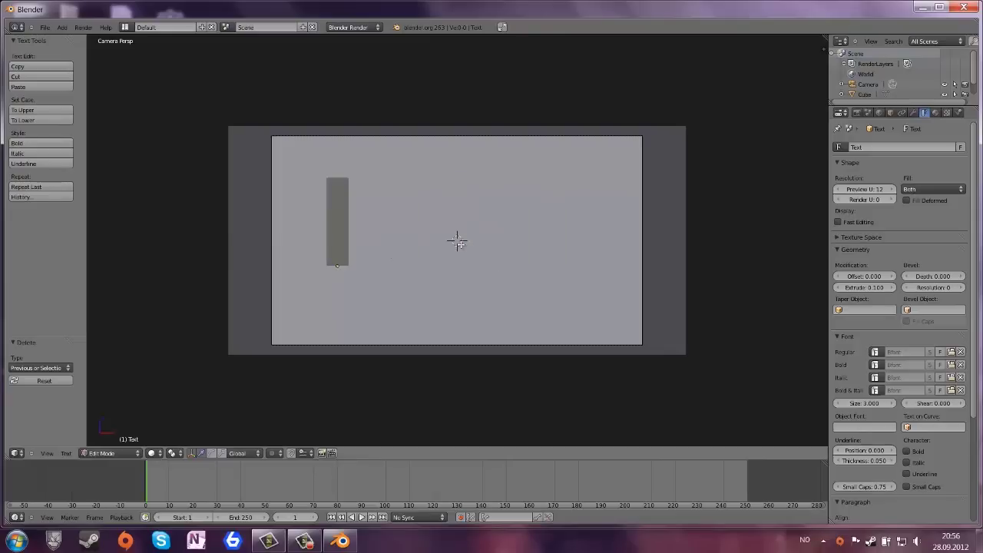
pyautogui.write('Teesay')
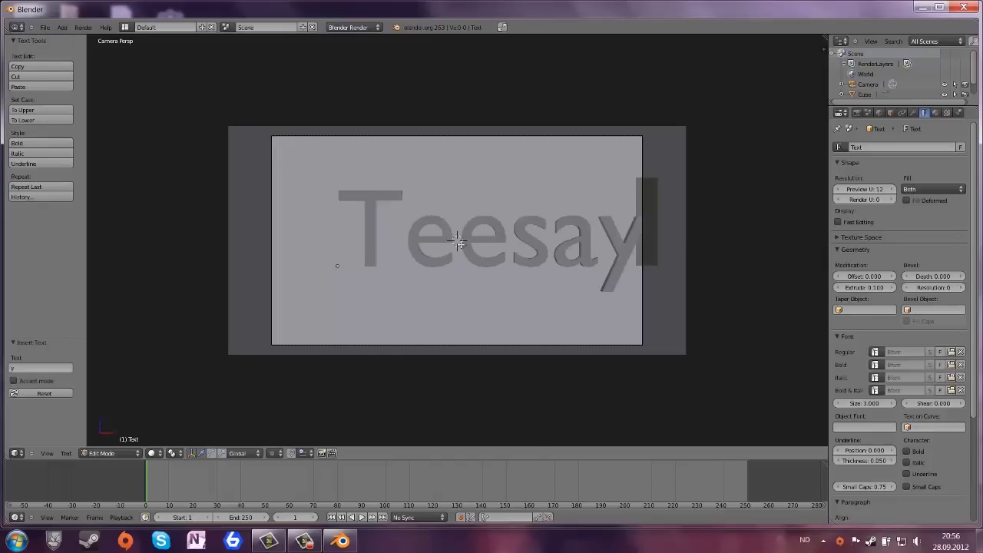
pyautogui.press('Tab')
pyautogui.moveTo(377, 264); pyautogui.dragTo(340, 269)
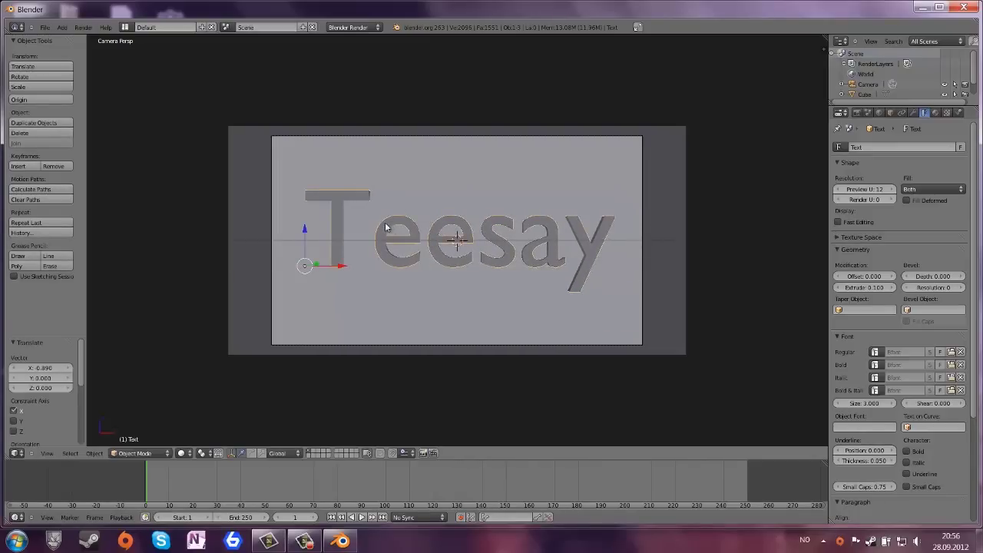
pyautogui.press('F12')
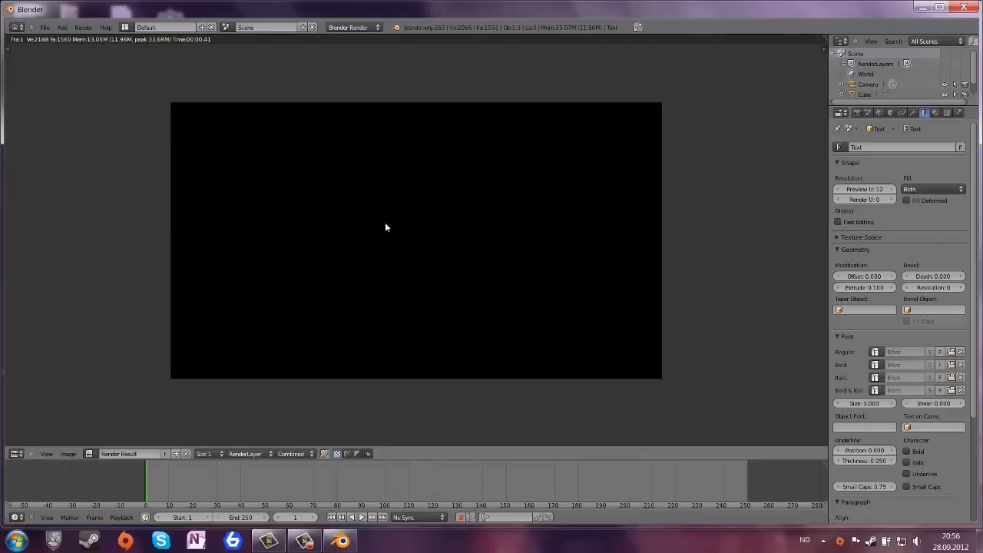
# - Add a point lamp to the scene through the 'lamp' search
pyautogui.press('Escape')
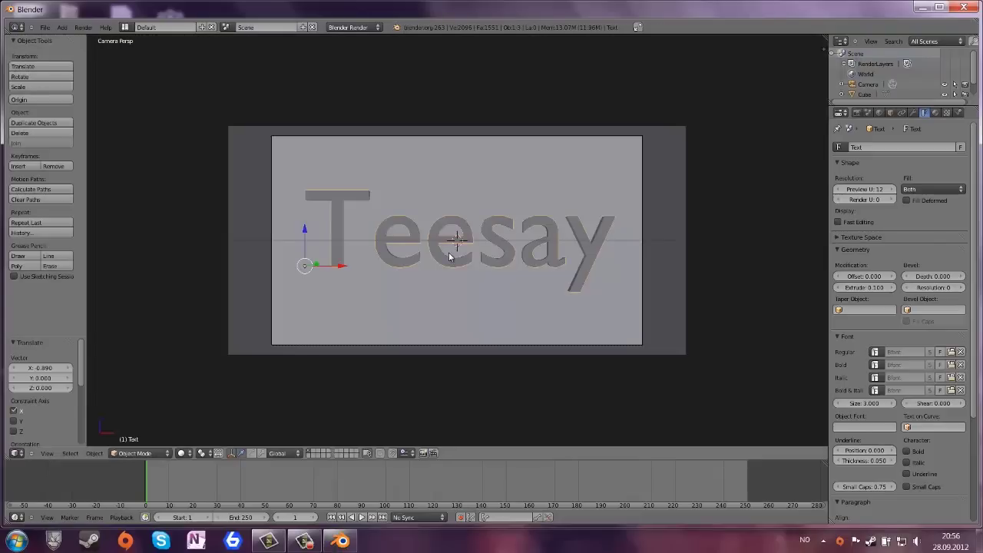
pyautogui.press('space')
pyautogui.write('temp')
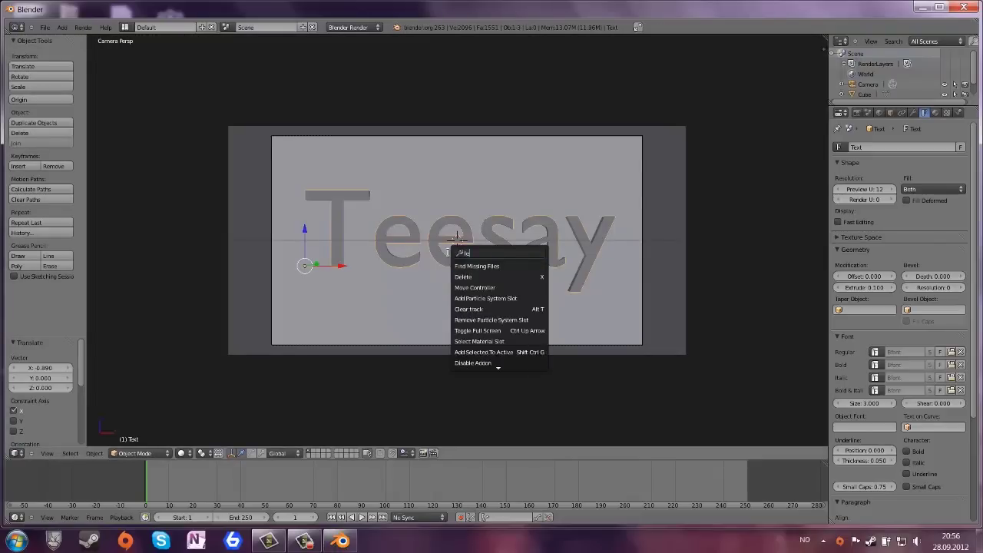
pyautogui.press('BackSpace')
pyautogui.press('BackSpace')
pyautogui.press('BackSpace')
pyautogui.press('BackSpace')
pyautogui.write('lamp')
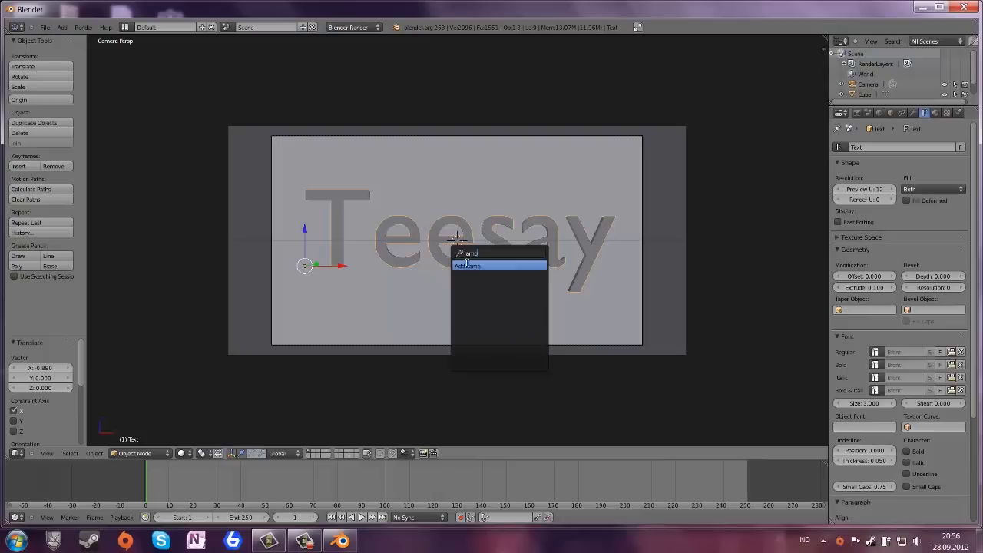
pyautogui.click(467, 265)
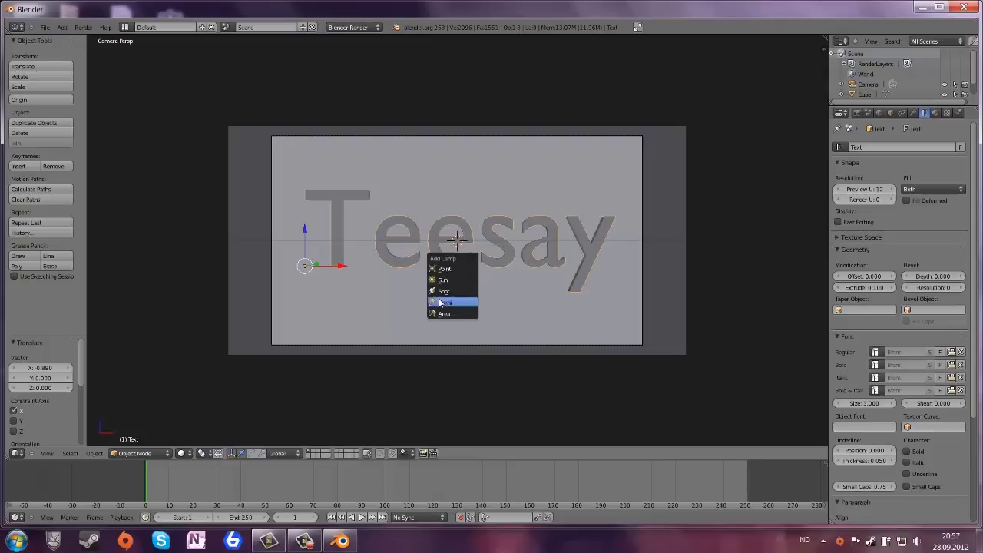
pyautogui.click(450, 269)
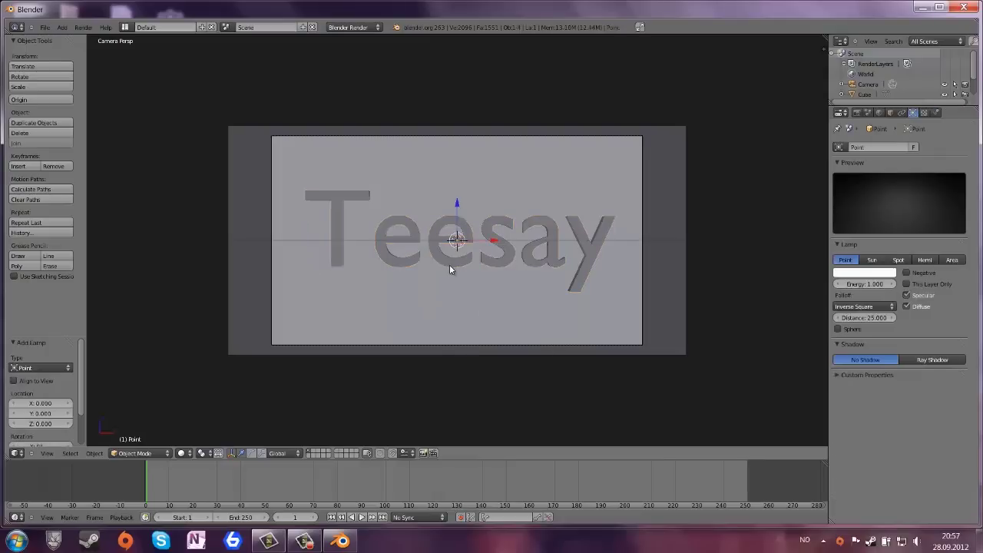
# - Place the lamp up and to the right of the panel and render a test image
pyautogui.press('KP_8')
pyautogui.press('KP_2')
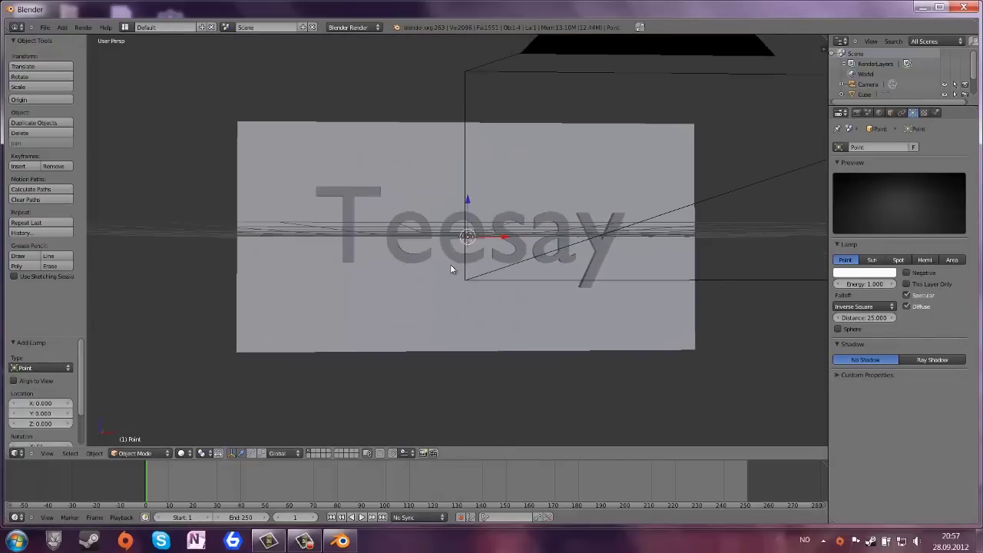
pyautogui.moveTo(451, 266); pyautogui.dragTo(559, 292, button='middle')
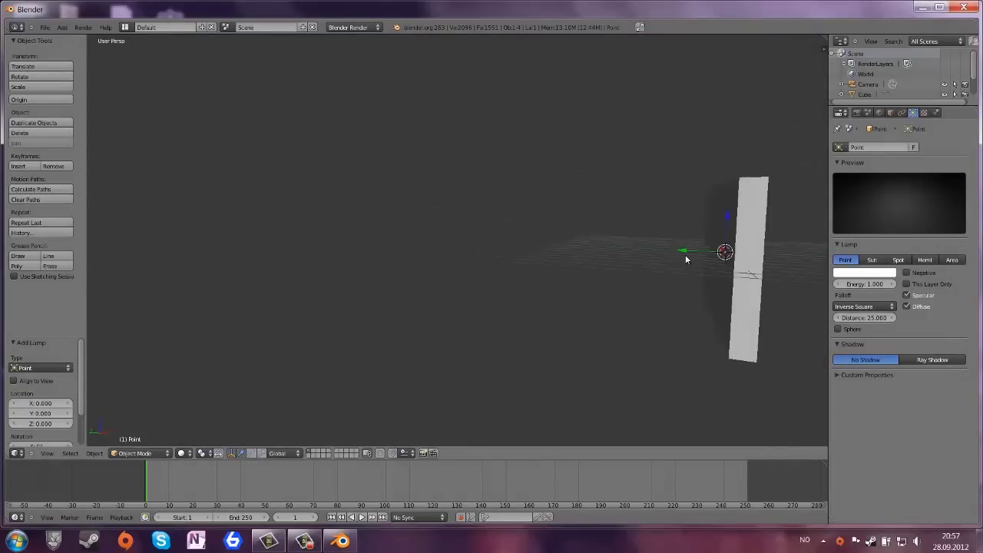
pyautogui.press('g')
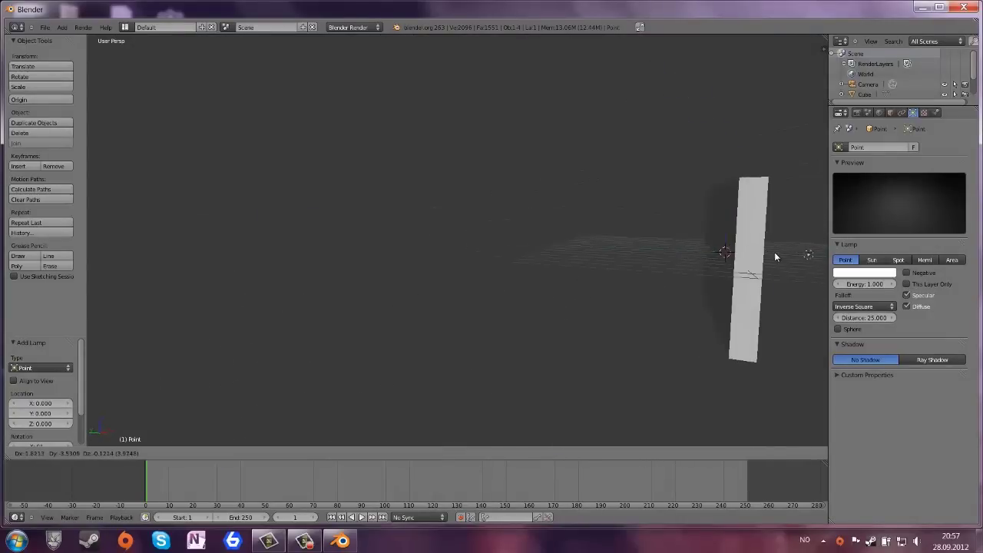
pyautogui.click(768, 212)
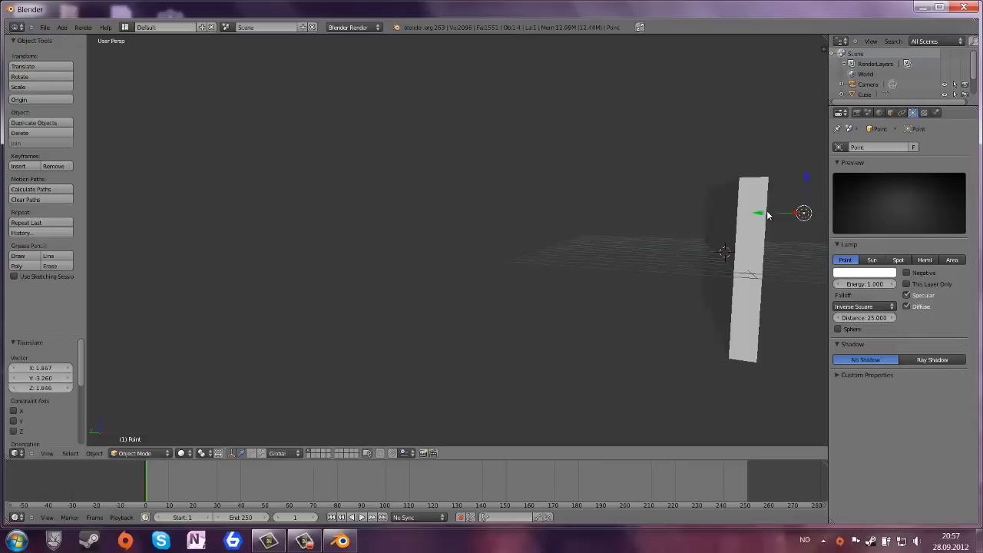
pyautogui.moveTo(766, 211); pyautogui.dragTo(704, 235, button='middle')
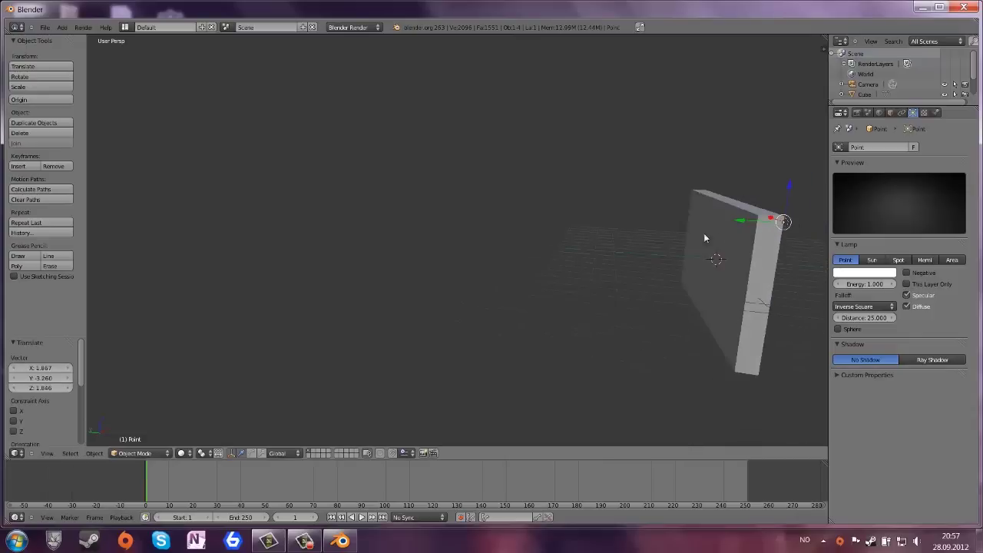
pyautogui.press('g')
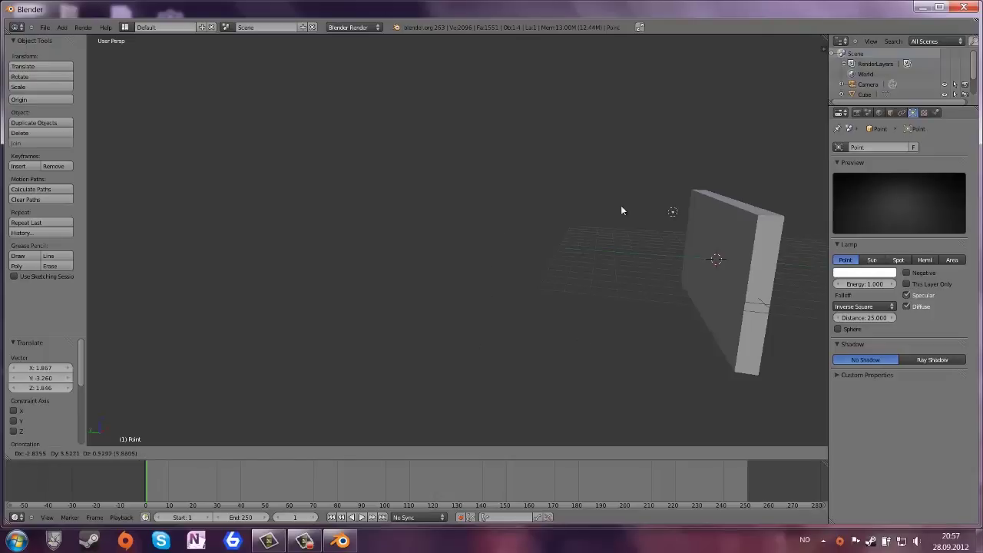
pyautogui.click(708, 203)
pyautogui.press('F12')
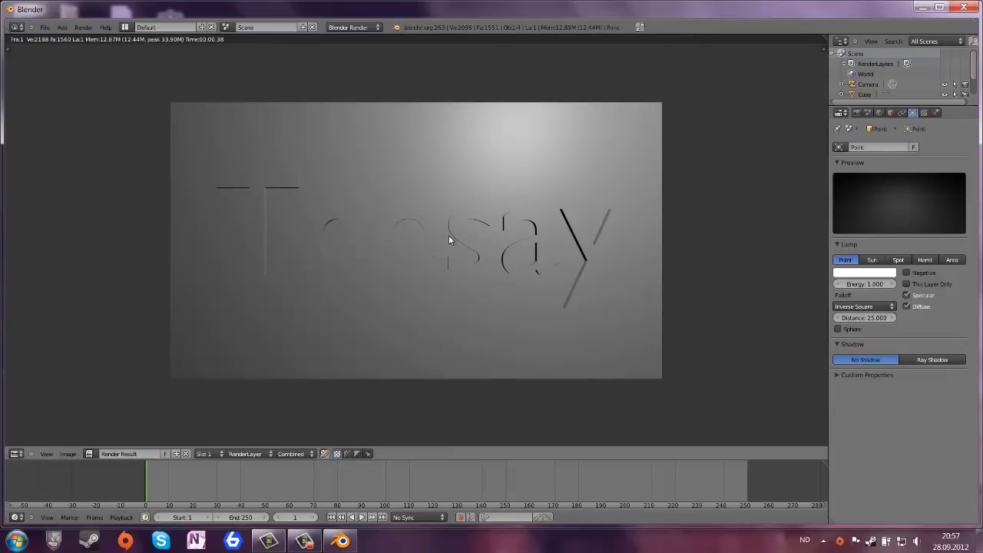
# - Adjust the lamp's height on Z and position on X, then render again
pyautogui.press('Escape')
pyautogui.moveTo(655, 262); pyautogui.dragTo(466, 340, button='middle')
pyautogui.press('KP_0')
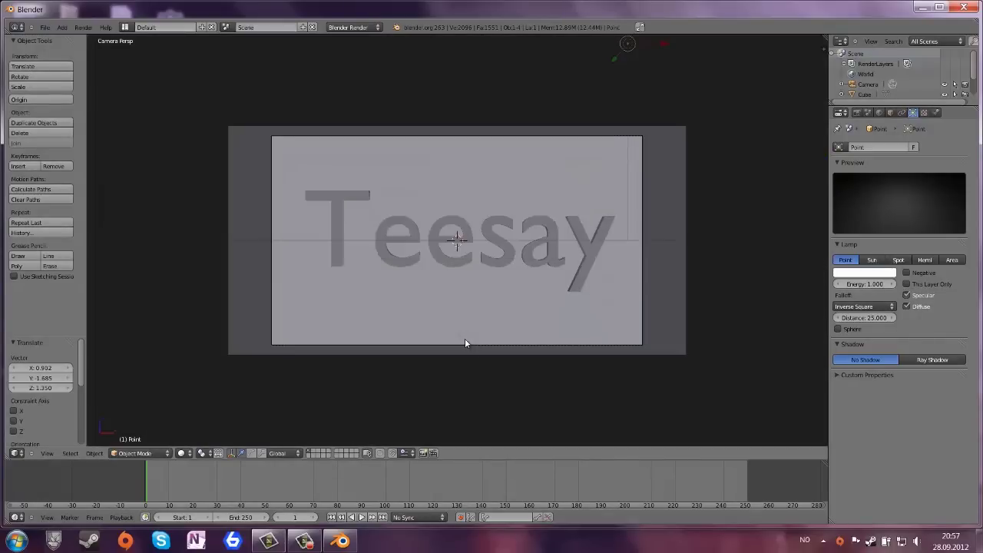
pyautogui.scroll(-3, 572, 222)
pyautogui.scroll(2, 564, 154)
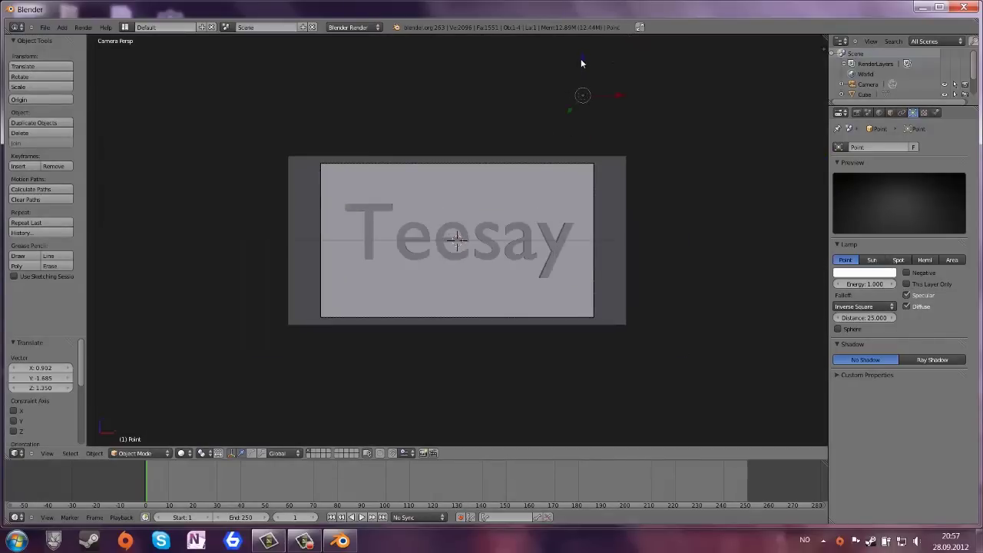
pyautogui.press('g')
pyautogui.press('z')
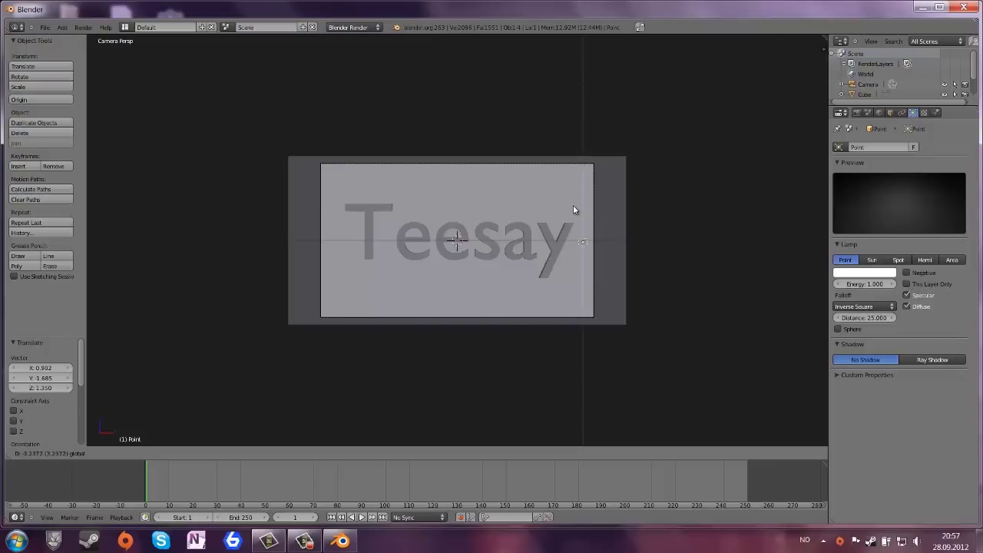
pyautogui.click(574, 201)
pyautogui.press('g')
pyautogui.press('x')
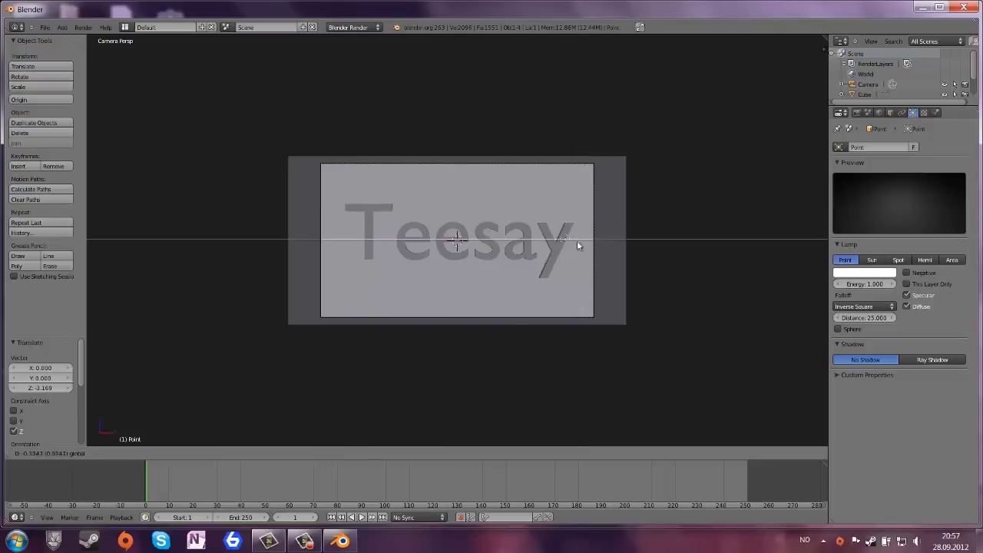
pyautogui.click(492, 251)
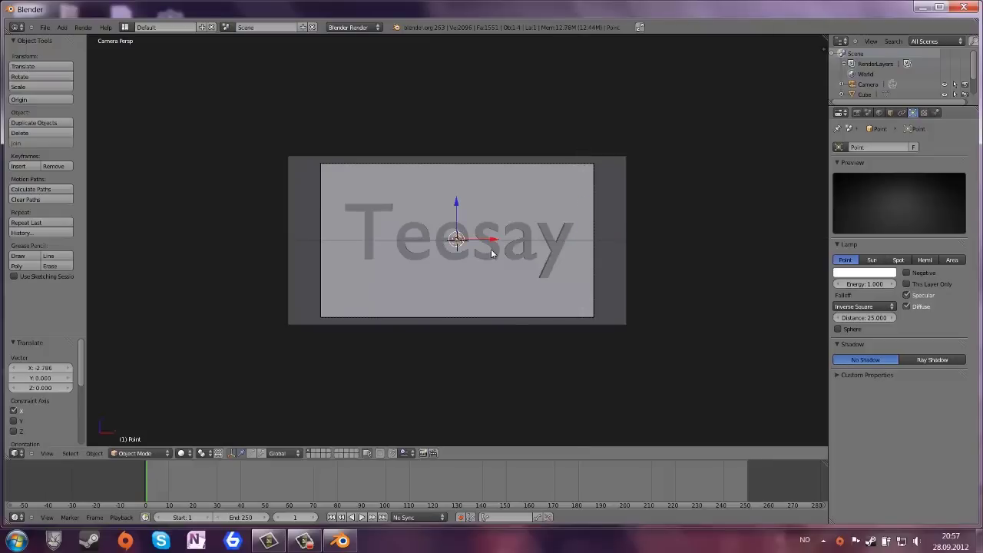
pyautogui.press('F12')
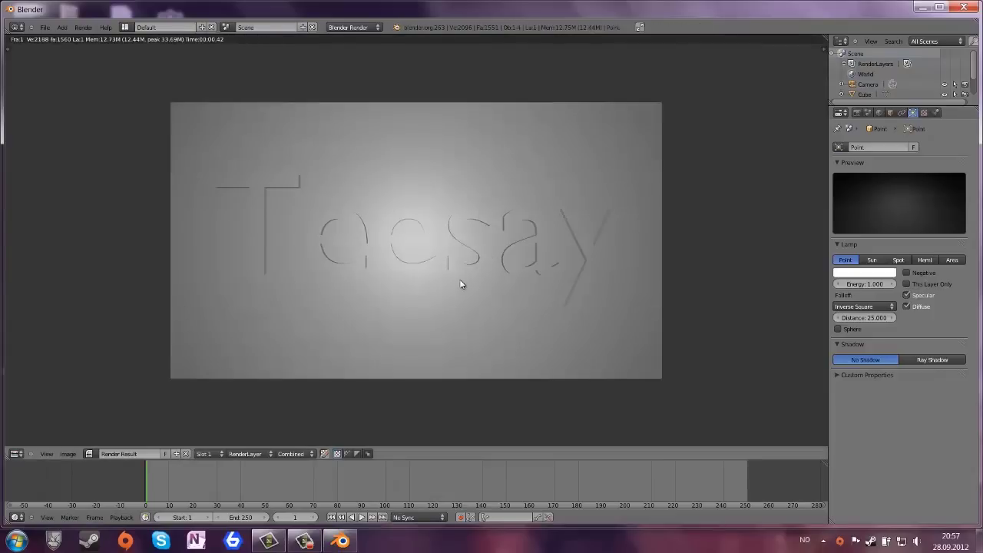
# - Move the lamp forward along Y to −2.071 and check it with a camera render
pyautogui.press('Escape')
pyautogui.press('KP_0')
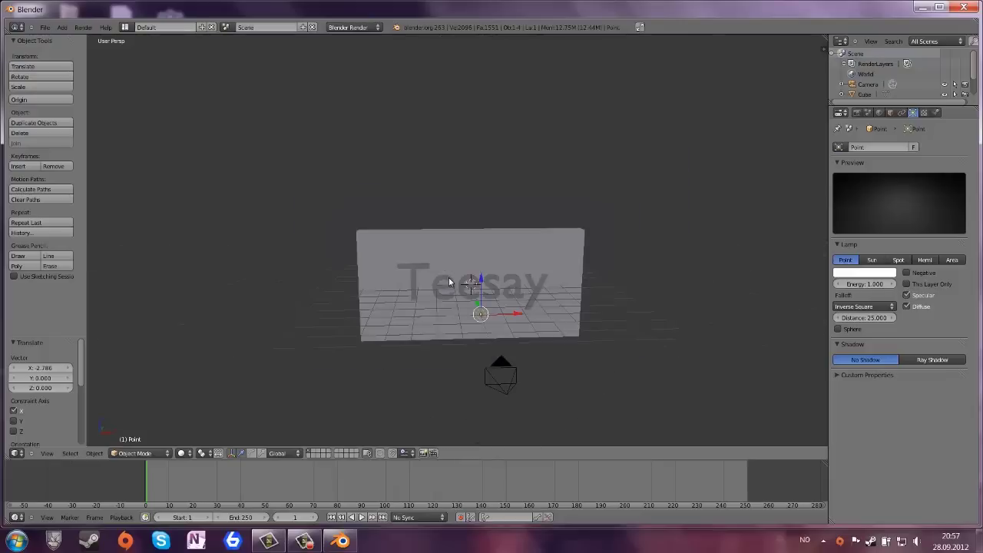
pyautogui.moveTo(479, 309); pyautogui.dragTo(484, 329)
pyautogui.press('KP_0')
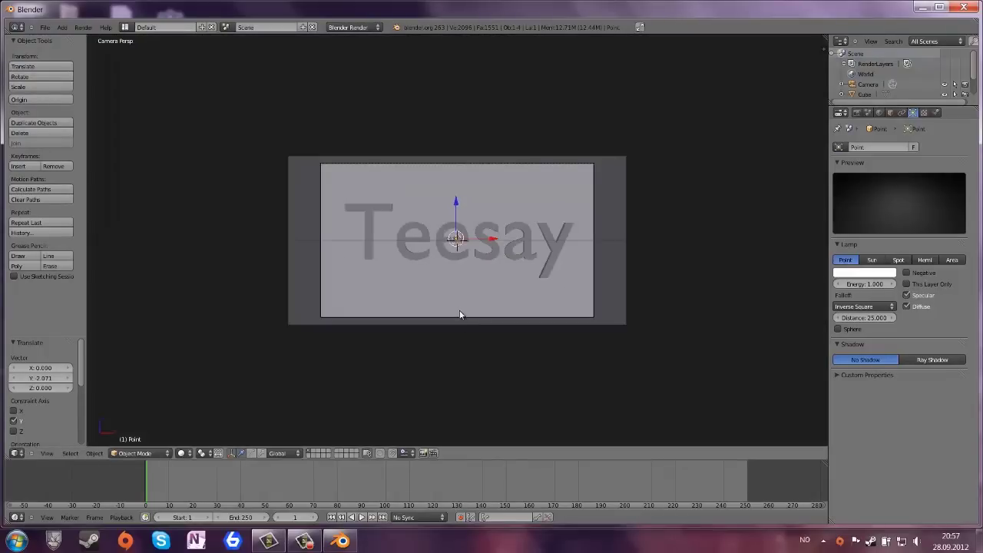
pyautogui.press('F12')
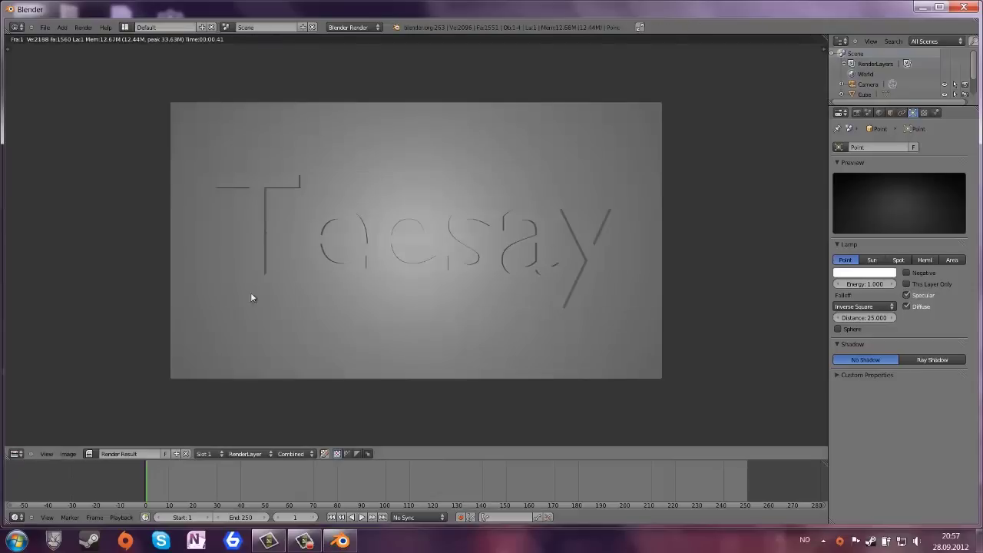
pyautogui.press('Escape')
pyautogui.rightClick(403, 228)
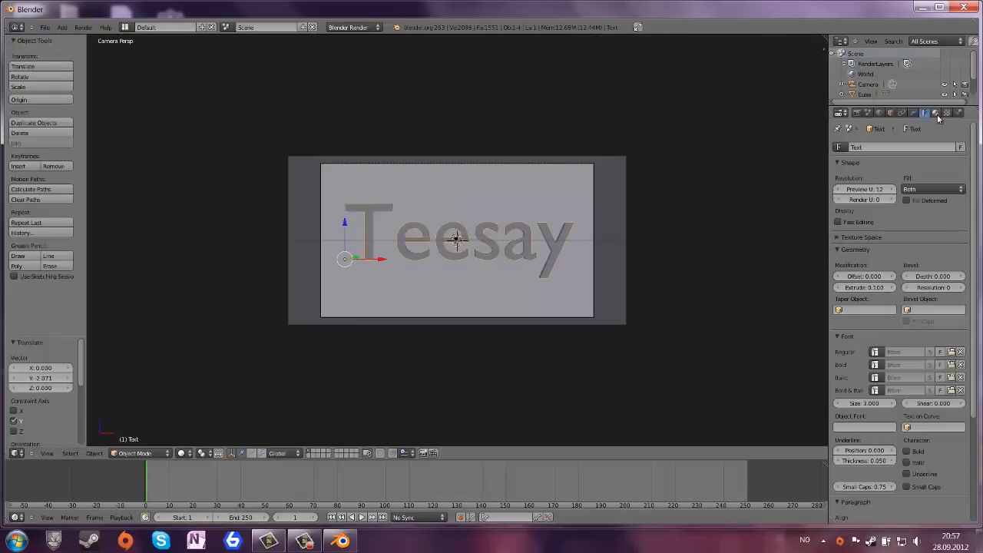
# - Give the Teesay text new material Material.001 with deep blue diffuse (R 0, G 0.111, B 1.0)
pyautogui.click(938, 116)
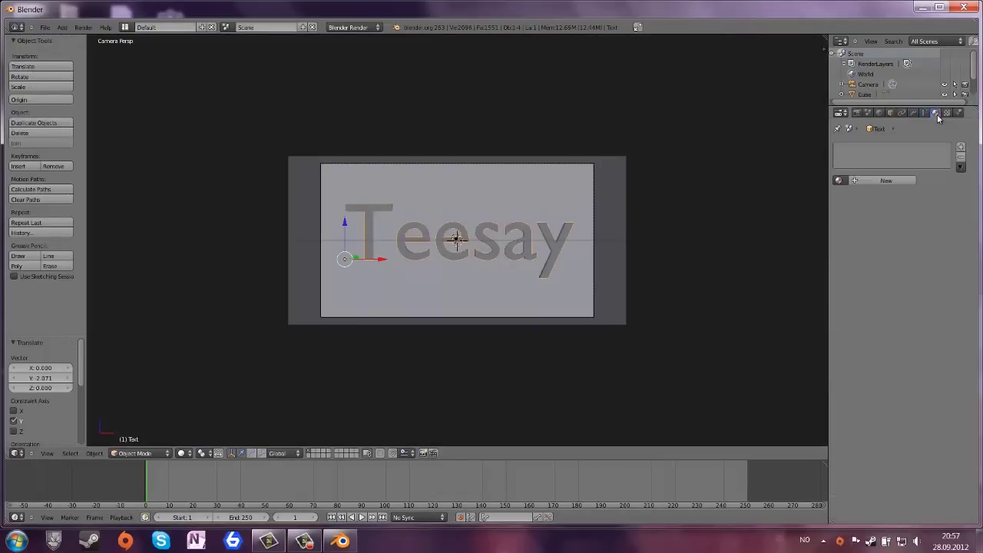
pyautogui.click(881, 180)
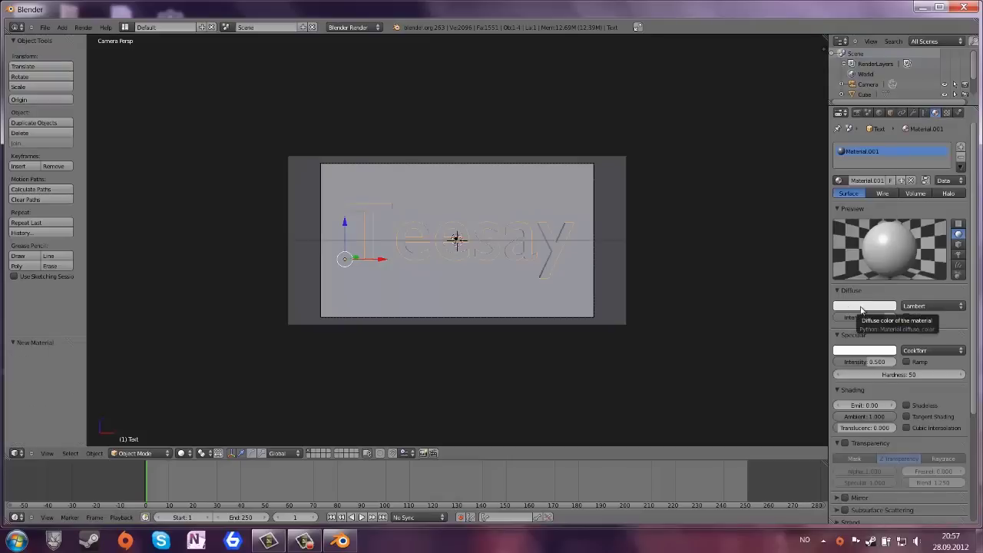
pyautogui.click(850, 309)
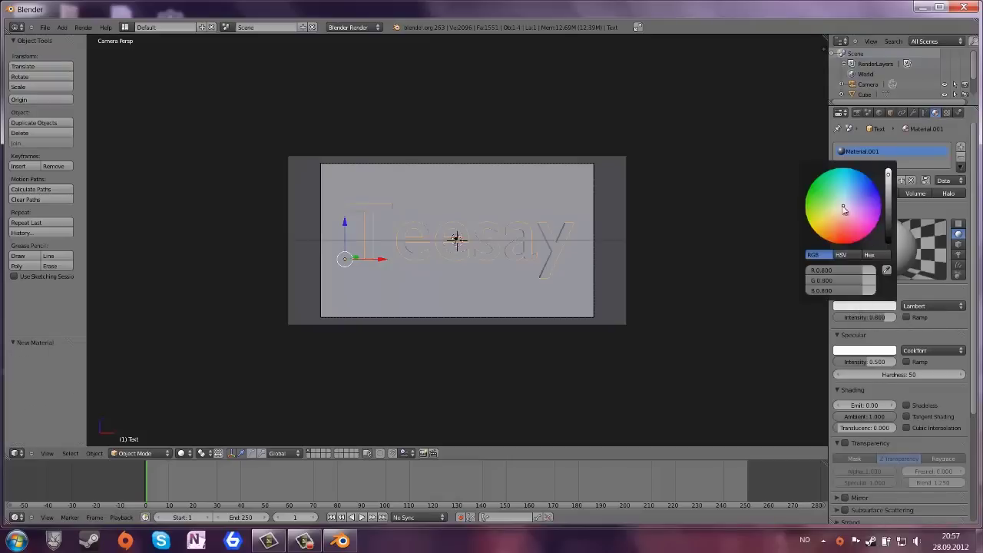
pyautogui.click(869, 185)
pyautogui.moveTo(868, 185); pyautogui.dragTo(889, 178)
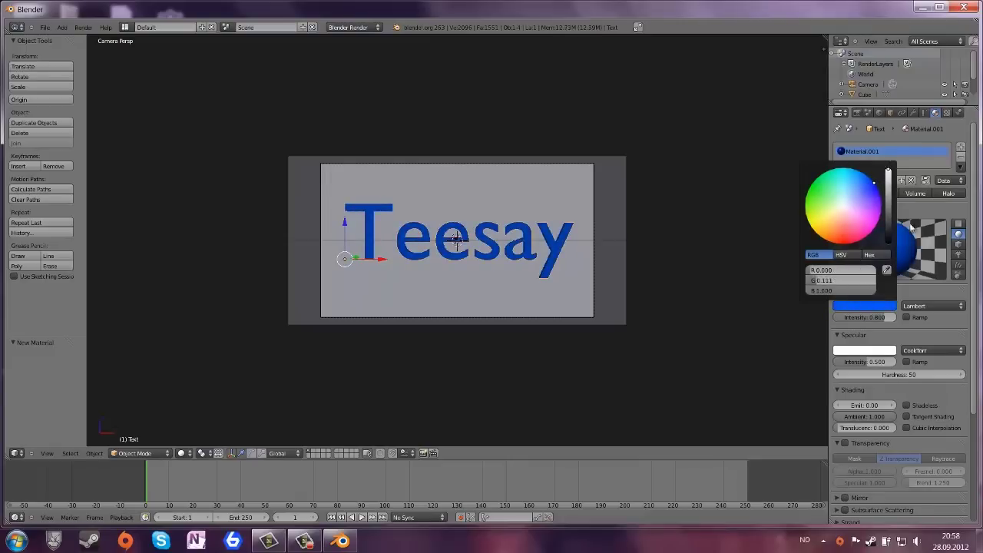
pyautogui.rightClick(387, 284)
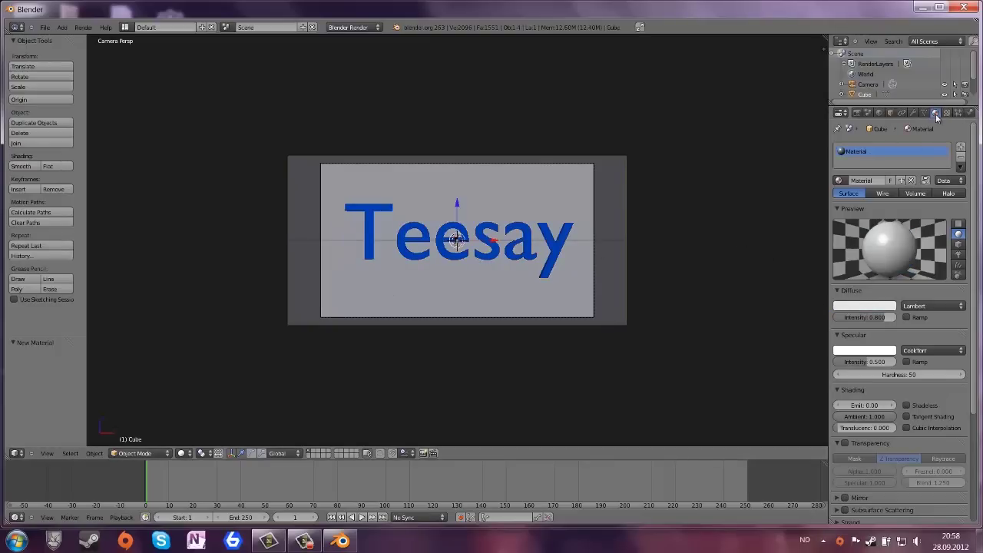
# - Give the Cube panel a dark red diffuse colour (R 0.147, G 0, B 0.034)
pyautogui.click(859, 307)
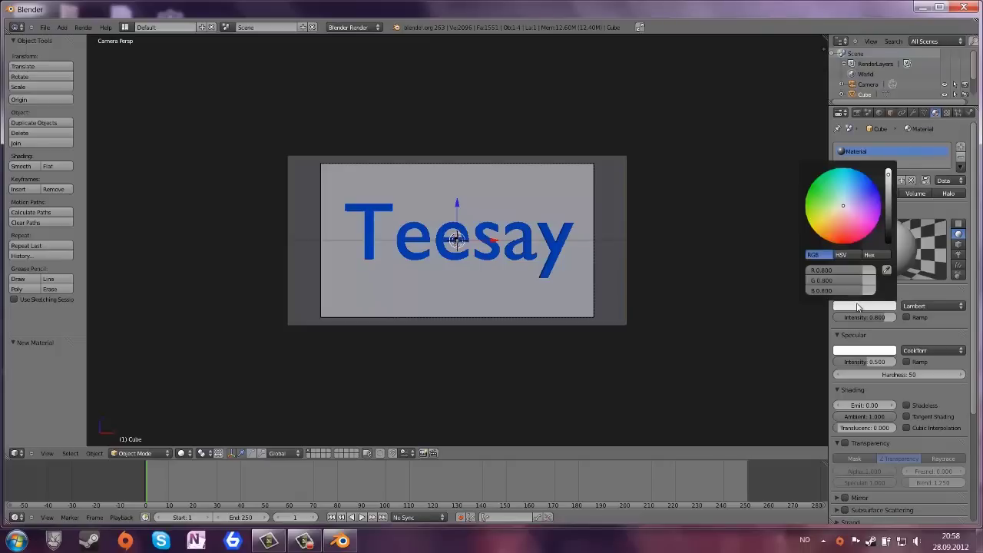
pyautogui.click(839, 244)
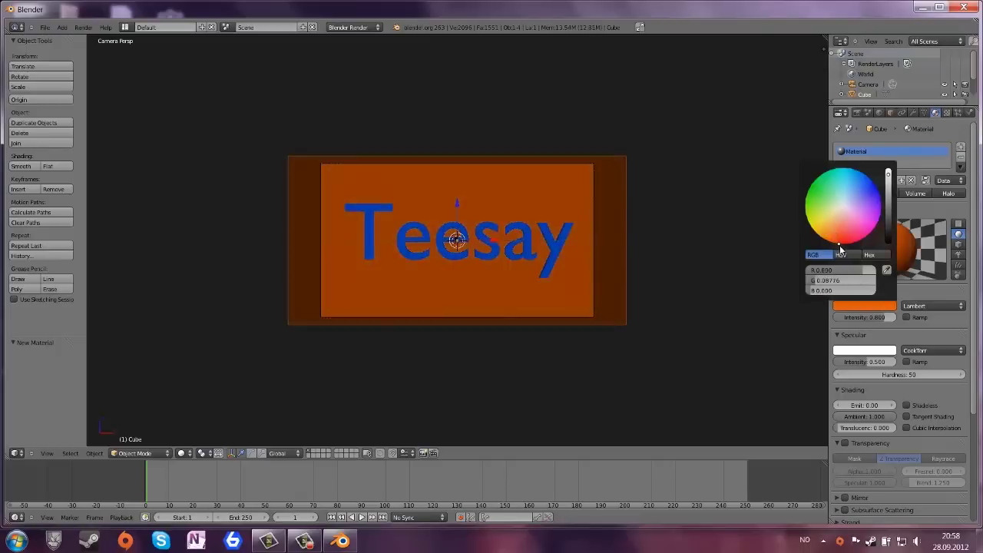
pyautogui.moveTo(839, 245); pyautogui.dragTo(849, 253)
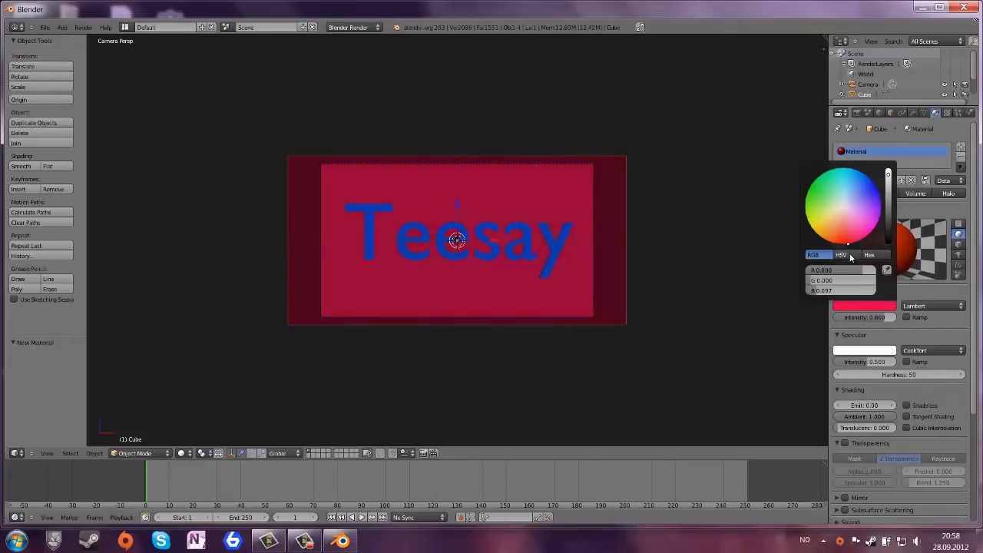
pyautogui.moveTo(888, 204); pyautogui.dragTo(890, 215)
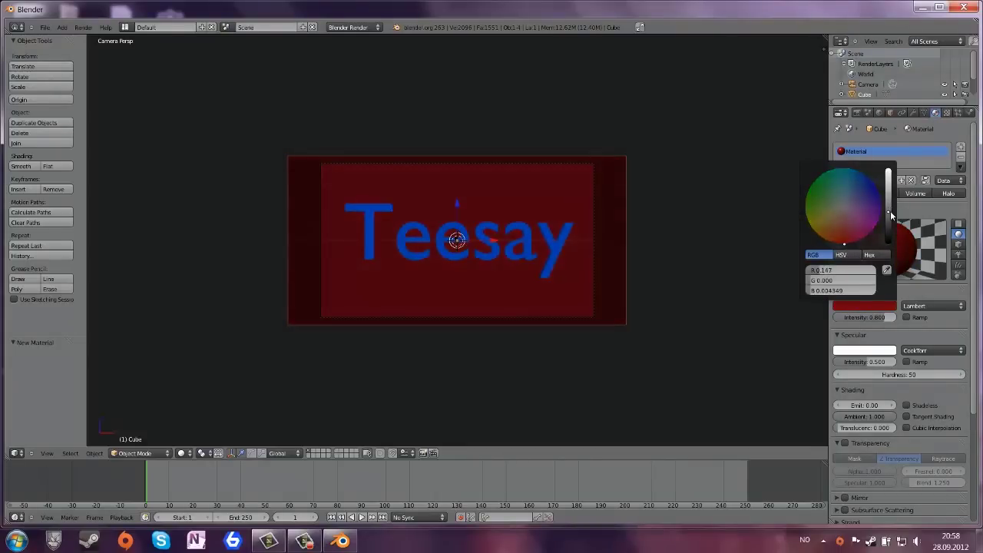
pyautogui.click(914, 288)
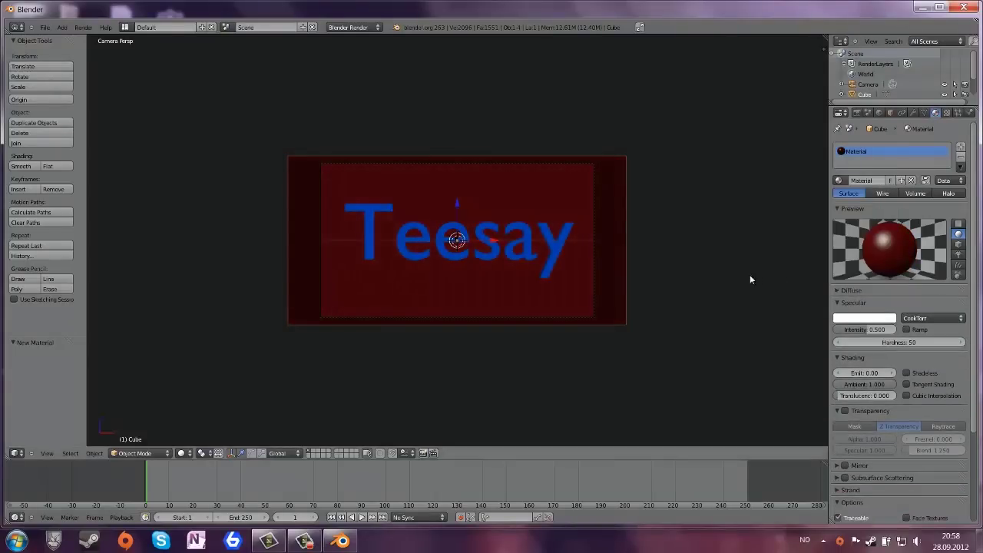
pyautogui.click(851, 290)
# - Render a test image, then raise the point lamp 3.896 along Z above the panel
pyautogui.press('F12')
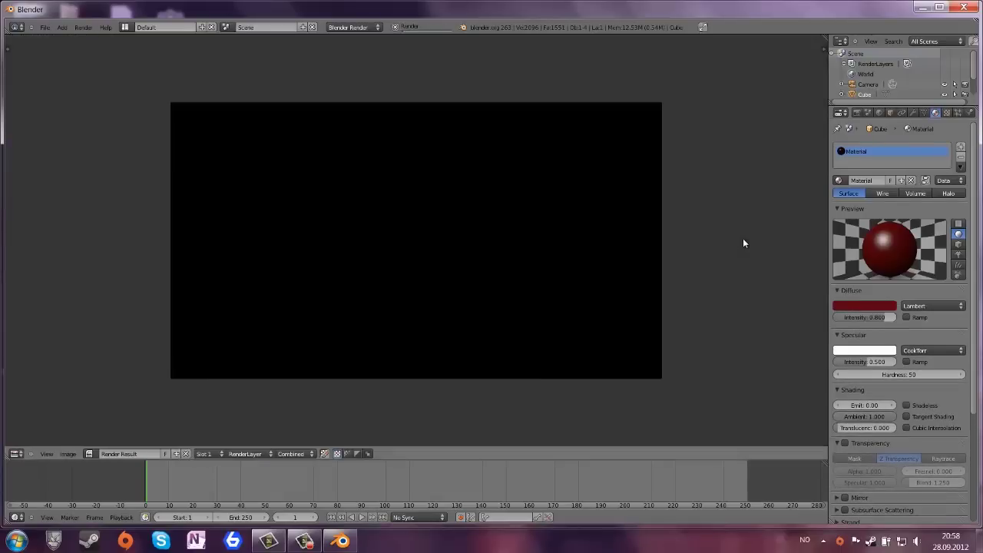
pyautogui.press('Escape')
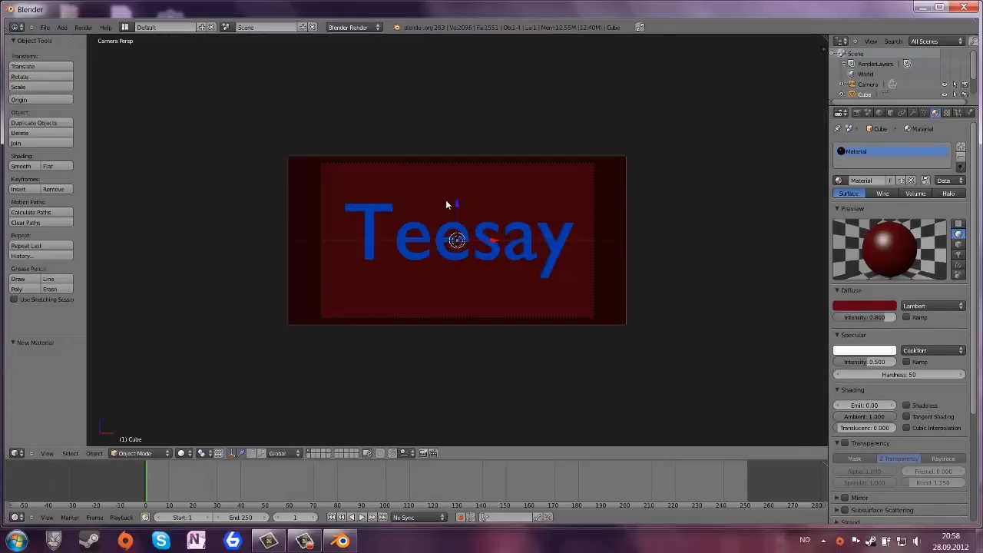
pyautogui.moveTo(446, 204); pyautogui.dragTo(523, 314, button='middle')
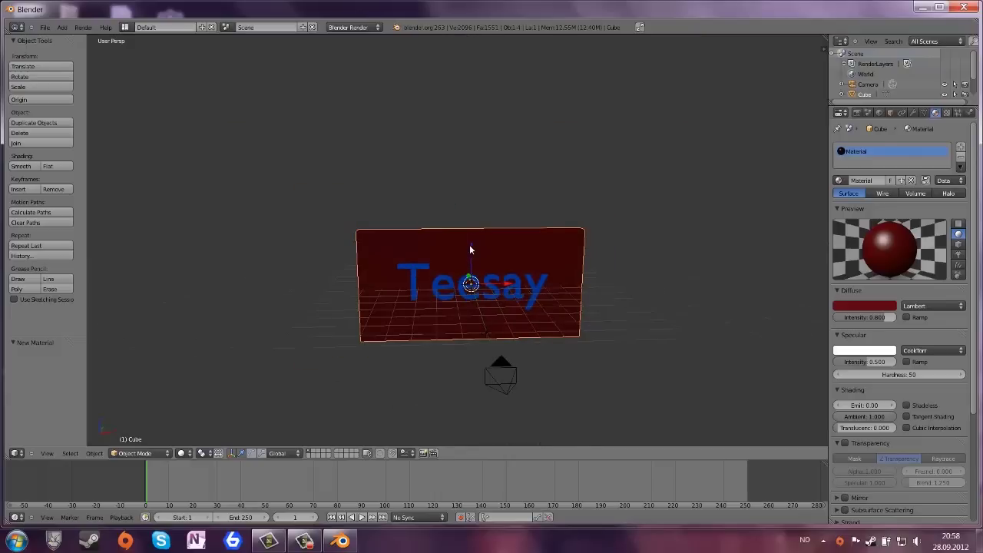
pyautogui.moveTo(470, 249)
pyautogui.mouseDown()
pyautogui.moveTo(469, 223)
pyautogui.moveTo(474, 255)
pyautogui.mouseUp()
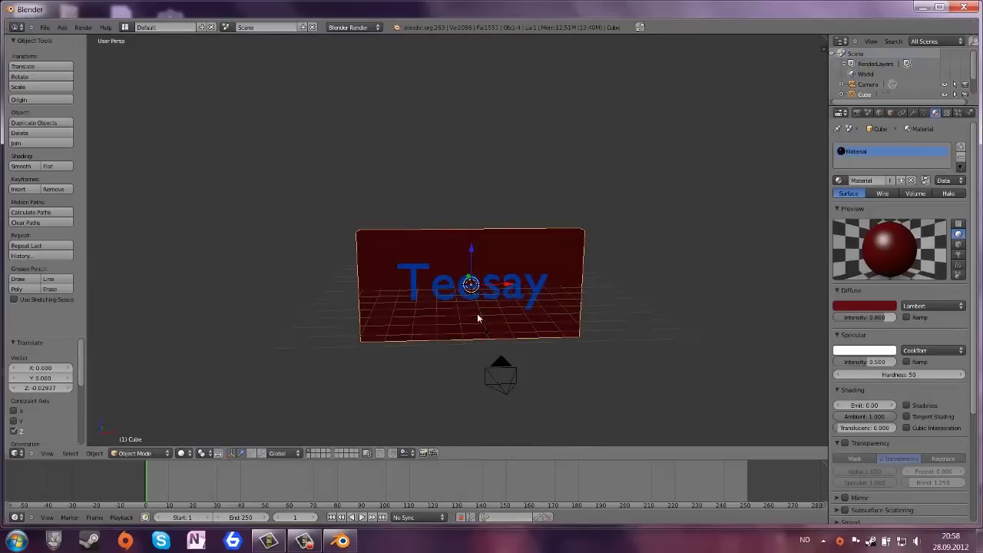
pyautogui.rightClick(486, 330)
pyautogui.moveTo(487, 304); pyautogui.dragTo(492, 207)
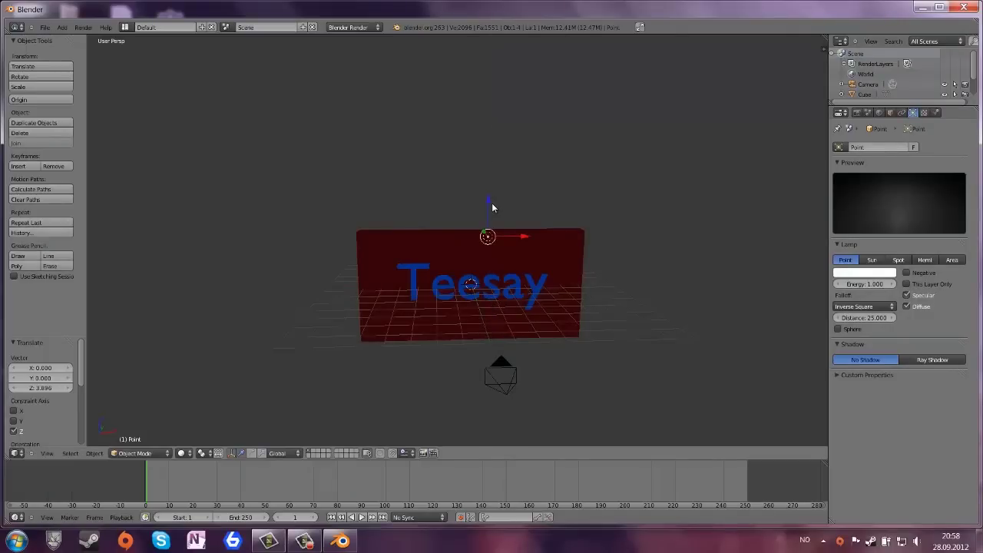
# - Re-render to check the lighting, return to camera view and select the Teesay text
pyautogui.press('F12')
pyautogui.press('Escape')
pyautogui.press('KP_0')
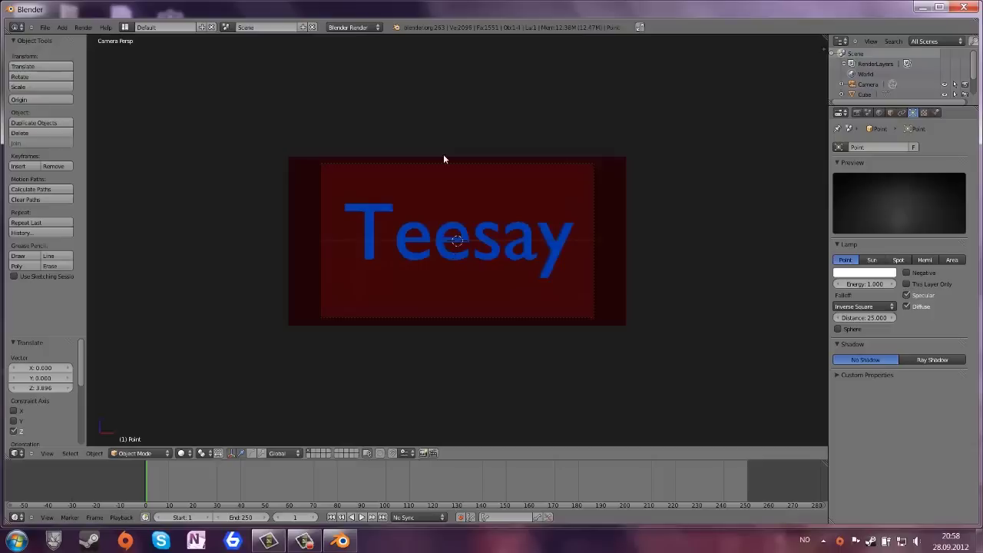
pyautogui.rightClick(369, 207)
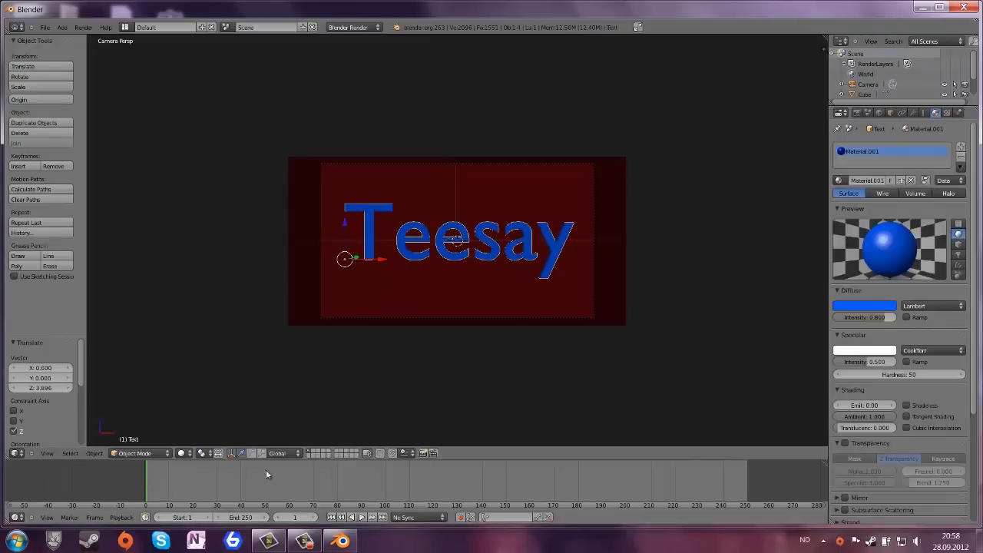
pyautogui.moveTo(194, 481); pyautogui.dragTo(218, 485)
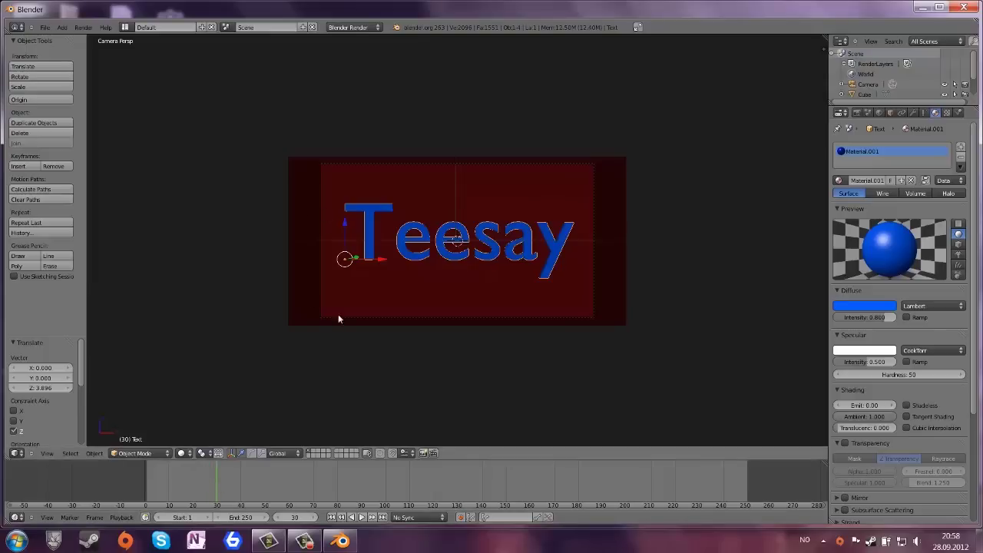
# - Change the render frame rate from 24 to 30 fps in Render properties
pyautogui.click(860, 114)
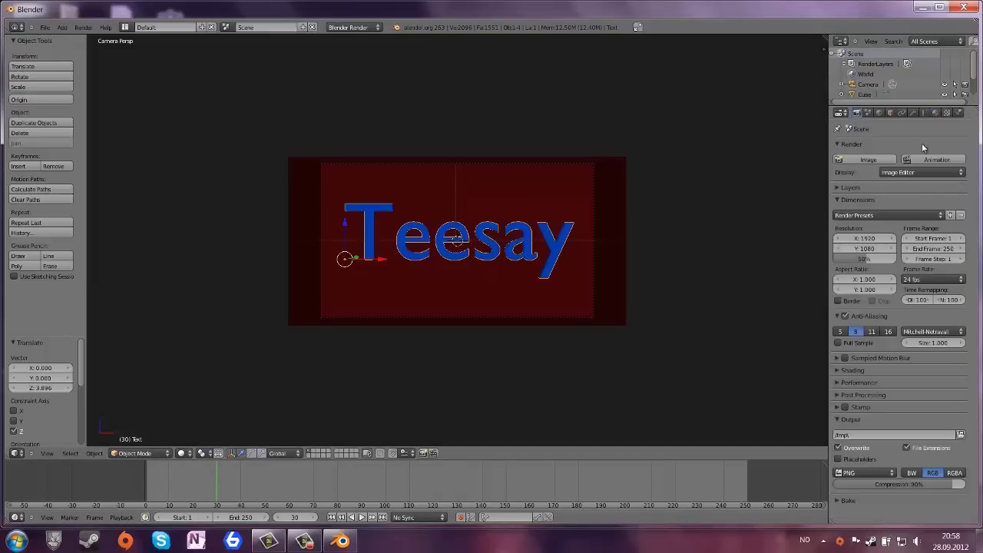
pyautogui.click(929, 279)
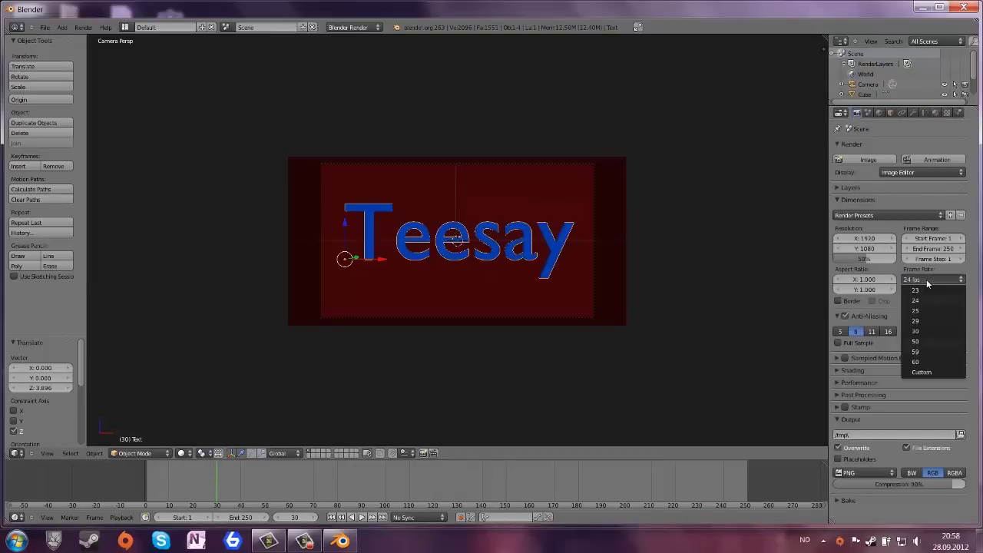
pyautogui.click(937, 330)
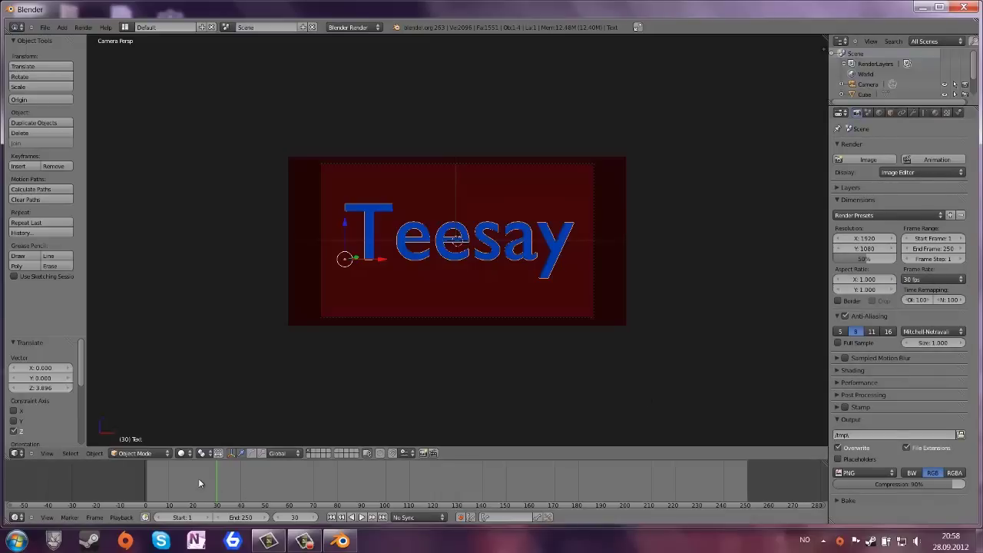
pyautogui.moveTo(215, 480); pyautogui.dragTo(150, 478)
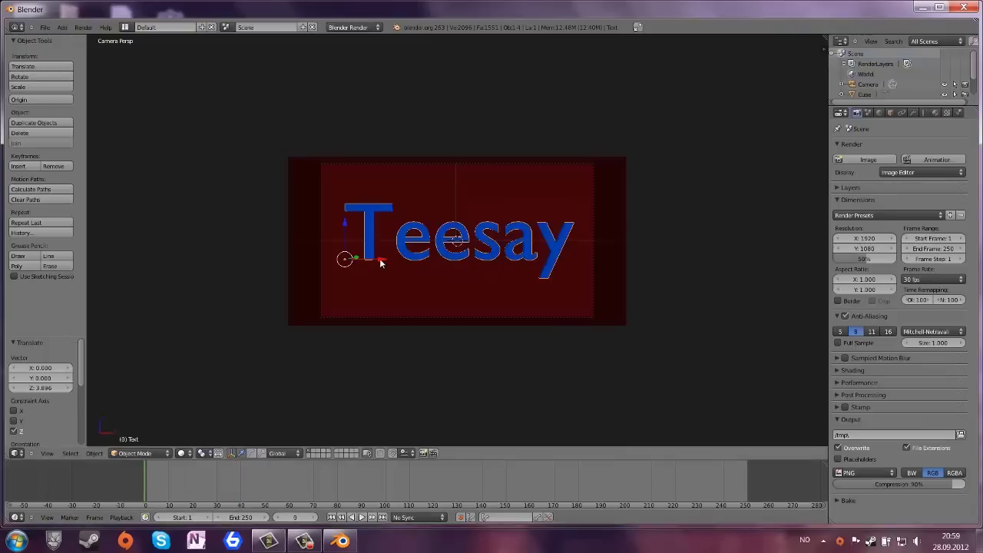
# - Slide the Teesay text off the left side and keyframe its location and rotation
pyautogui.moveTo(380, 263); pyautogui.dragTo(115, 243)
pyautogui.press('i')
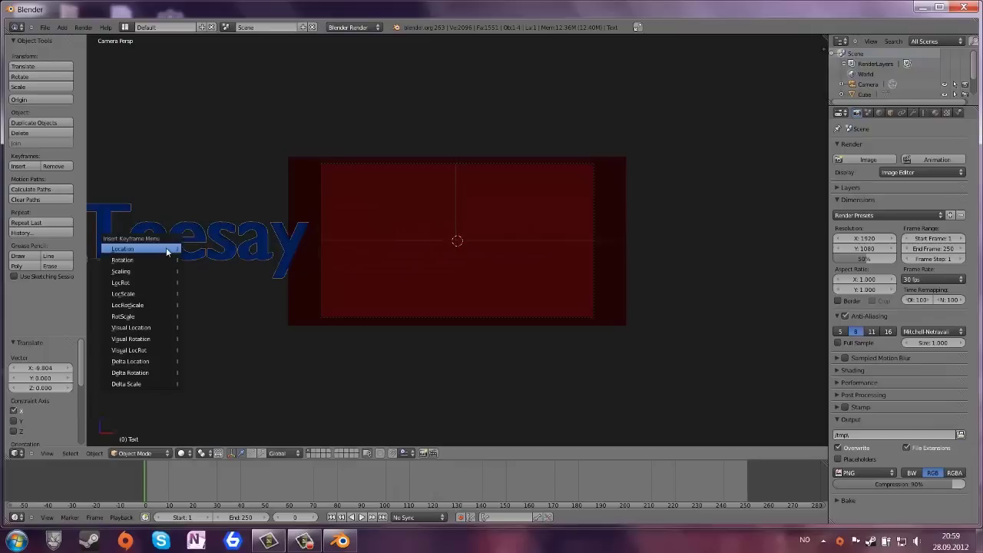
pyautogui.click(131, 284)
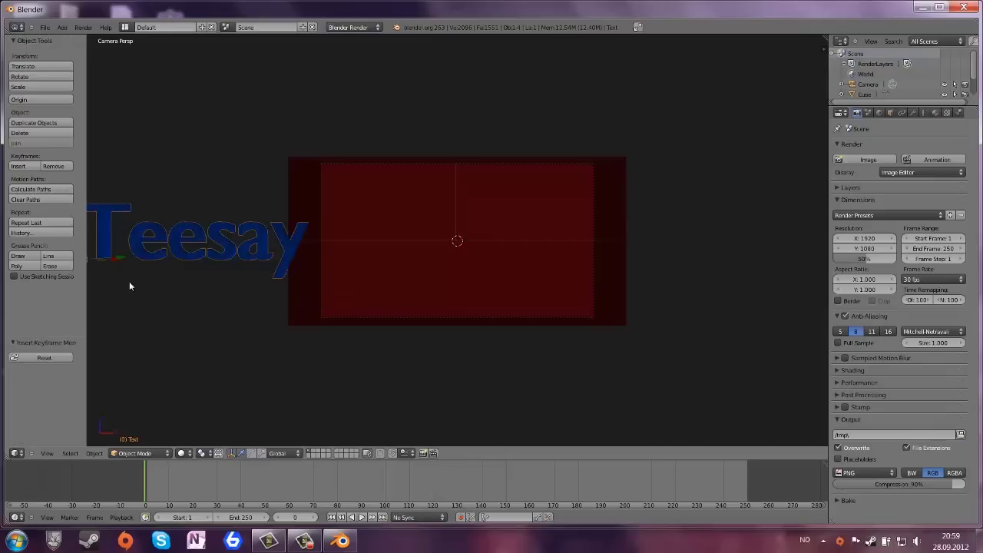
pyautogui.click(188, 485)
pyautogui.click(145, 486)
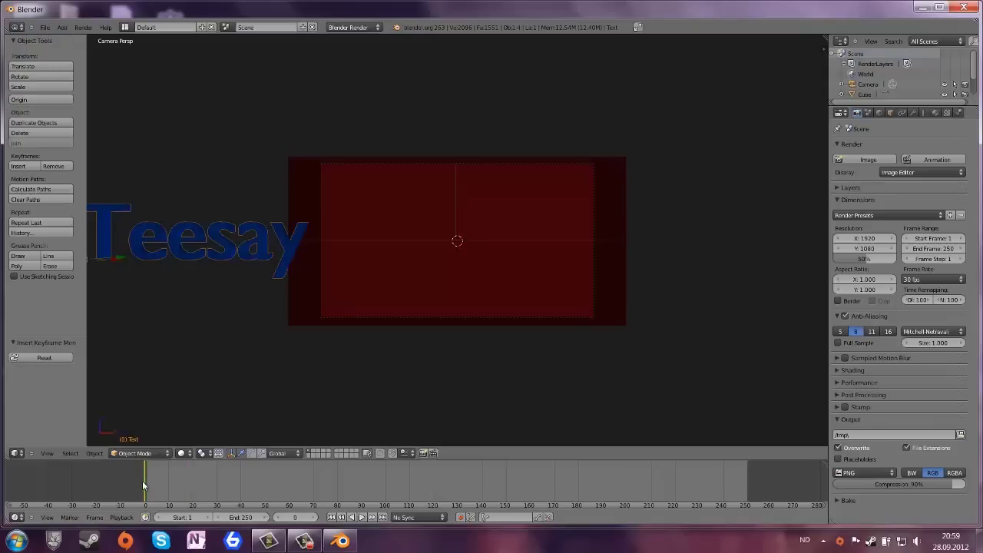
# - At frame 30, move the text 9.661 along X to the frame centre and keyframe it
pyautogui.moveTo(144, 485); pyautogui.dragTo(218, 493)
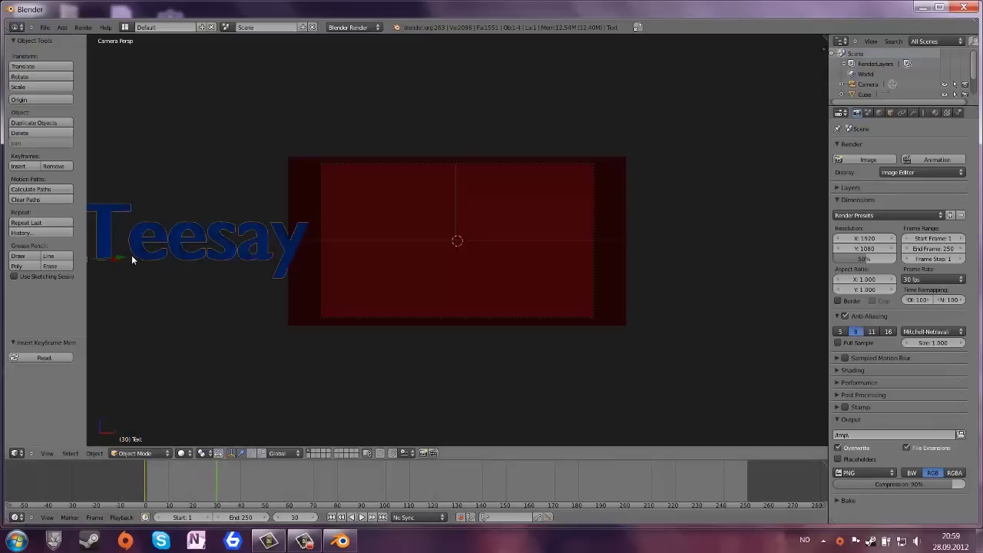
pyautogui.press('g')
pyautogui.press('x')
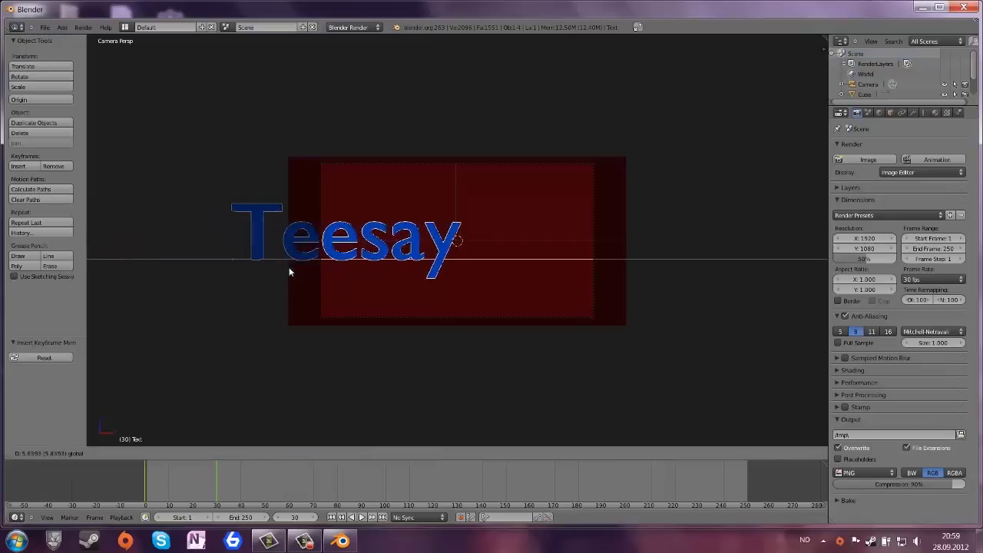
pyautogui.click(381, 261)
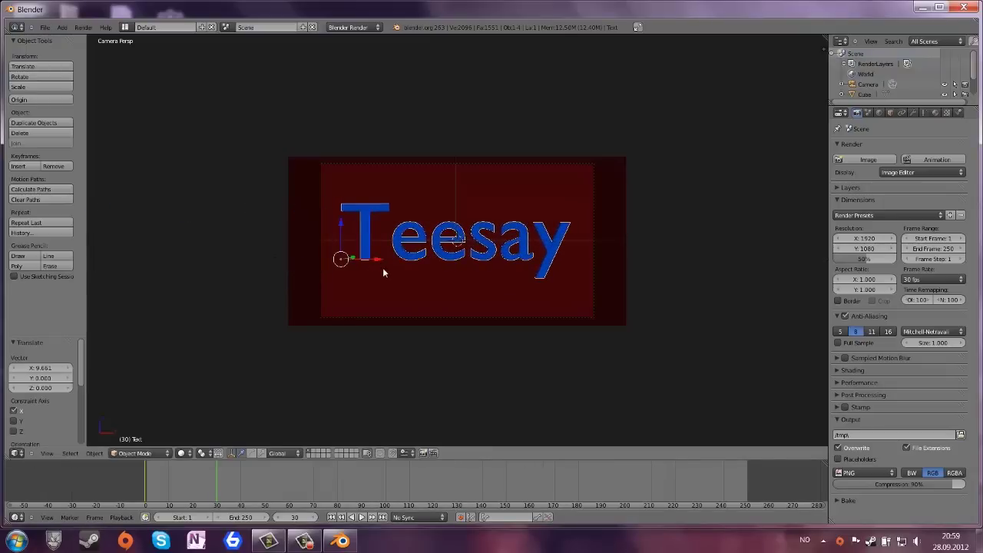
pyautogui.press('i')
pyautogui.click(371, 267)
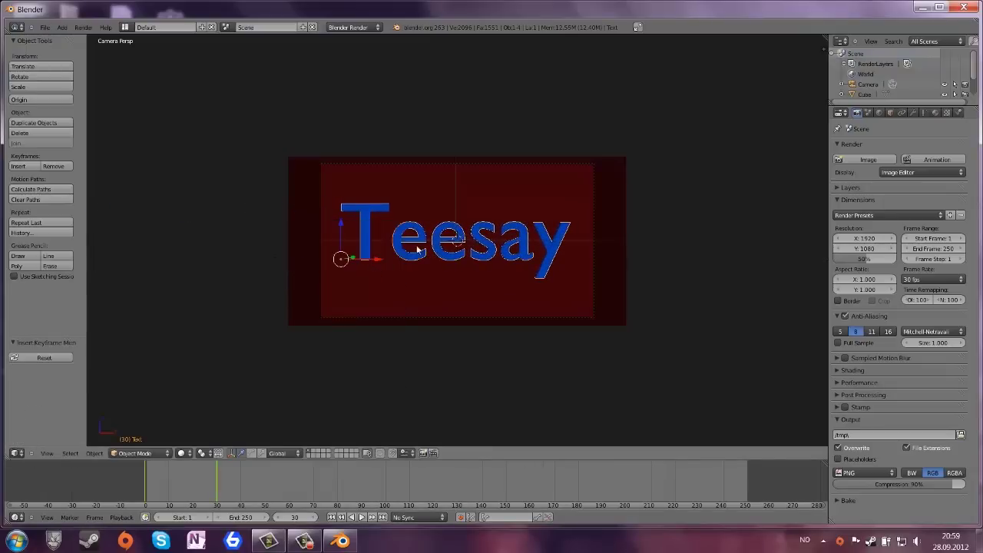
pyautogui.moveTo(198, 475); pyautogui.dragTo(112, 475)
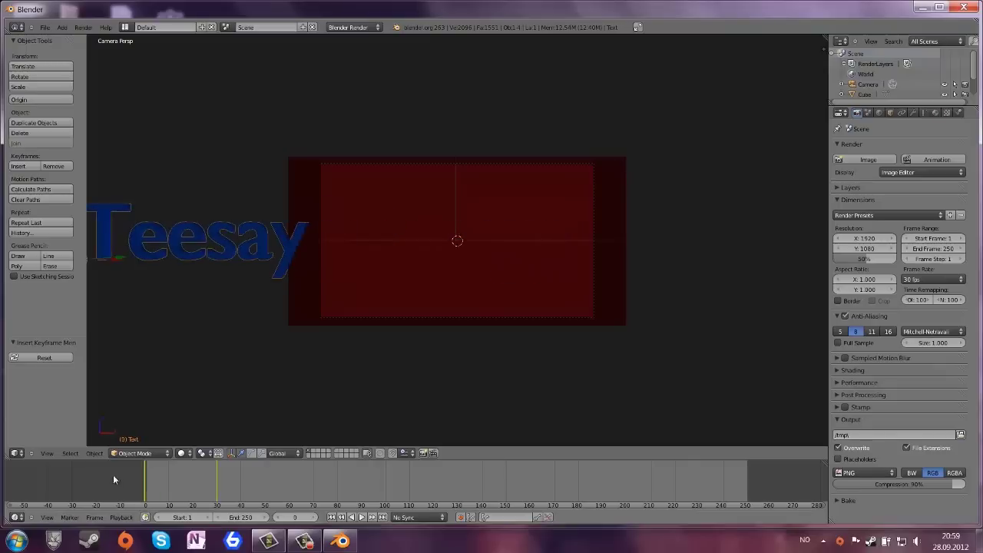
# - Play back the slide-in, then keyframe the centred text's LocRot at frame 60
pyautogui.click(362, 517)
pyautogui.click(362, 517)
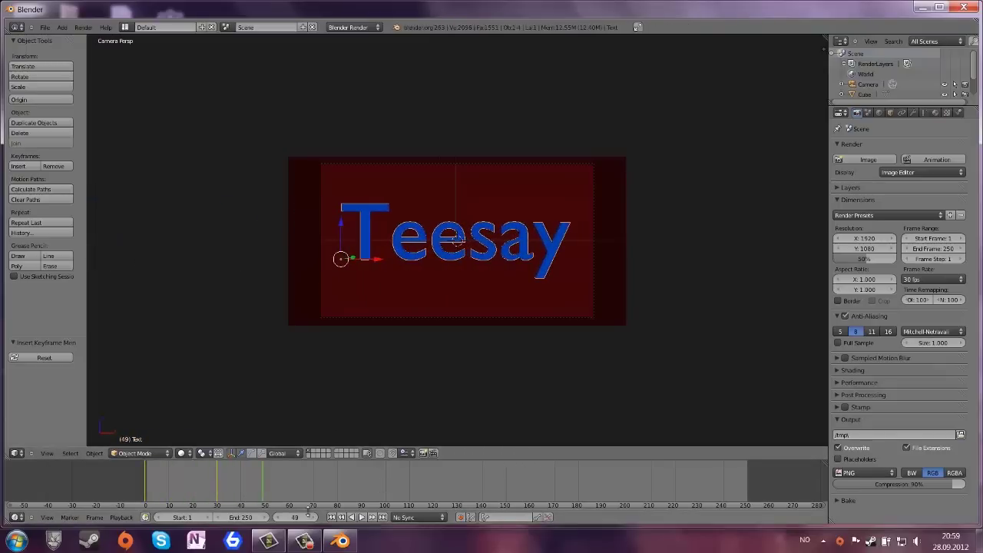
pyautogui.moveTo(234, 480); pyautogui.dragTo(148, 487)
pyautogui.click(216, 493)
pyautogui.moveTo(217, 493); pyautogui.dragTo(290, 499)
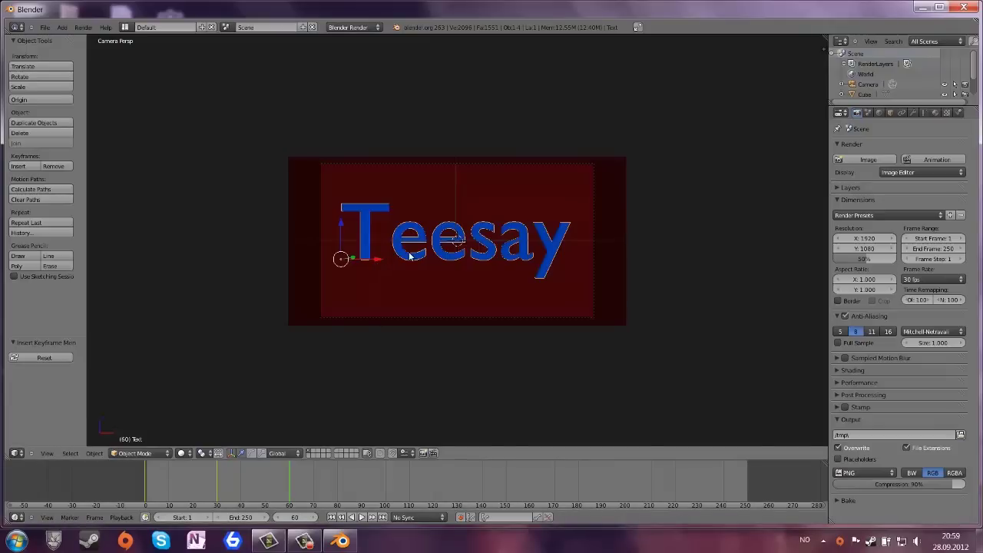
pyautogui.press('i')
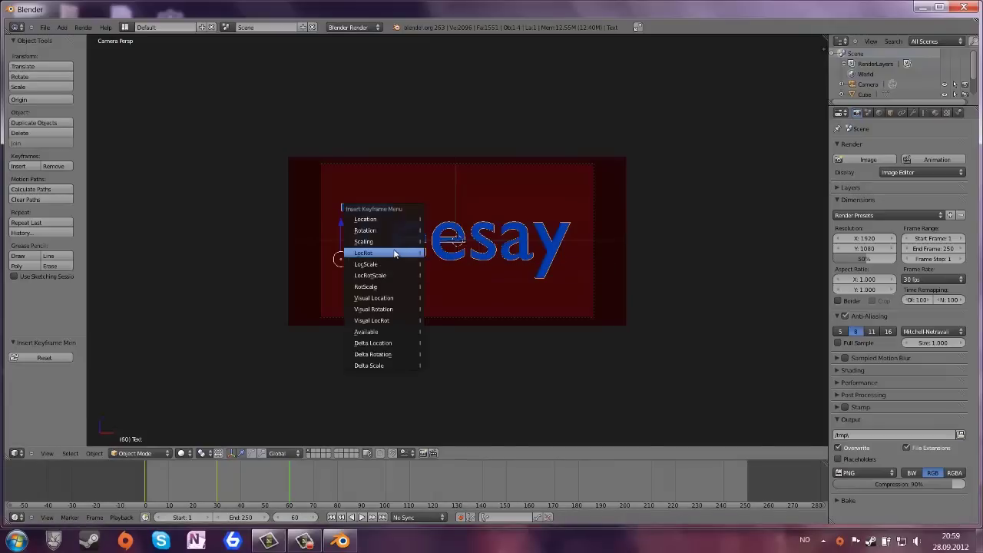
# - At frame 90, move the text 10.071 right out of frame and keyframe its LocRot
pyautogui.click(359, 482)
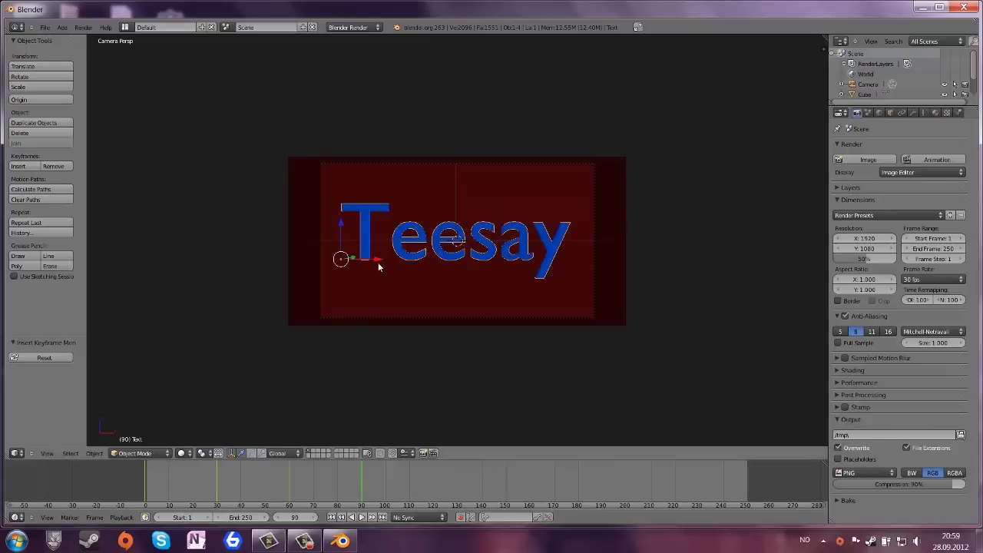
pyautogui.moveTo(378, 262); pyautogui.dragTo(645, 243)
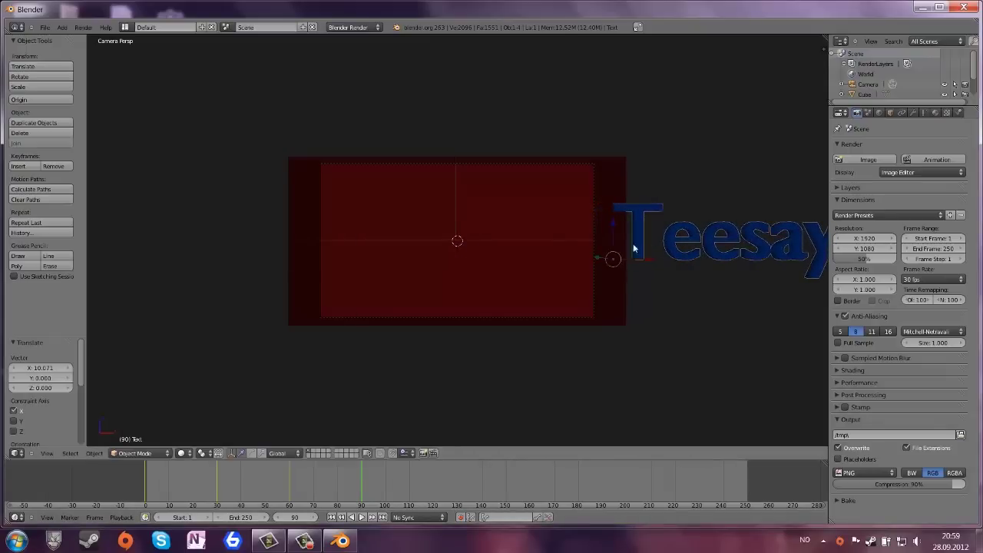
pyautogui.press('i')
pyautogui.click(496, 249)
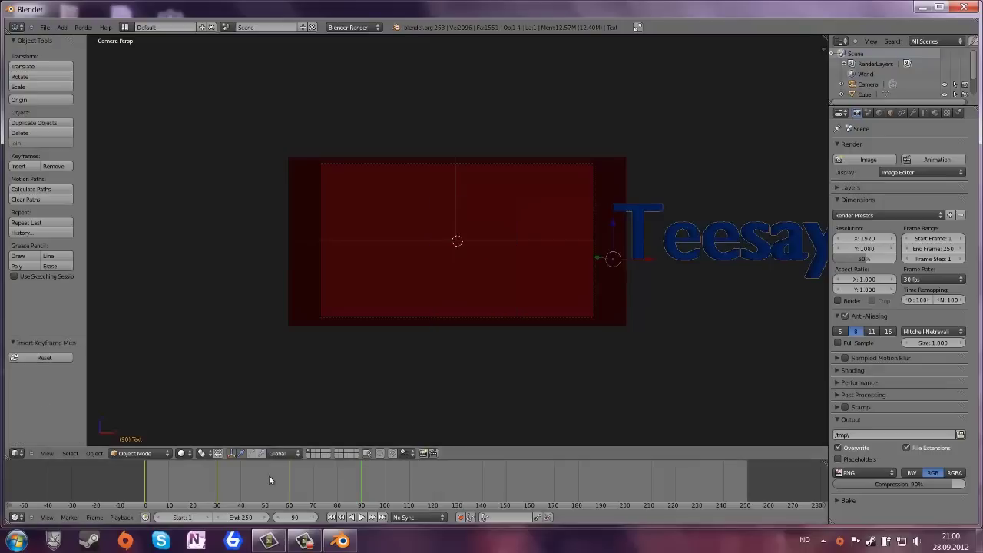
pyautogui.moveTo(268, 480); pyautogui.dragTo(107, 479)
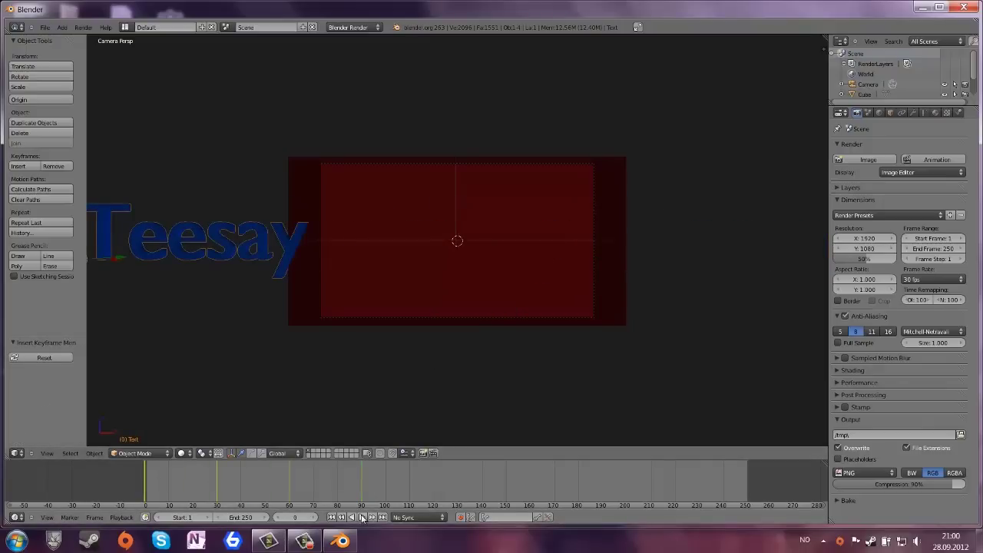
# - Play and scrub the animation to check the text's slide up to frame 90
pyautogui.press('space')
pyautogui.press('BackSpace')
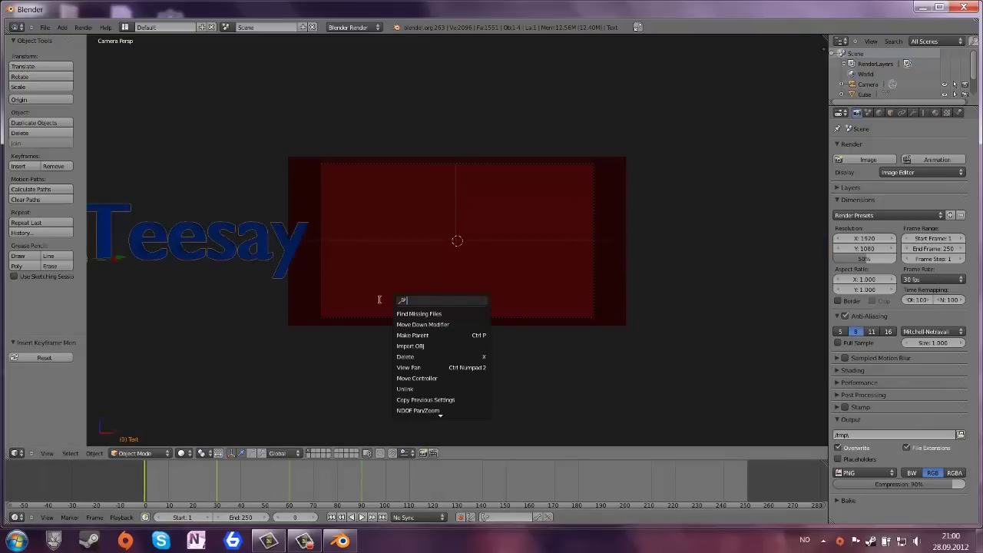
pyautogui.click(357, 519)
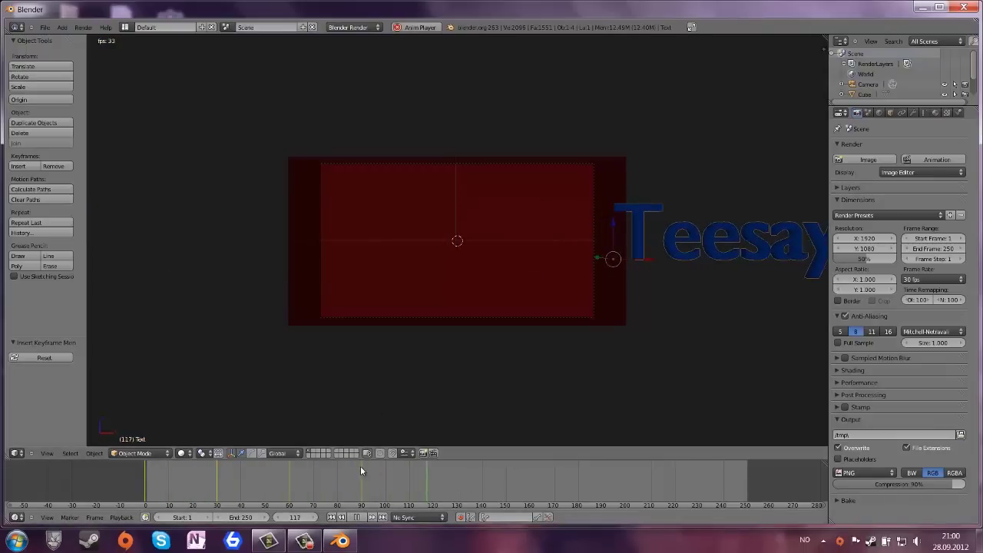
pyautogui.click(355, 518)
pyautogui.moveTo(364, 472); pyautogui.dragTo(303, 487)
pyautogui.click(362, 503)
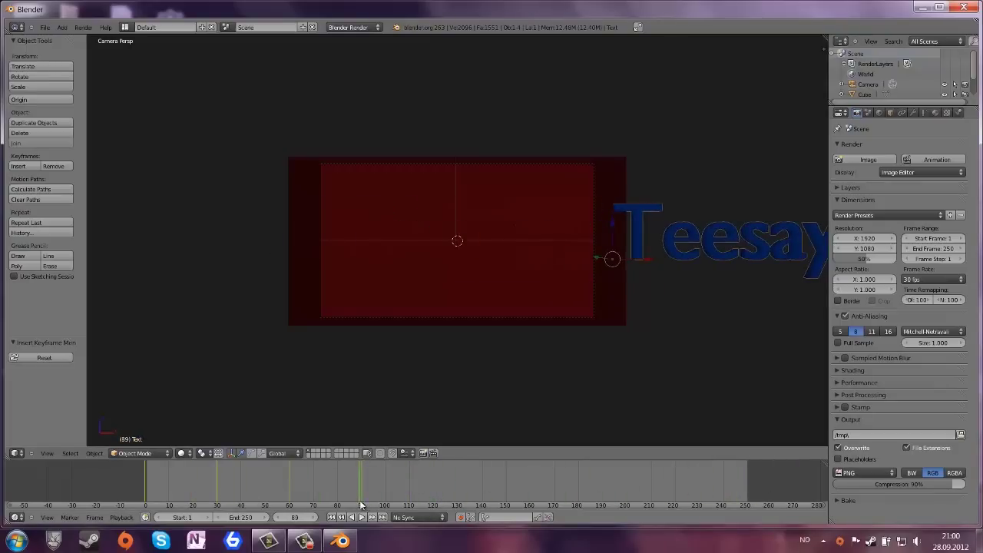
# - Change the animation end frame from 250 to 90 and play the shortened slide
pyautogui.click(244, 516)
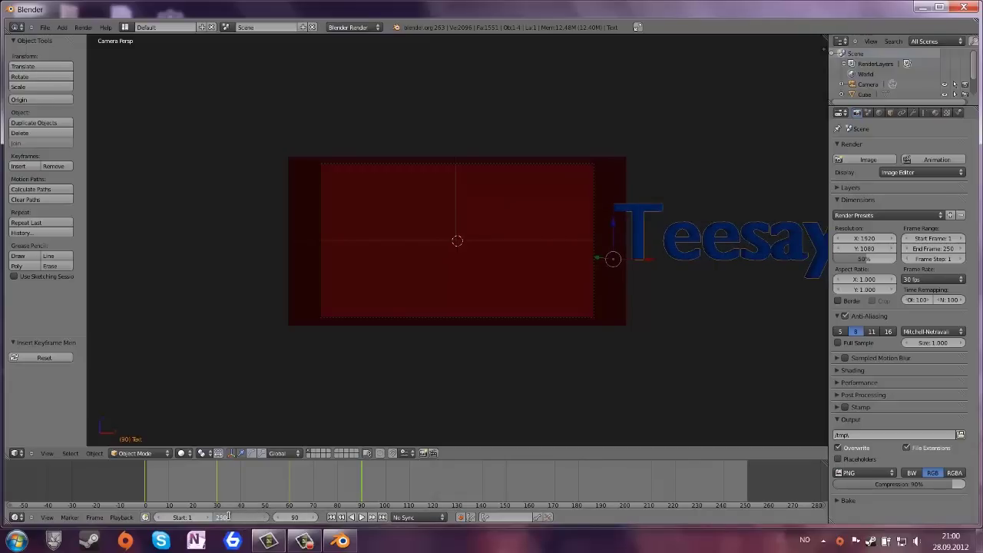
pyautogui.press('Return')
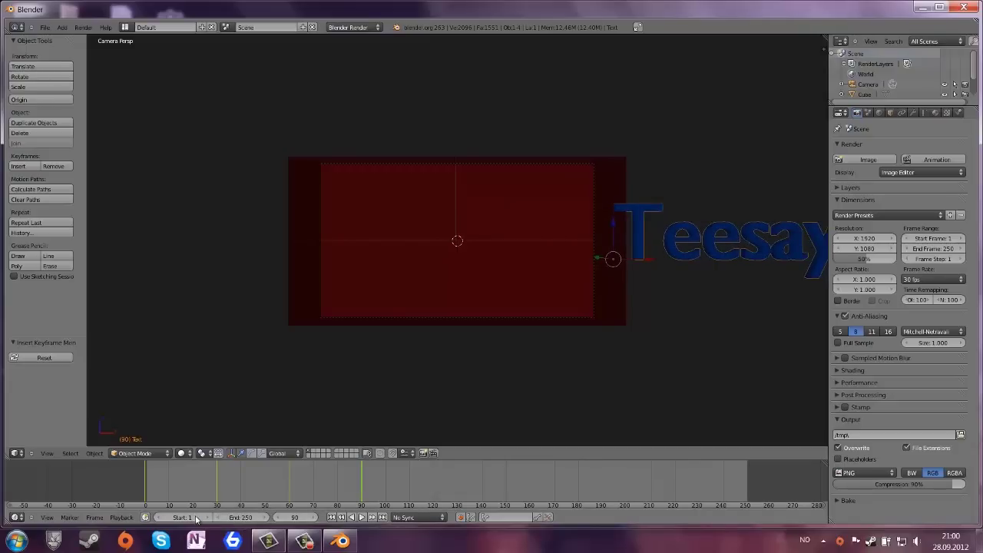
pyautogui.click(235, 519)
pyautogui.write('90')
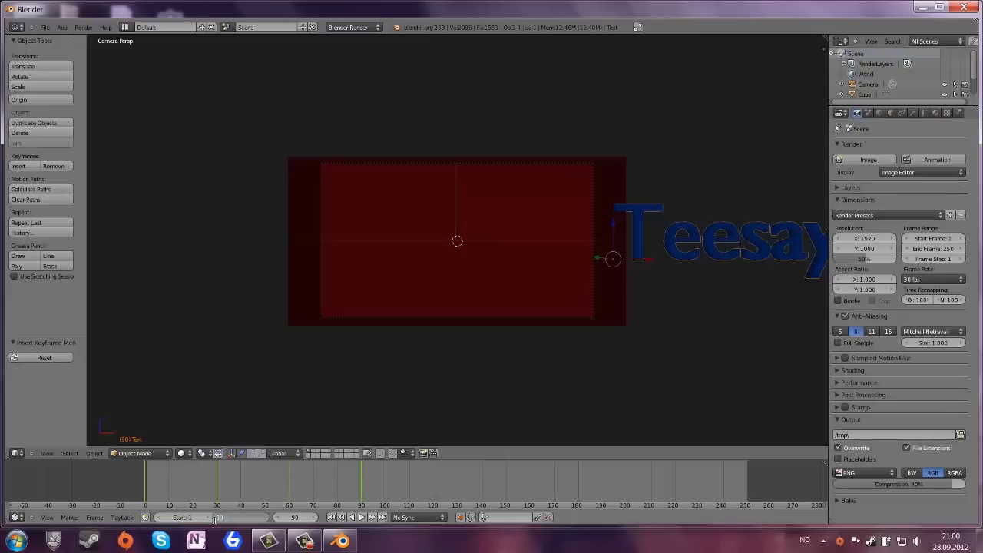
pyautogui.press('Return')
pyautogui.click(242, 482)
pyautogui.click(166, 473)
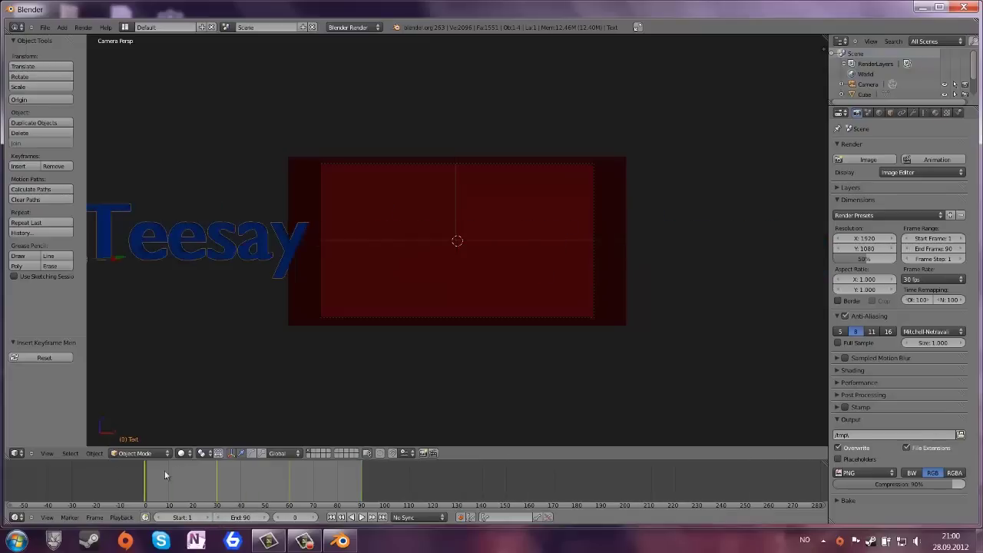
pyautogui.click(362, 517)
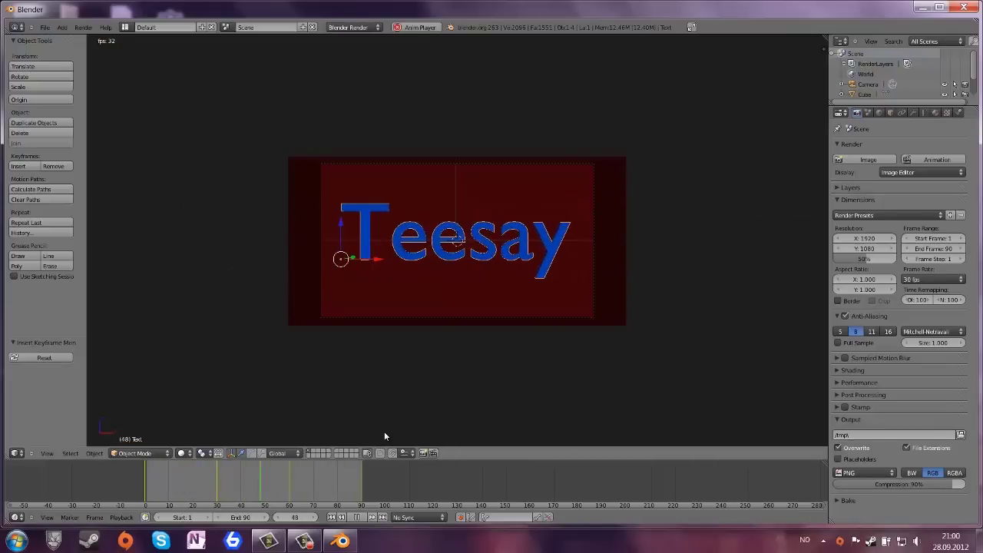
pyautogui.click(361, 518)
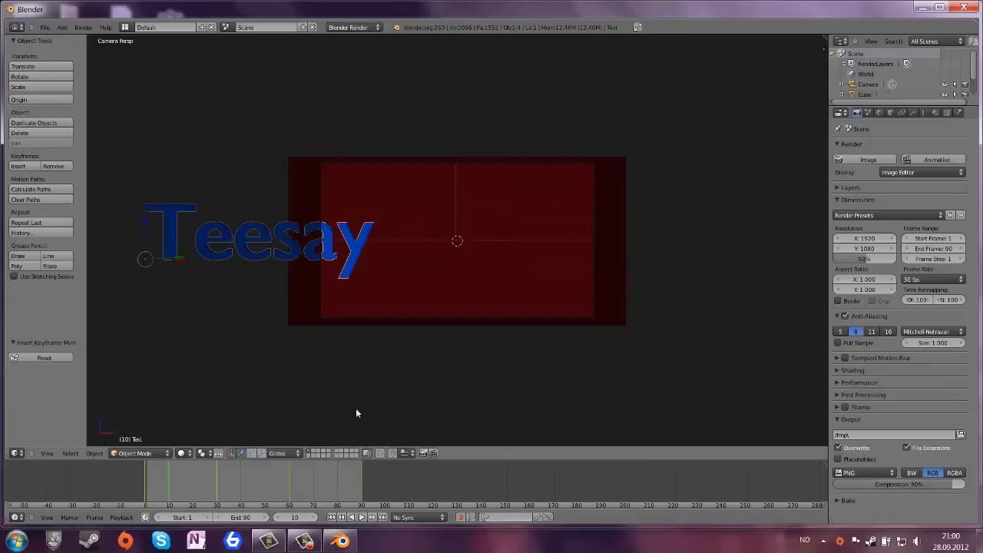
pyautogui.moveTo(170, 486); pyautogui.dragTo(94, 486)
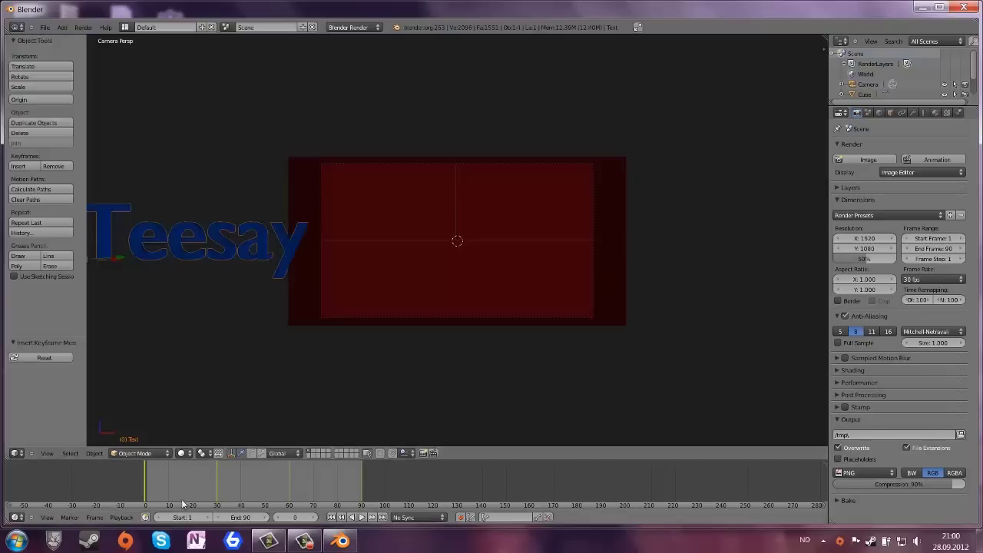
pyautogui.moveTo(160, 478)
pyautogui.mouseDown()
pyautogui.moveTo(185, 481)
pyautogui.moveTo(176, 487)
pyautogui.mouseUp()
pyautogui.press('F12')
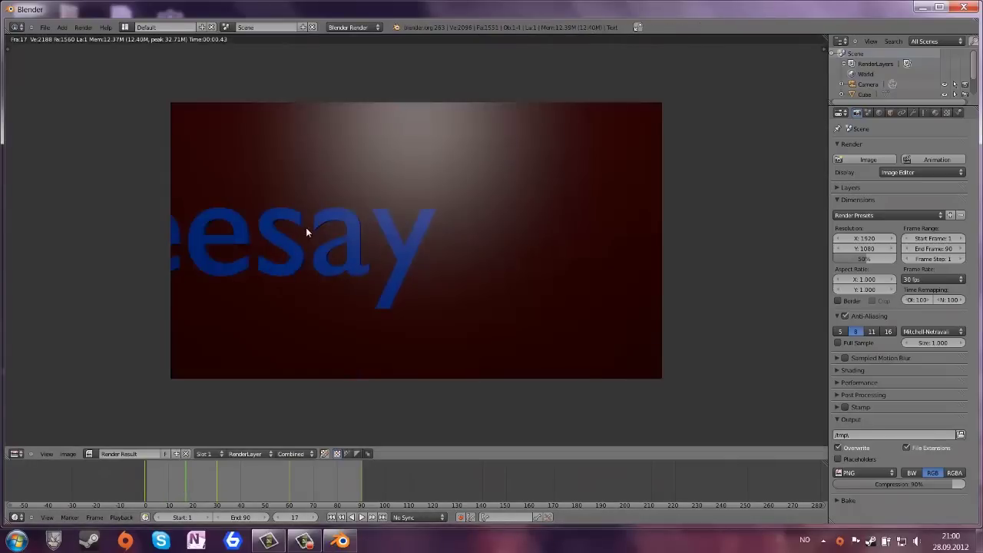
pyautogui.press('Escape')
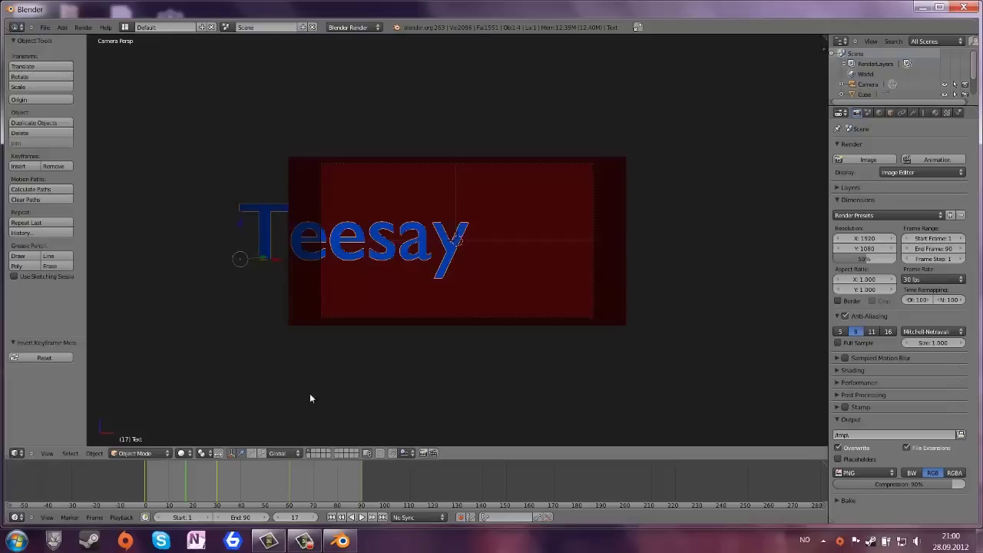
pyautogui.click(218, 495)
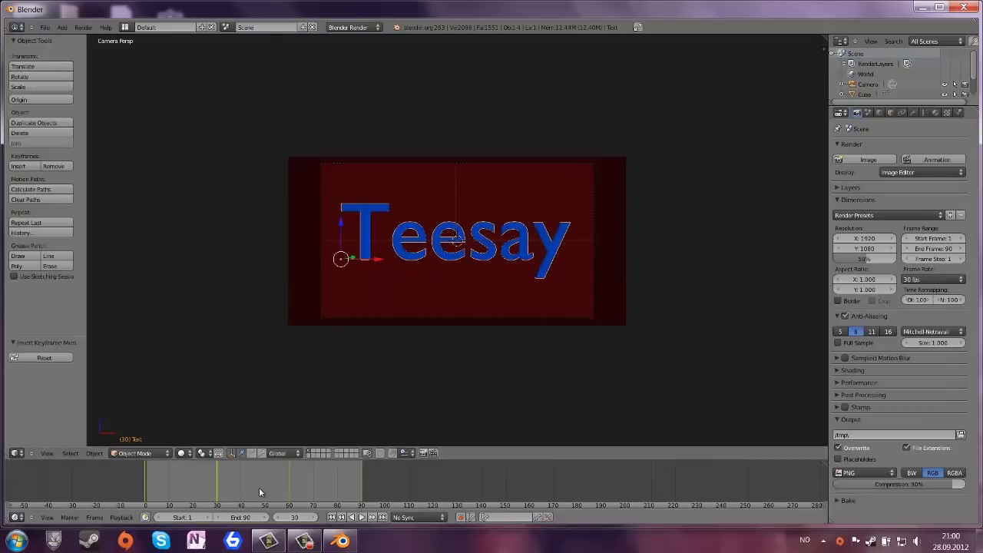
pyautogui.press('F12')
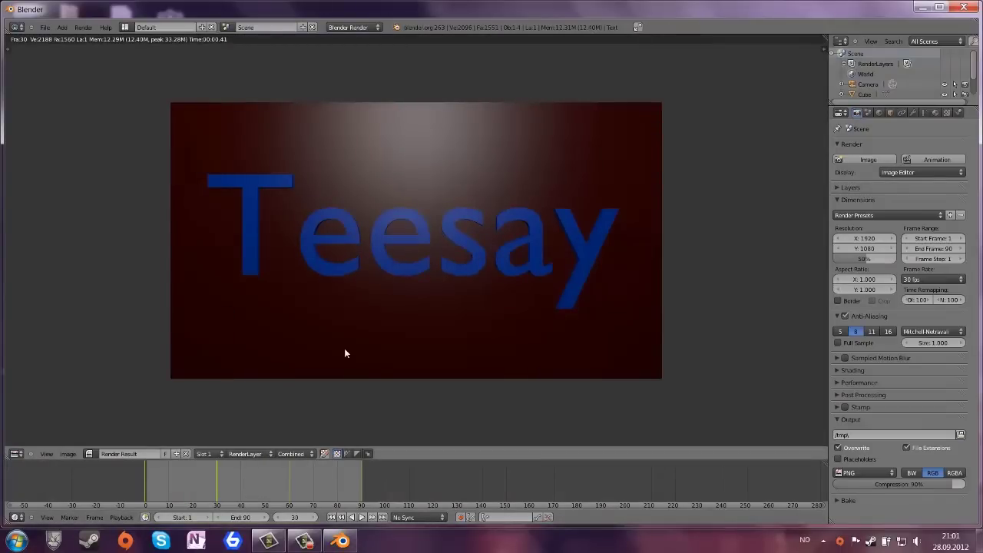
pyautogui.press('Escape')
pyautogui.click(248, 475)
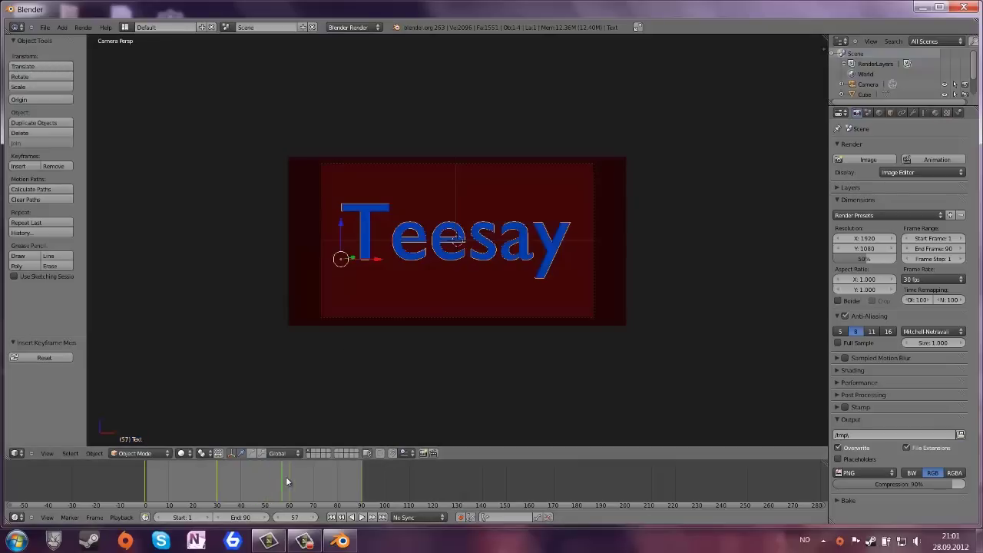
pyautogui.moveTo(287, 482); pyautogui.dragTo(316, 484)
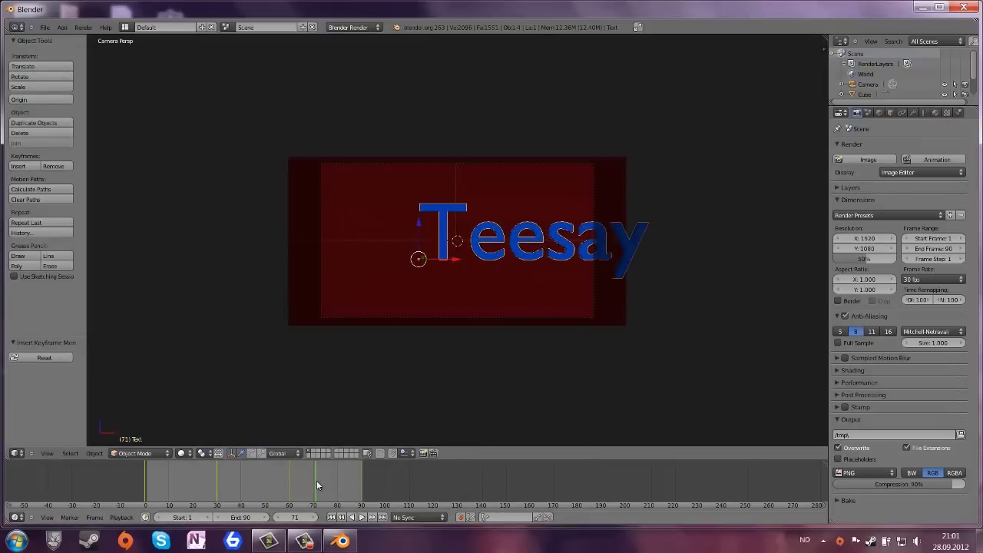
pyautogui.press('F12')
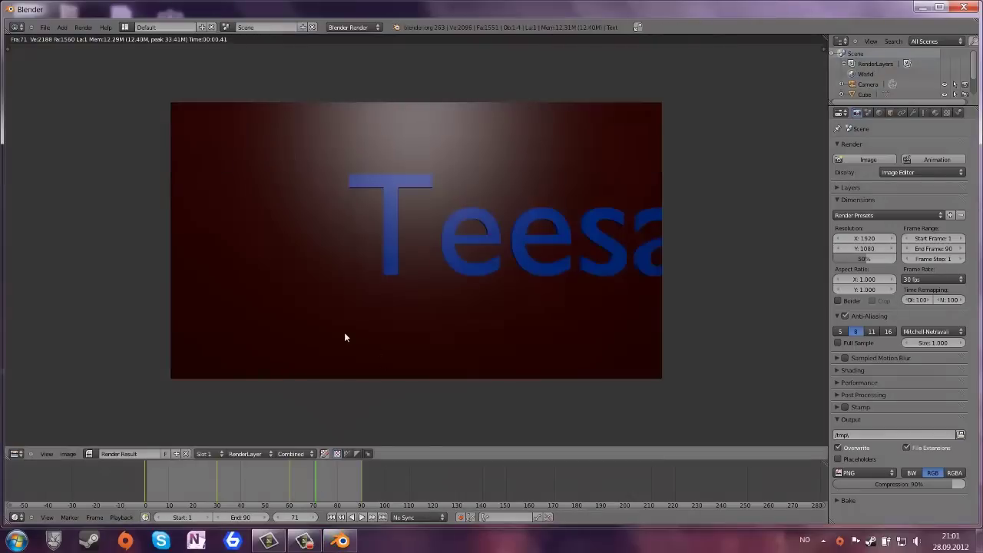
pyautogui.press('Escape')
pyautogui.moveTo(330, 474); pyautogui.dragTo(362, 473)
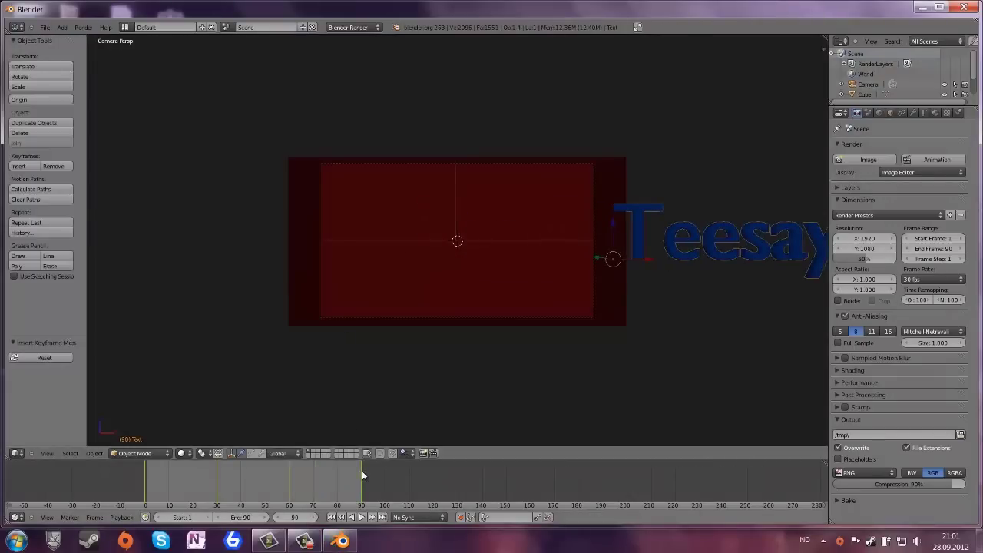
pyautogui.press('F12')
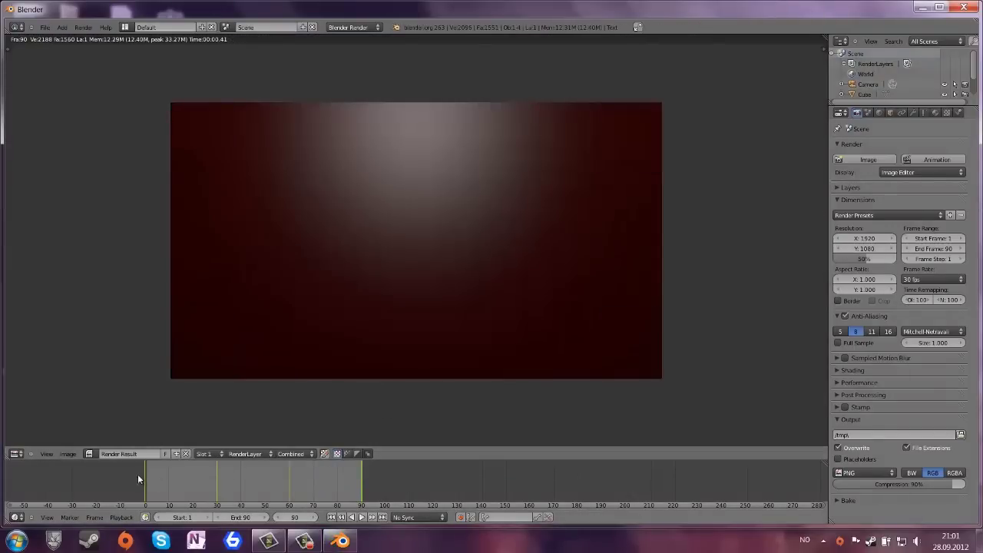
pyautogui.press('F12')
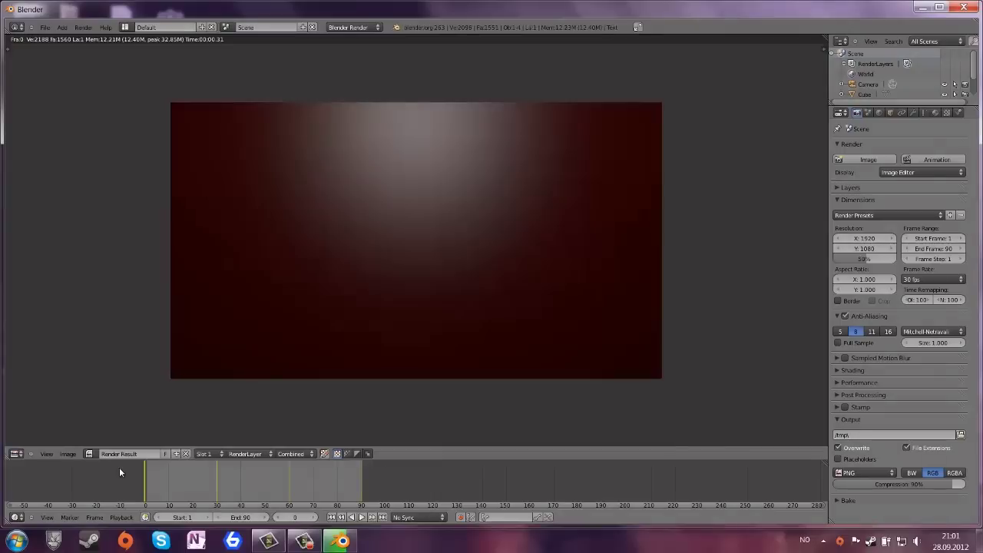
pyautogui.press('Escape')
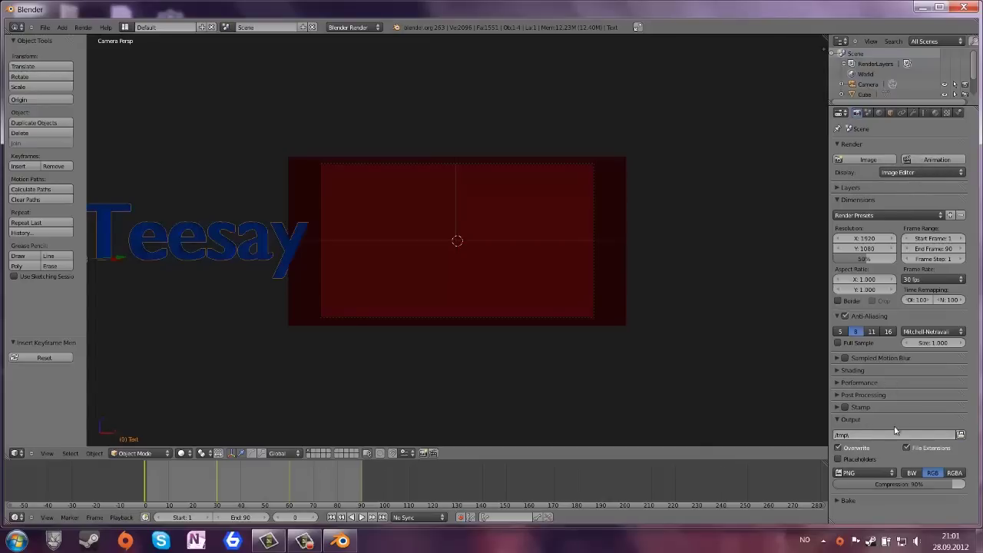
# - Set the render output folder to the Desktop and the file format to AVI Raw
pyautogui.click(960, 436)
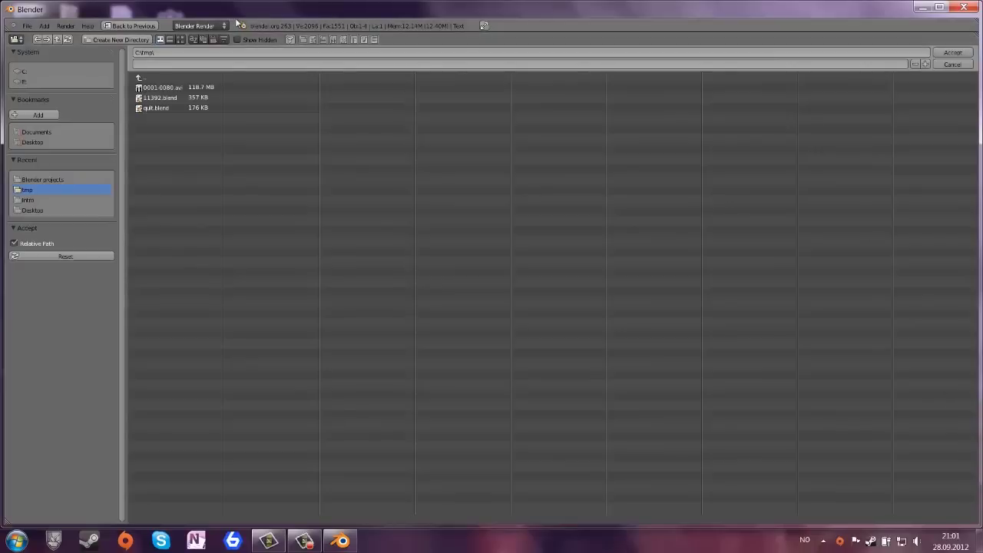
pyautogui.click(33, 142)
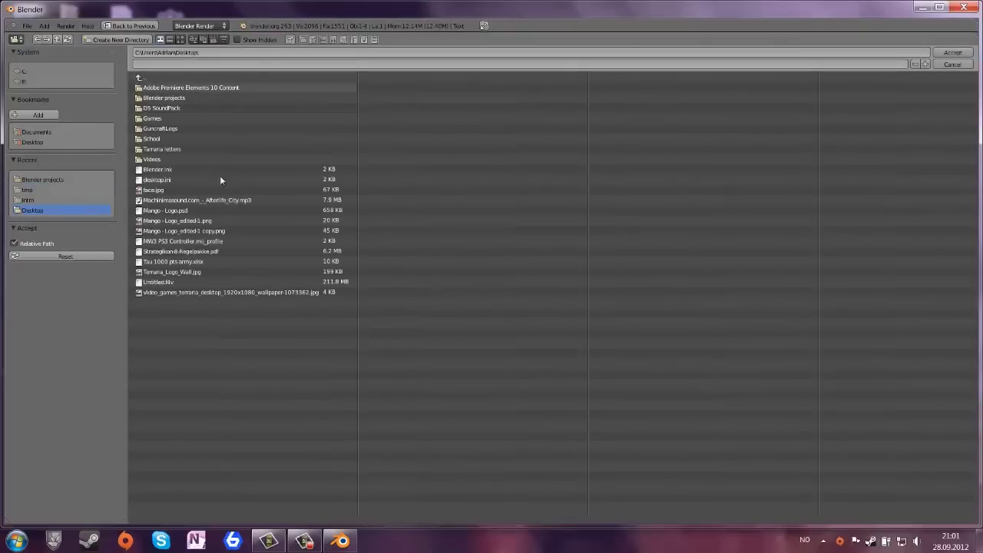
pyautogui.click(966, 53)
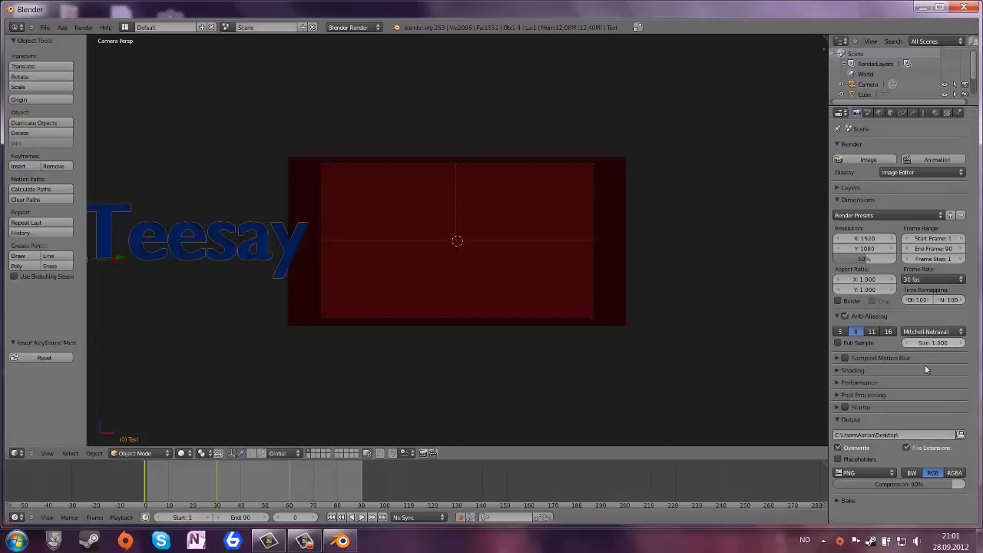
pyautogui.click(889, 474)
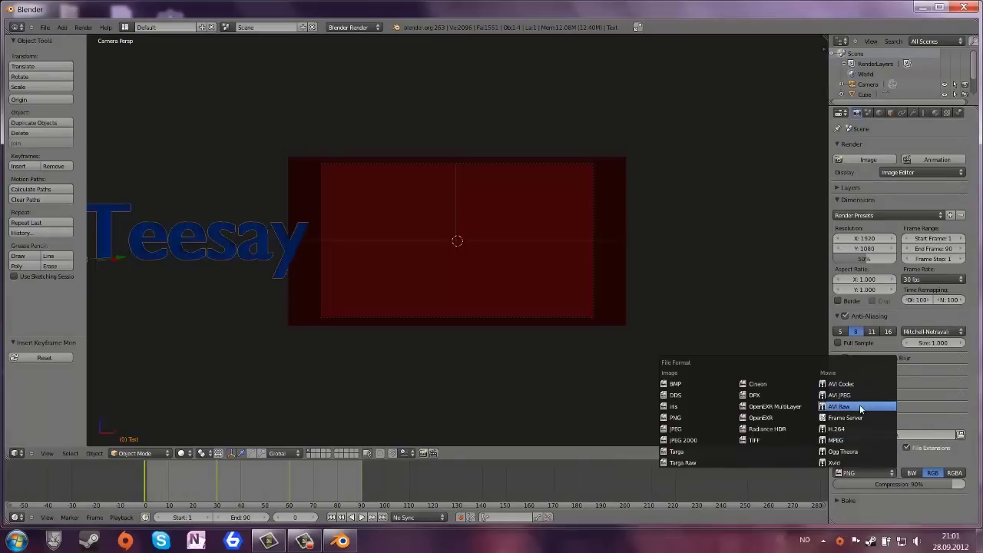
pyautogui.click(859, 404)
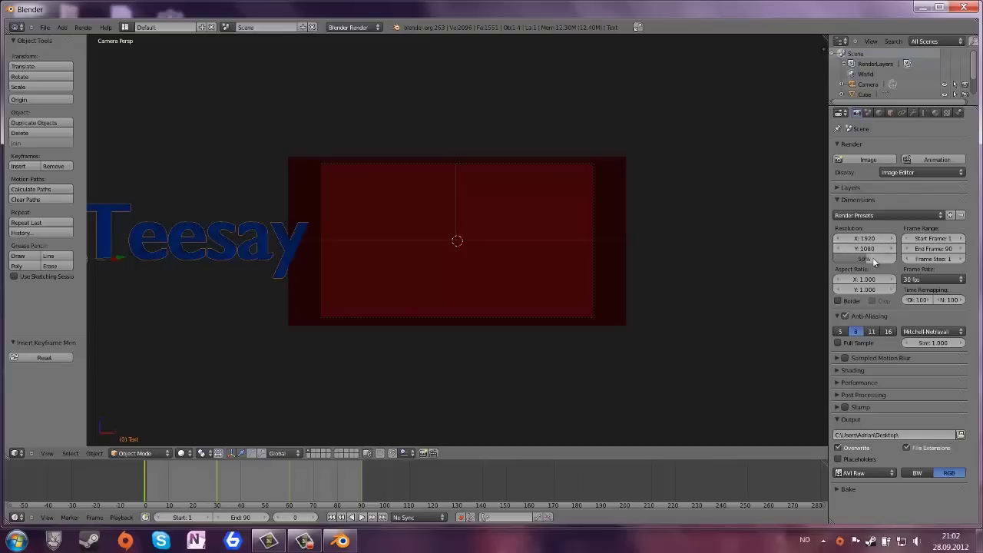
# - Raise the render resolution scale to 100% of 1920×1080, keeping 30 fps
pyautogui.moveTo(901, 265); pyautogui.dragTo(913, 266)
pyautogui.click(907, 281)
pyautogui.click(917, 331)
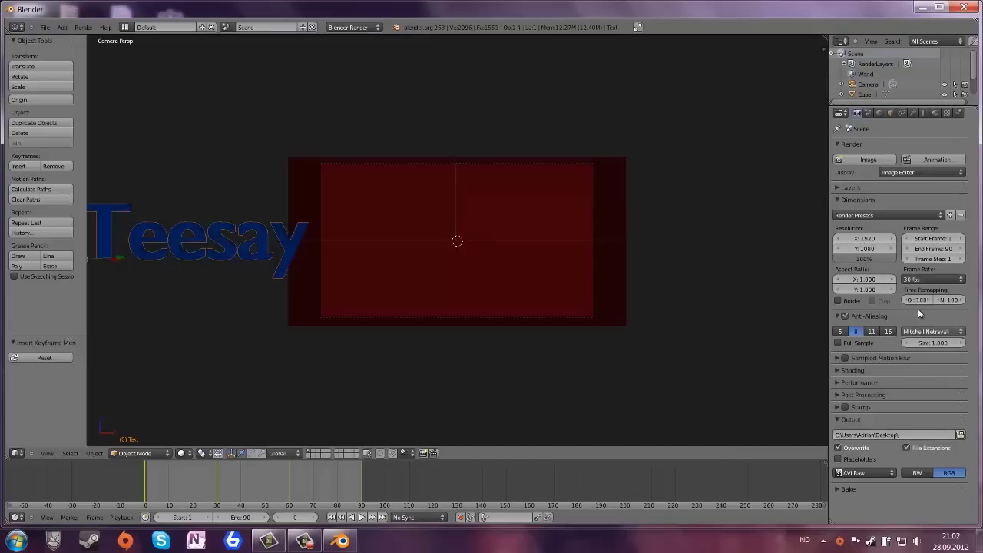
# - Scrub the timeline from frame 30 through frame 90 to check the text's slide
pyautogui.click(219, 478)
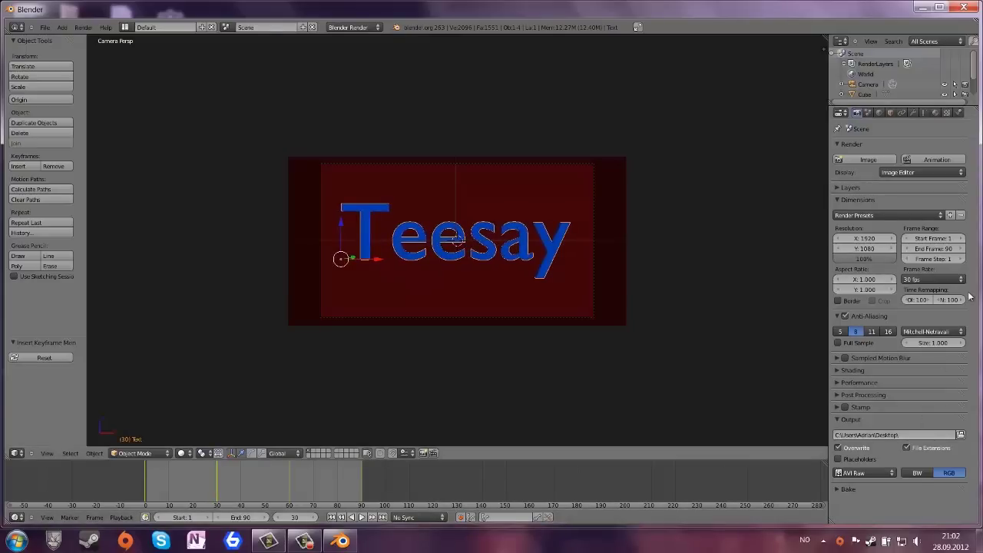
pyautogui.click(943, 281)
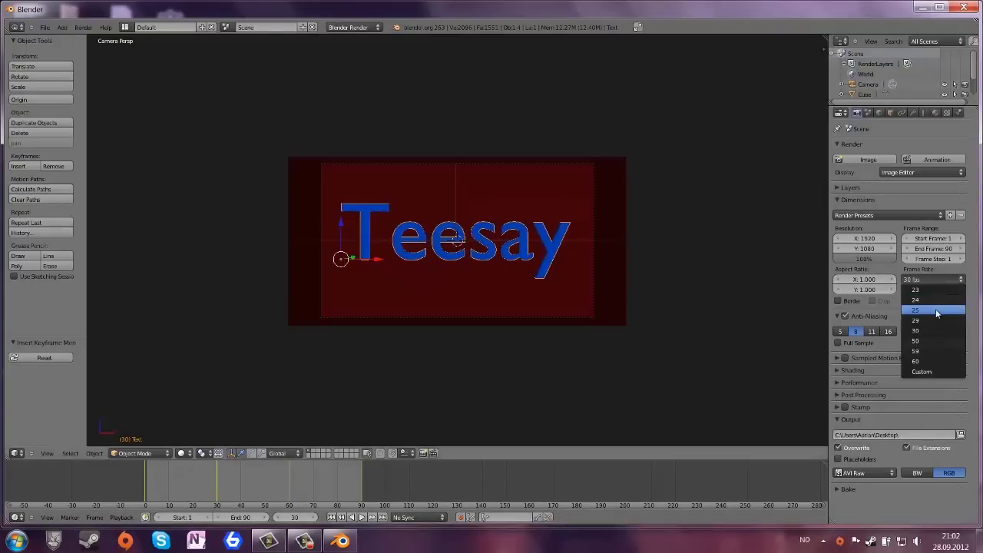
pyautogui.click(935, 308)
pyautogui.click(264, 483)
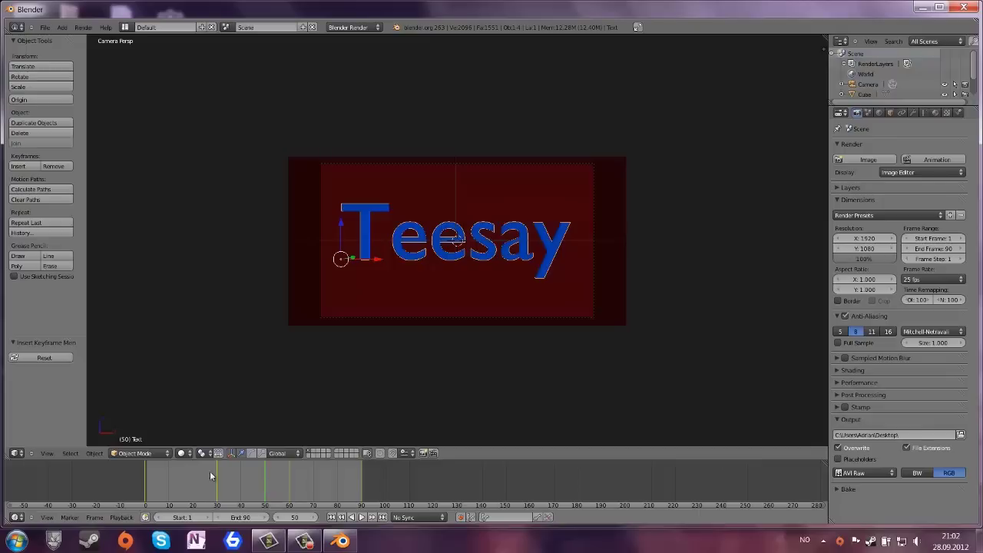
pyautogui.moveTo(204, 477)
pyautogui.mouseDown()
pyautogui.moveTo(346, 491)
pyautogui.moveTo(326, 492)
pyautogui.mouseUp()
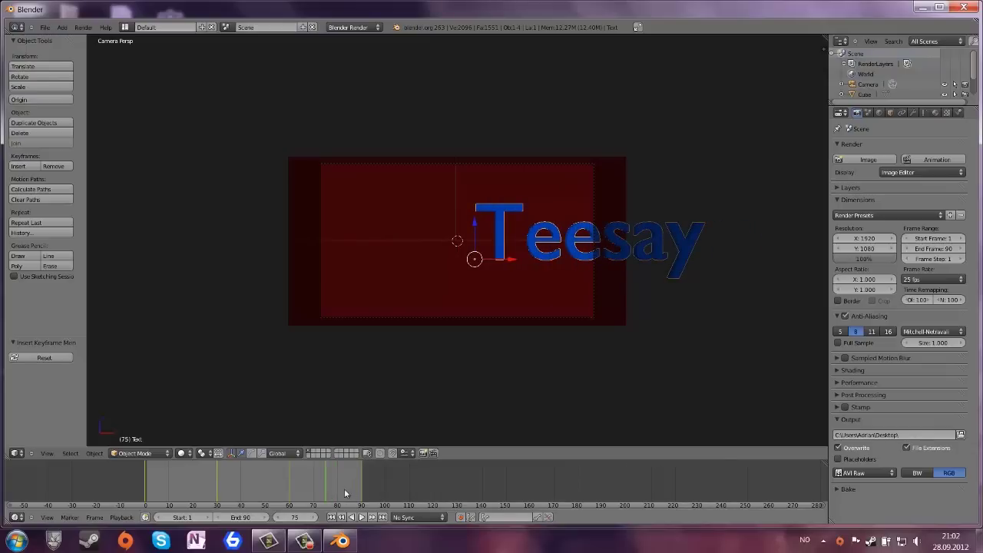
pyautogui.click(342, 490)
pyautogui.moveTo(350, 490); pyautogui.dragTo(362, 490)
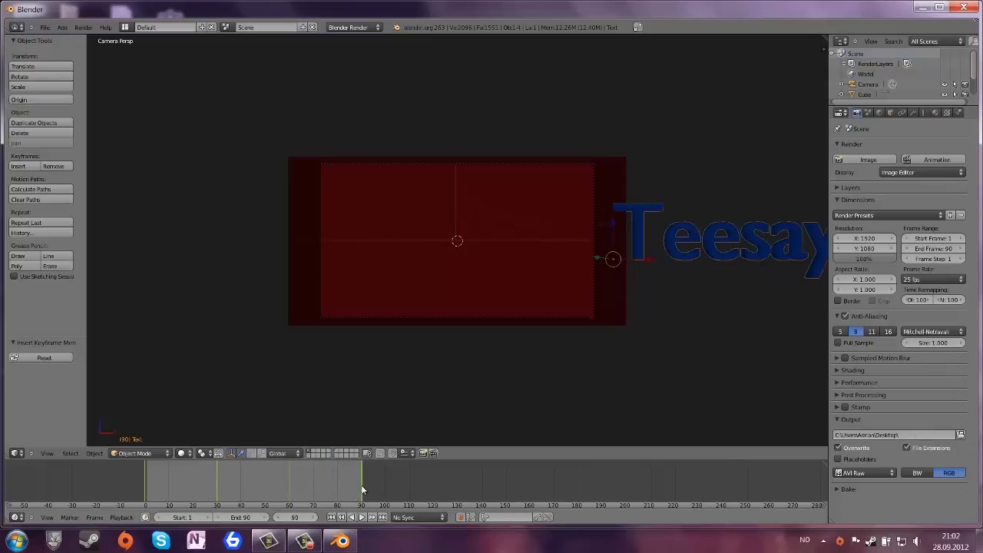
# - Set the frame rate back to 30 fps and start rendering the animation to the AVI file
pyautogui.click(929, 279)
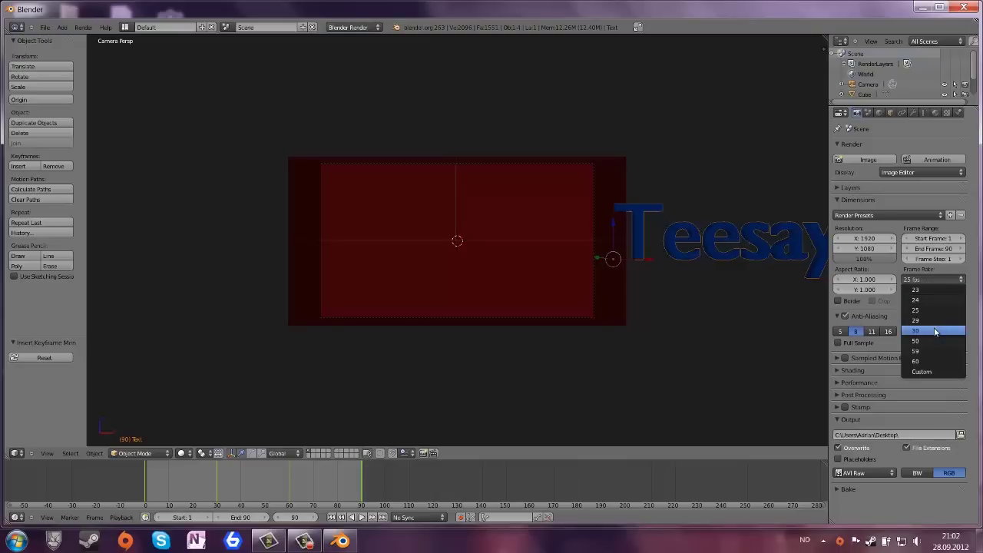
pyautogui.click(935, 330)
pyautogui.click(921, 279)
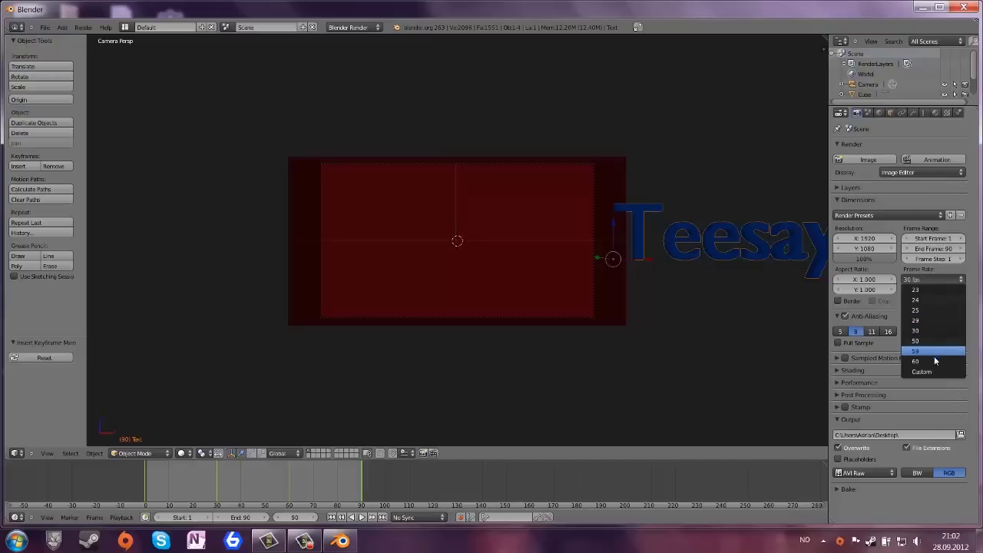
pyautogui.click(930, 331)
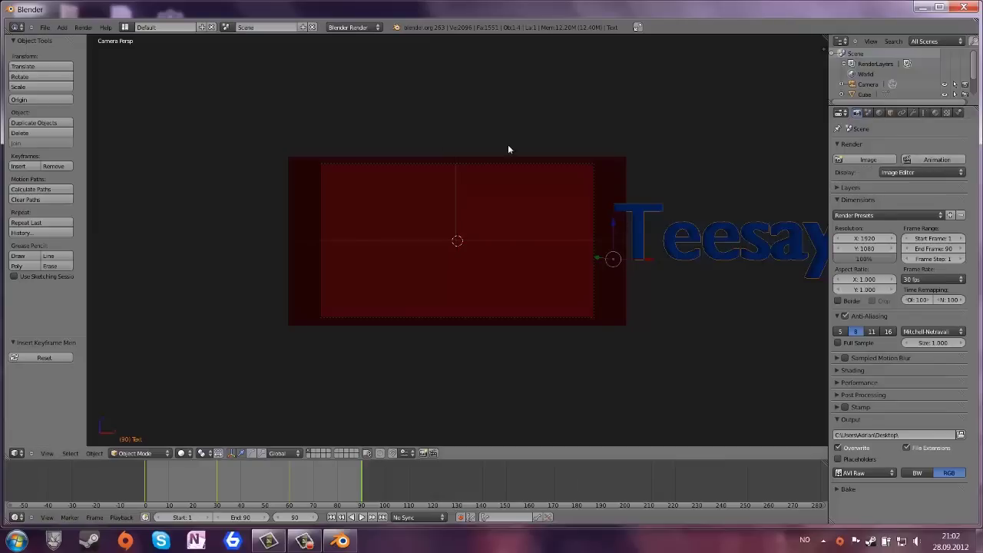
pyautogui.click(935, 160)
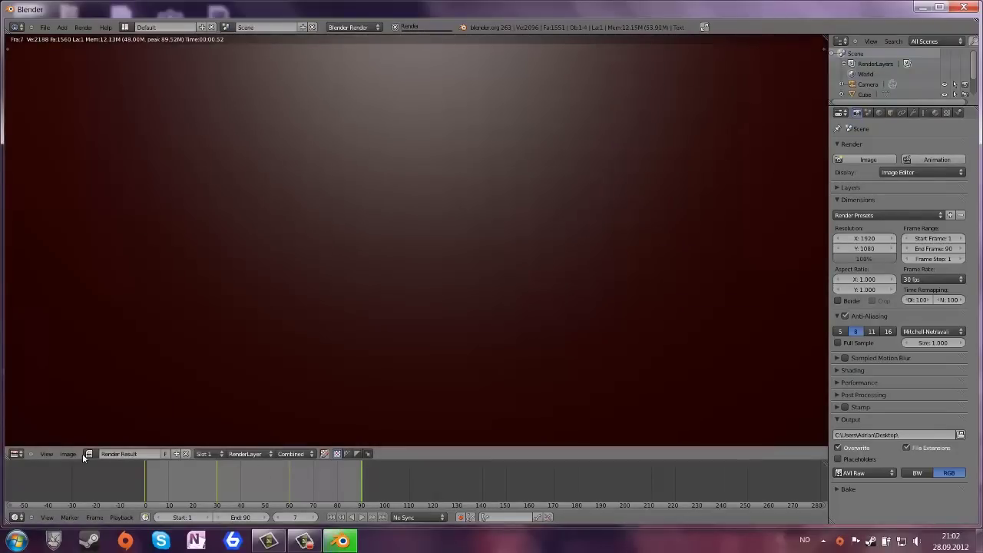
# - Let the 90-frame render finish, leave the render view and play back the slide in camera view
pyautogui.click(839, 540)
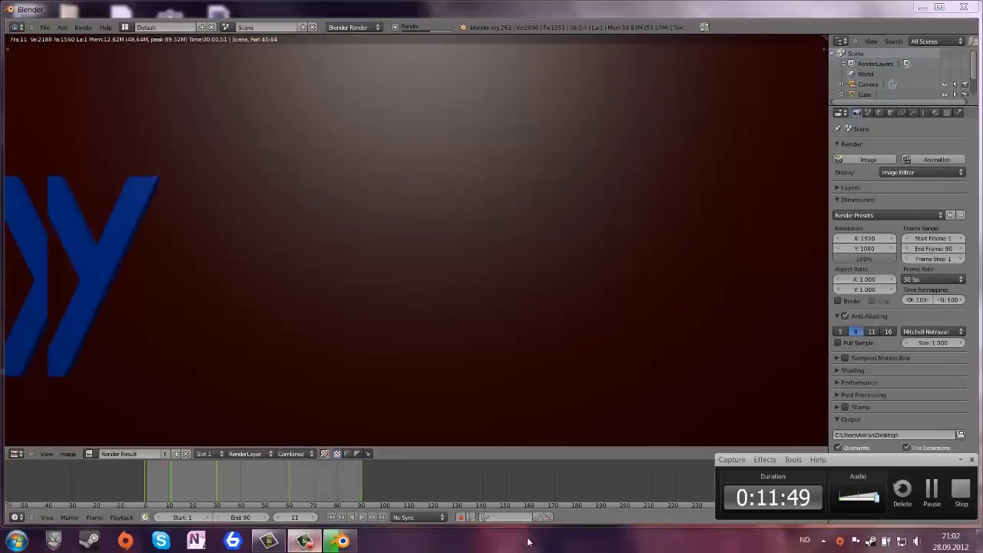
pyautogui.click(932, 489)
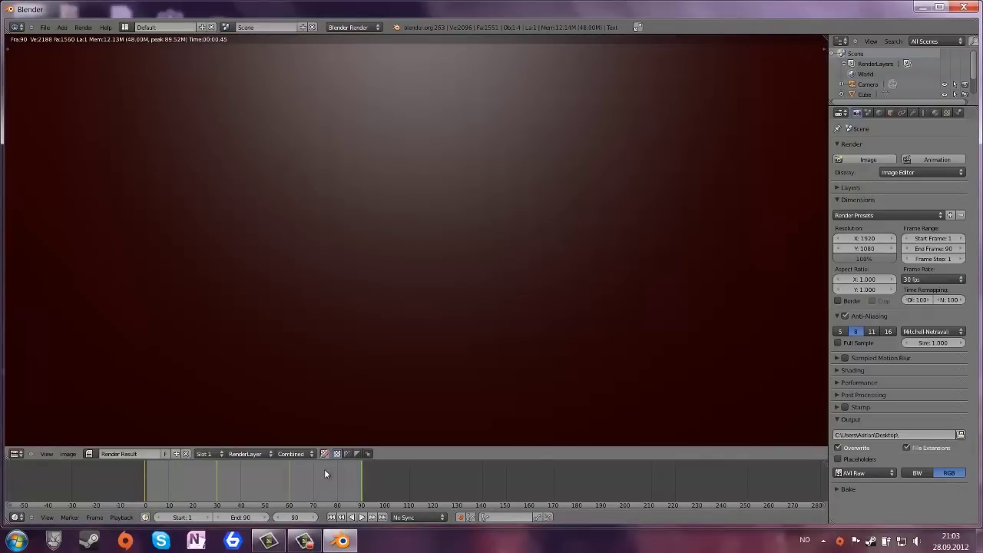
pyautogui.moveTo(269, 473); pyautogui.dragTo(141, 483)
pyautogui.press('Escape')
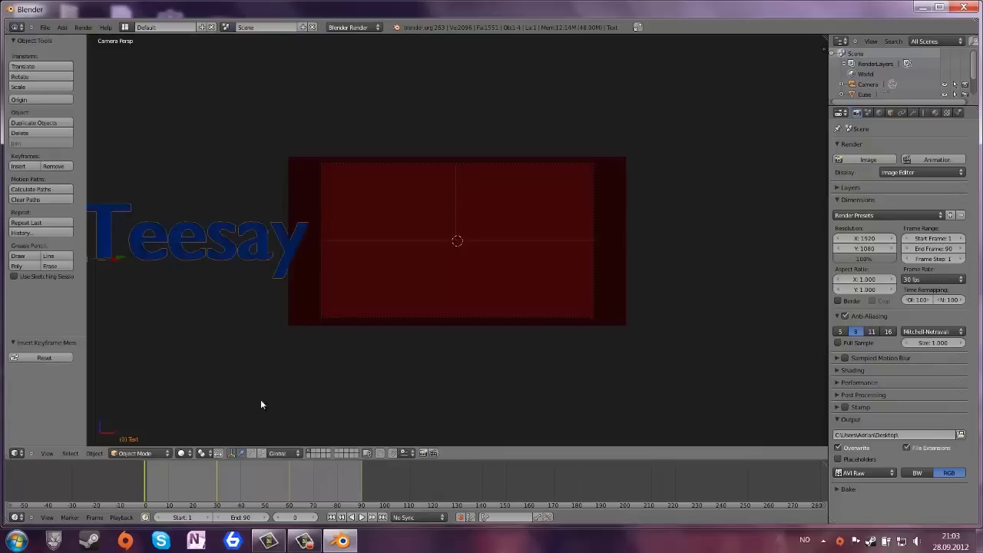
pyautogui.click(360, 517)
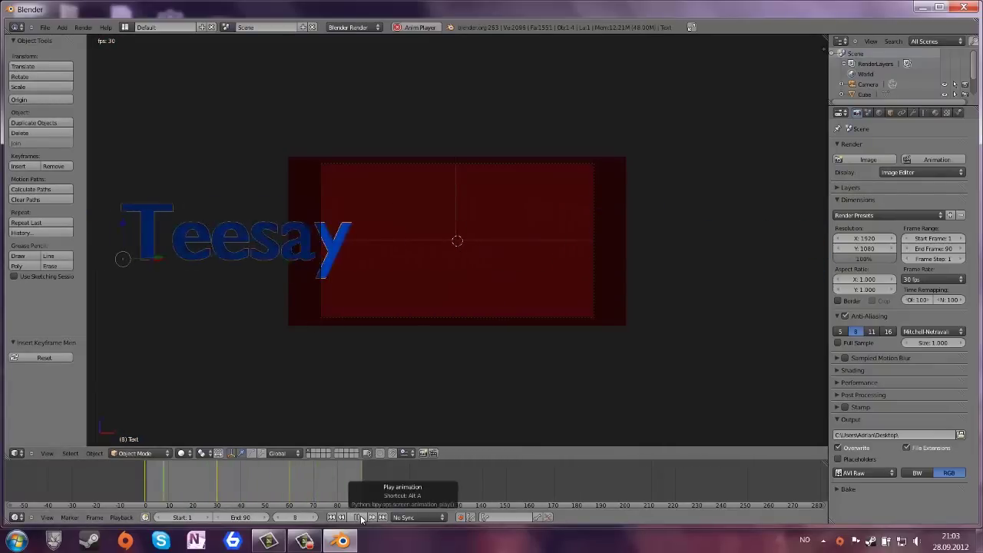
pyautogui.click(361, 516)
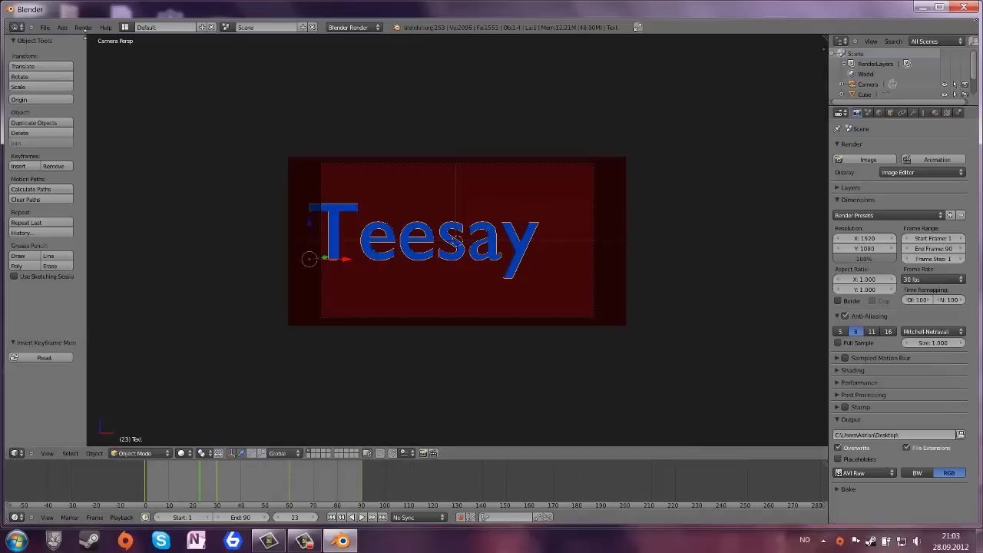
pyautogui.click(45, 27)
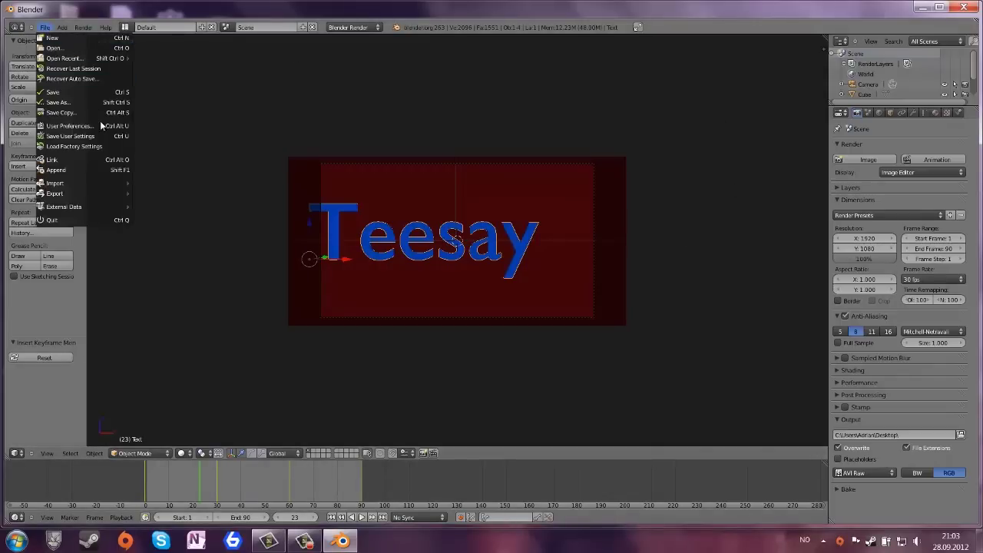
# - Save the project to the Desktop as Teesay_intro.blend and close Blender
pyautogui.click(66, 91)
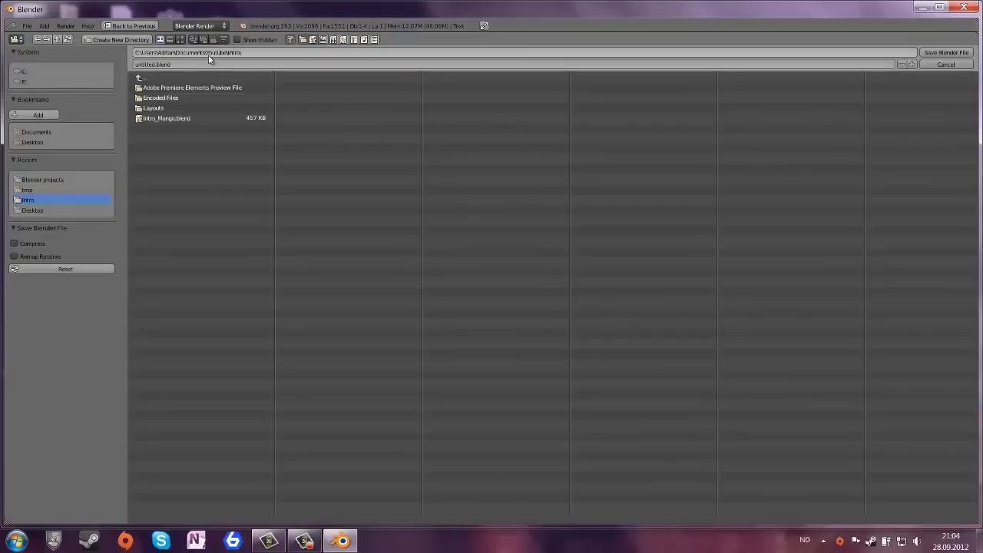
pyautogui.click(34, 141)
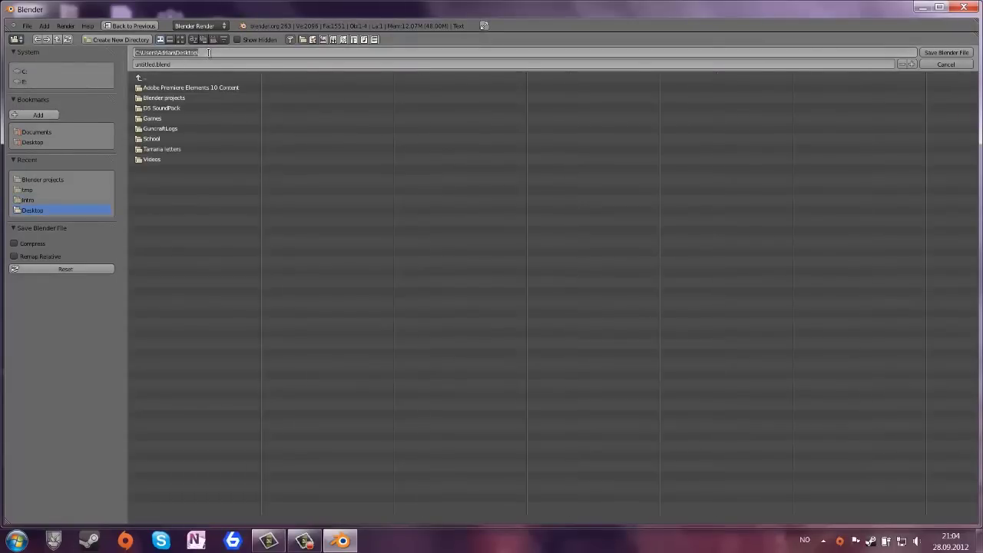
pyautogui.click(146, 64)
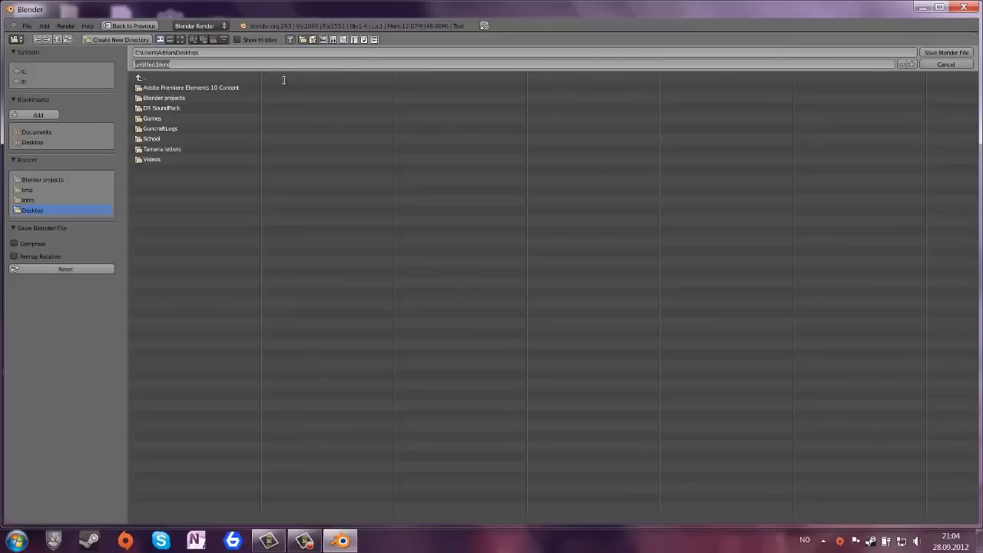
pyautogui.write('Teesay_intro')
pyautogui.click(949, 53)
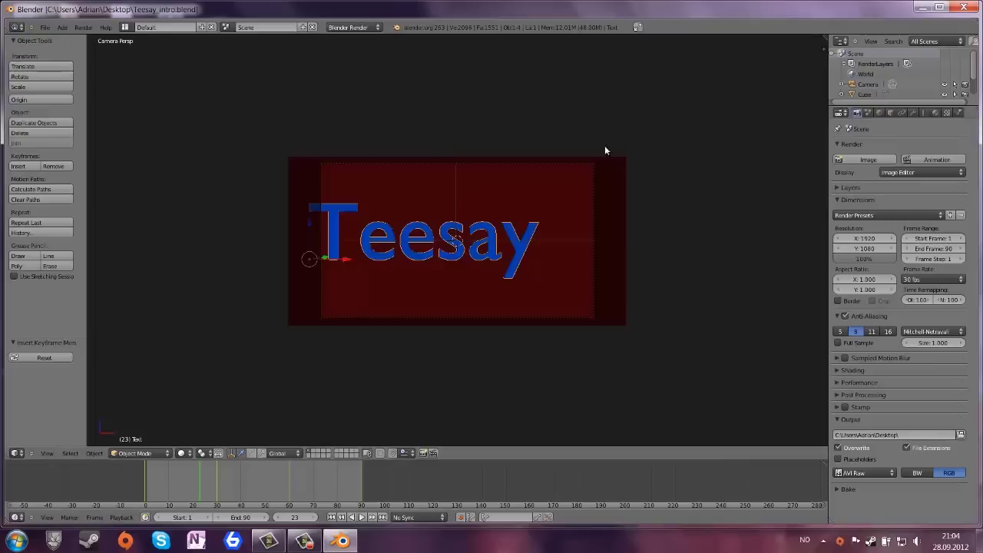
pyautogui.click(964, 8)
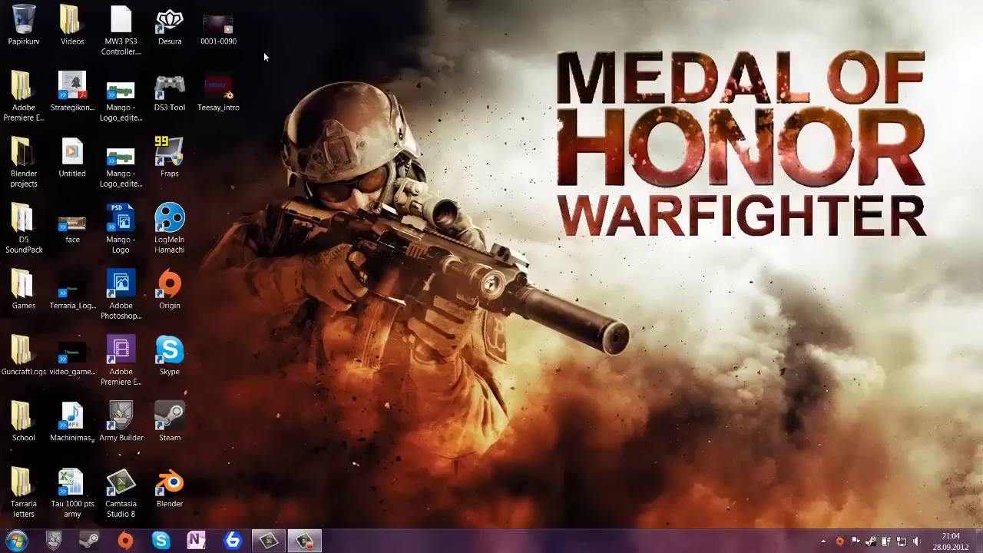
# - Play the 0001-0090 AVI of 'Teesay' sliding across the red panel, then close Media Player
pyautogui.doubleClick(219, 30)
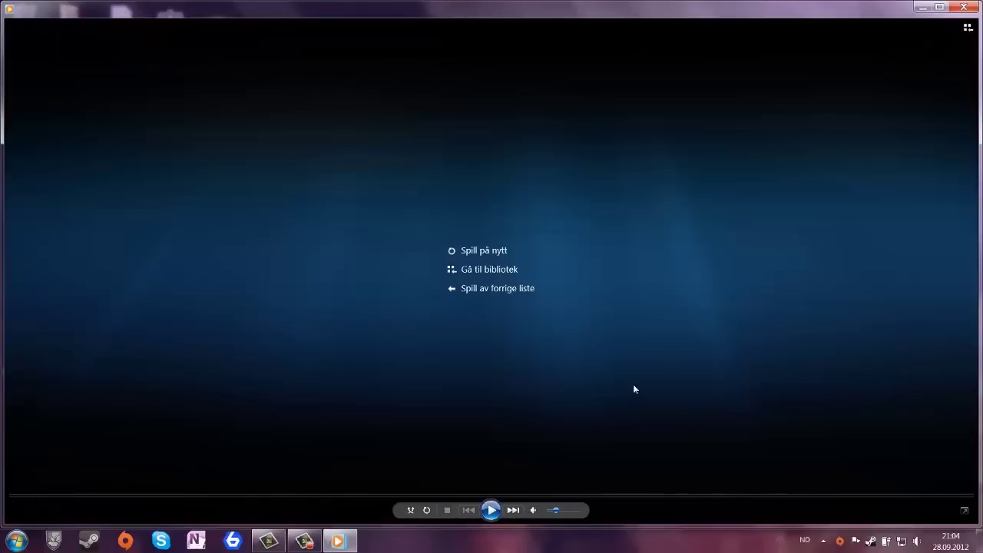
pyautogui.click(491, 510)
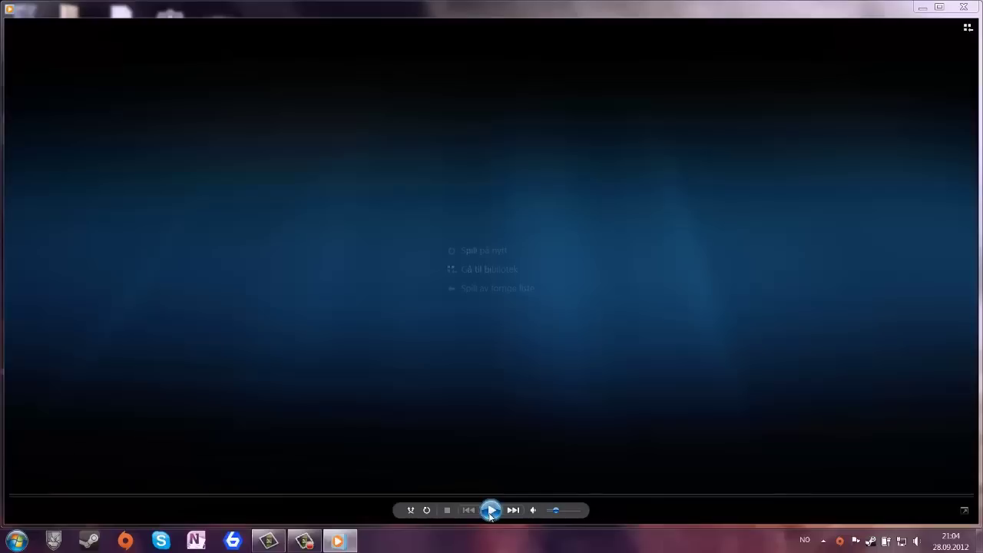
pyautogui.click(492, 510)
pyautogui.click(491, 510)
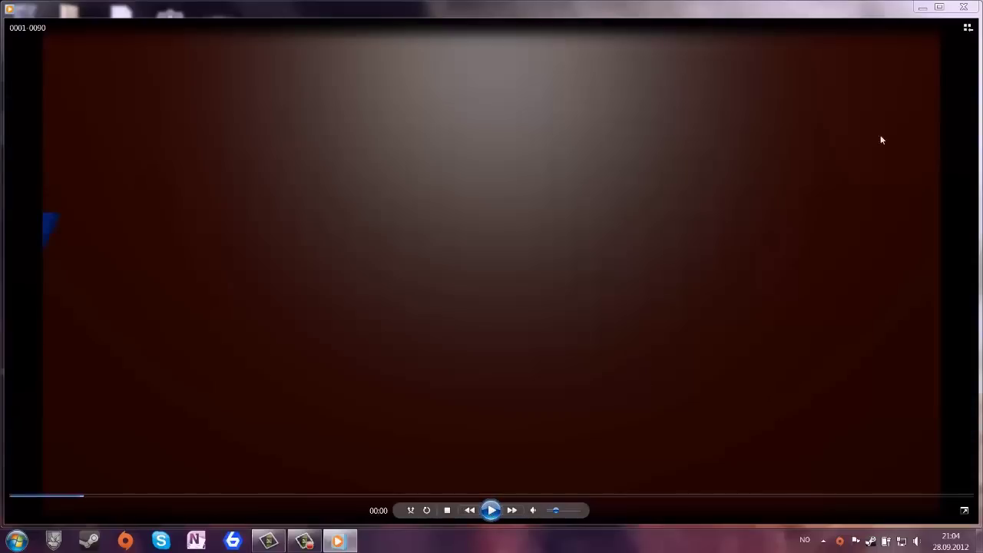
pyautogui.click(969, 9)
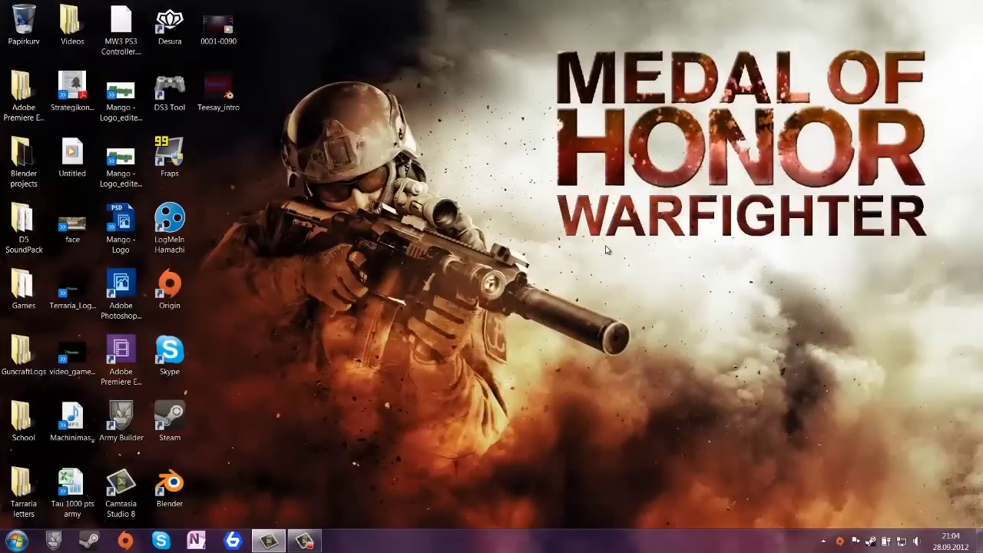